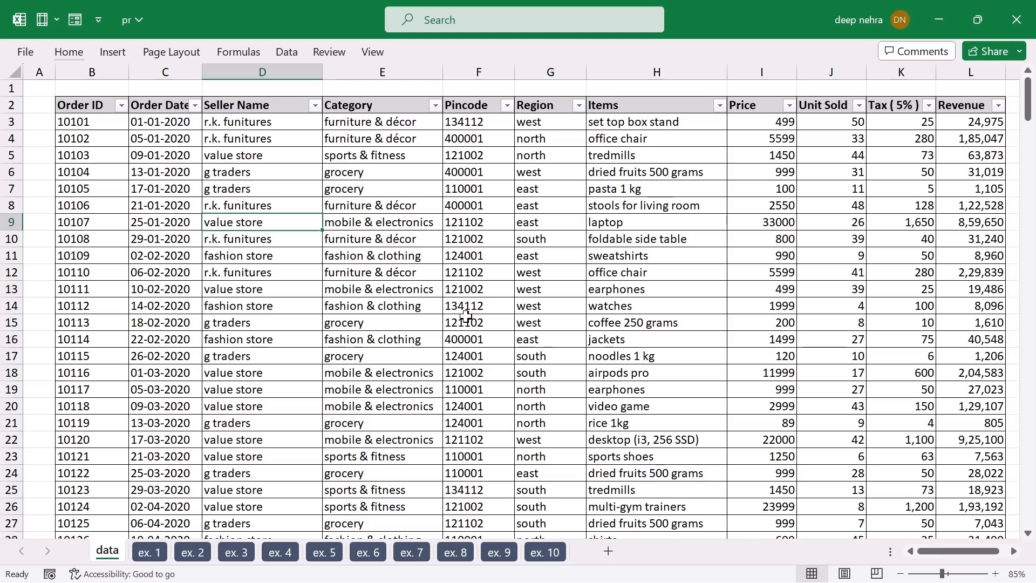
Step: Look through the order records and column headers on the data sheet
{"action": "scroll", "coordinate": [466, 316], "scroll_direction": "down", "scroll_amount": 10}
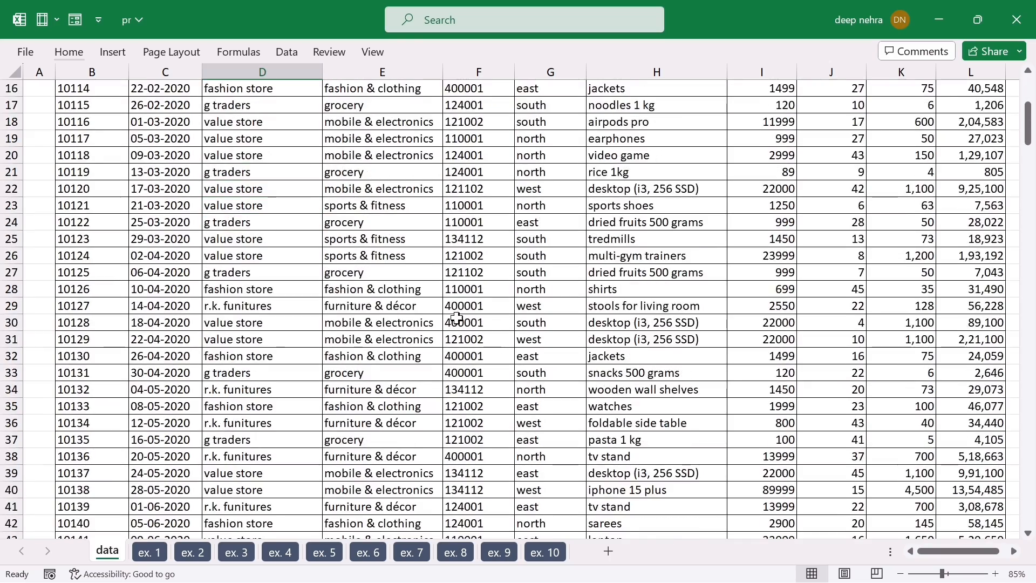
{"action": "scroll", "coordinate": [456, 318], "scroll_direction": "up", "scroll_amount": 6}
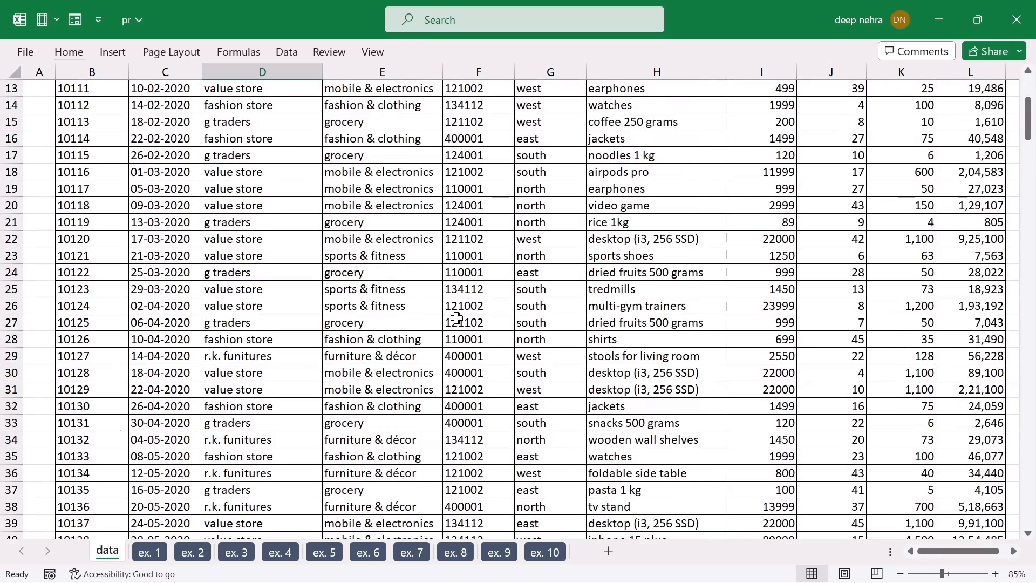
{"action": "scroll", "coordinate": [456, 318], "scroll_direction": "up", "scroll_amount": 2}
{"action": "scroll", "coordinate": [456, 318], "scroll_direction": "up", "scroll_amount": 2}
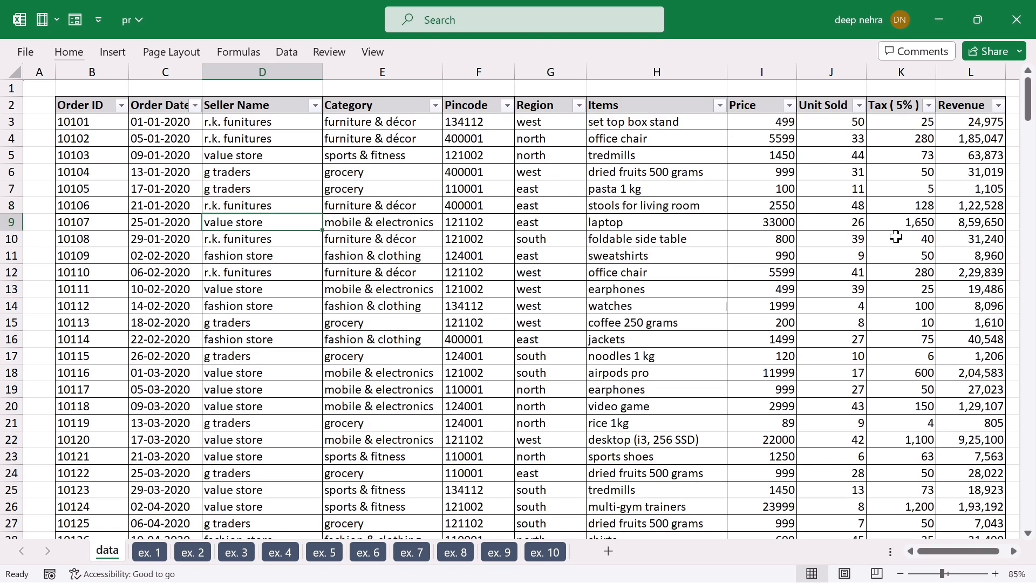
{"action": "scroll", "coordinate": [502, 379], "scroll_direction": "down", "scroll_amount": 1}
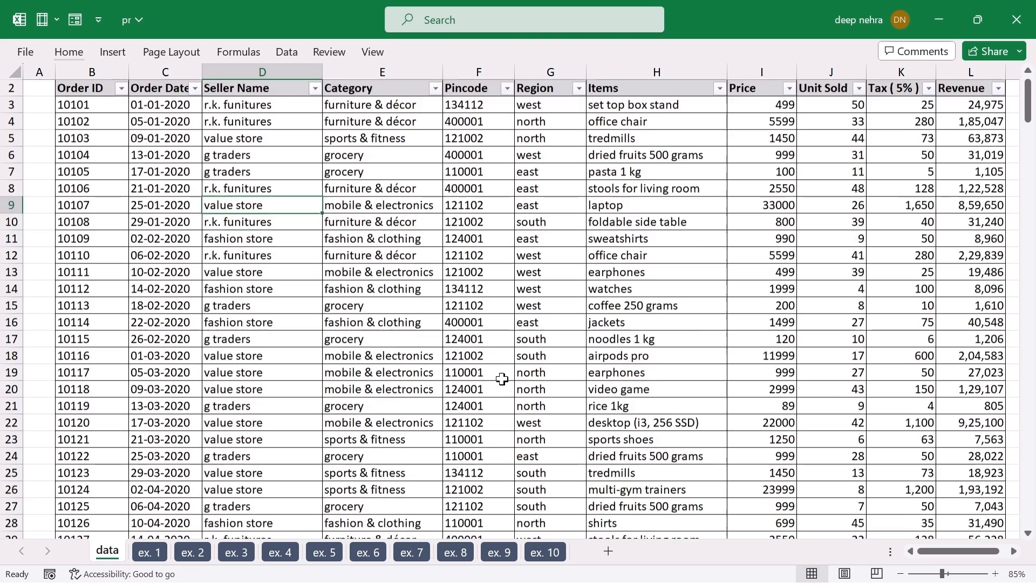
{"action": "scroll", "coordinate": [502, 378], "scroll_direction": "up", "scroll_amount": 1}
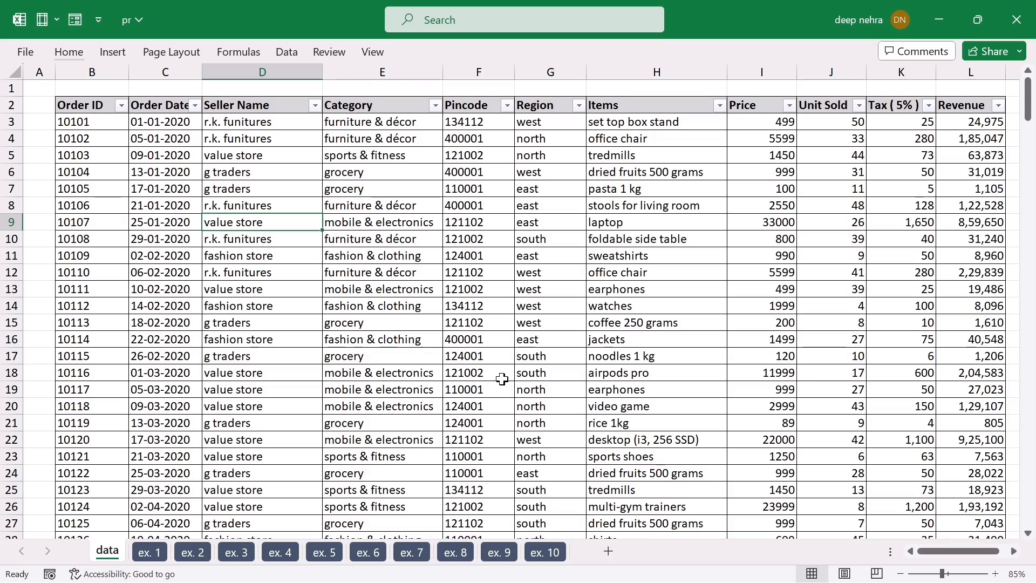
Step: Create a PivotTable from the whole order table (data!$B$2:$L$276) on the existing sheet ex. 1 at cell A3
{"action": "key", "text": "ctrl+a"}
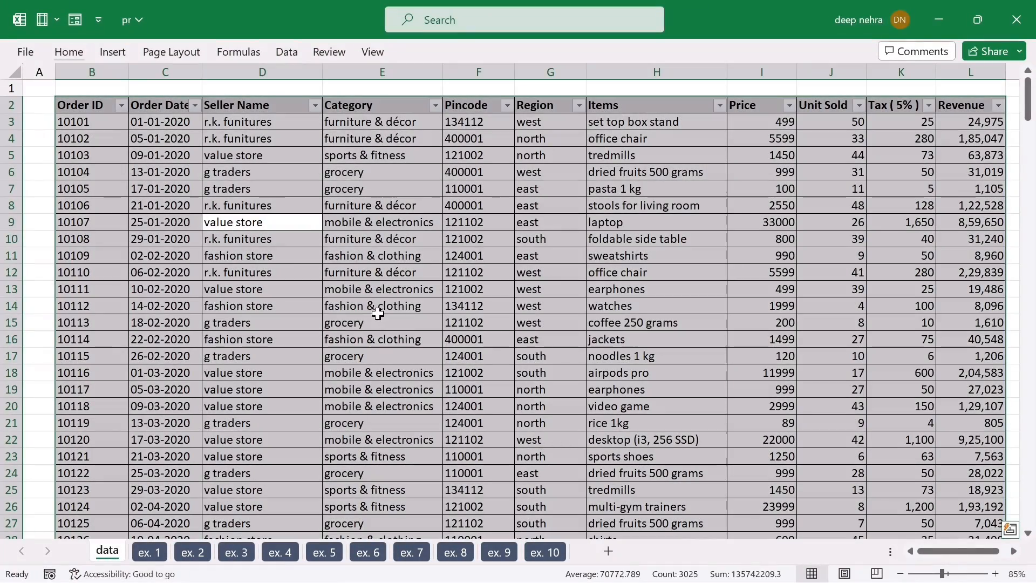
{"action": "left_click", "coordinate": [114, 52]}
{"action": "left_click", "coordinate": [41, 120]}
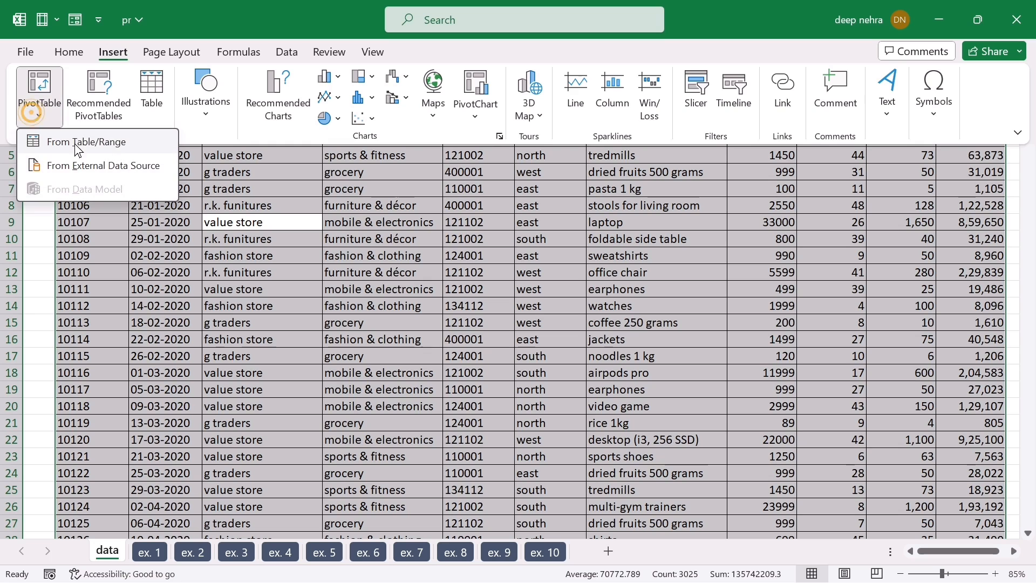
{"action": "left_click", "coordinate": [75, 141]}
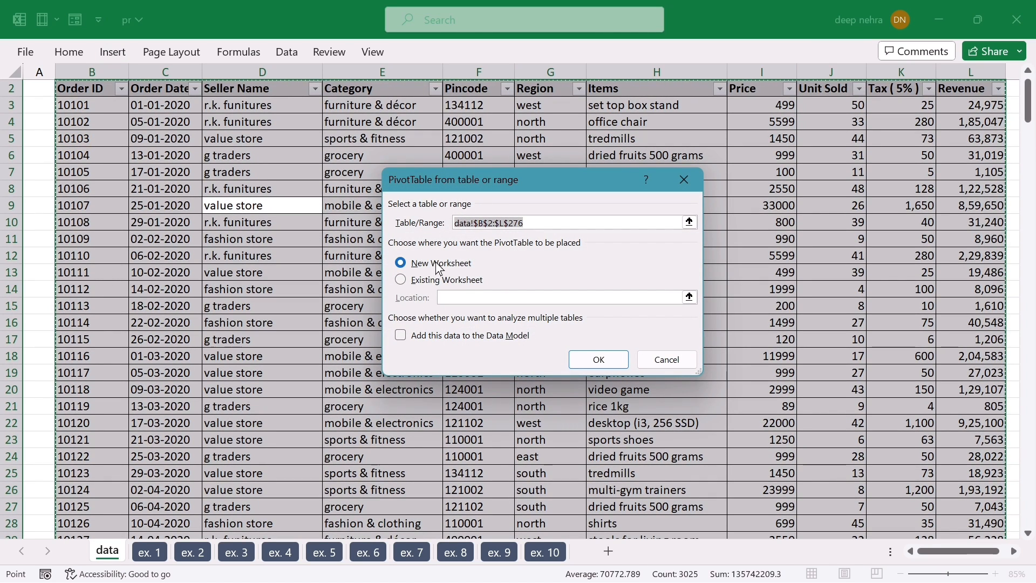
{"action": "left_click", "coordinate": [415, 280]}
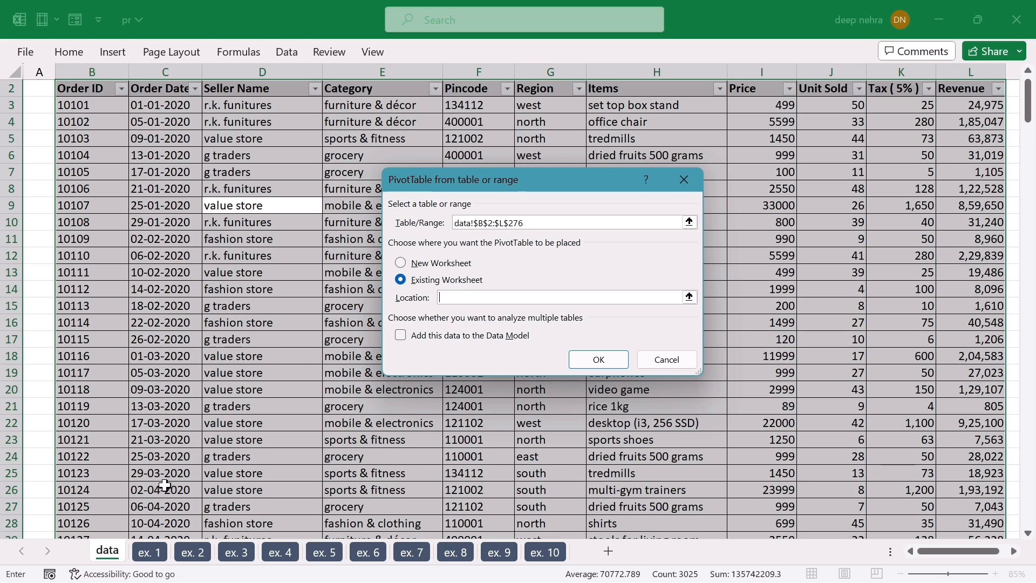
{"action": "left_click", "coordinate": [148, 555]}
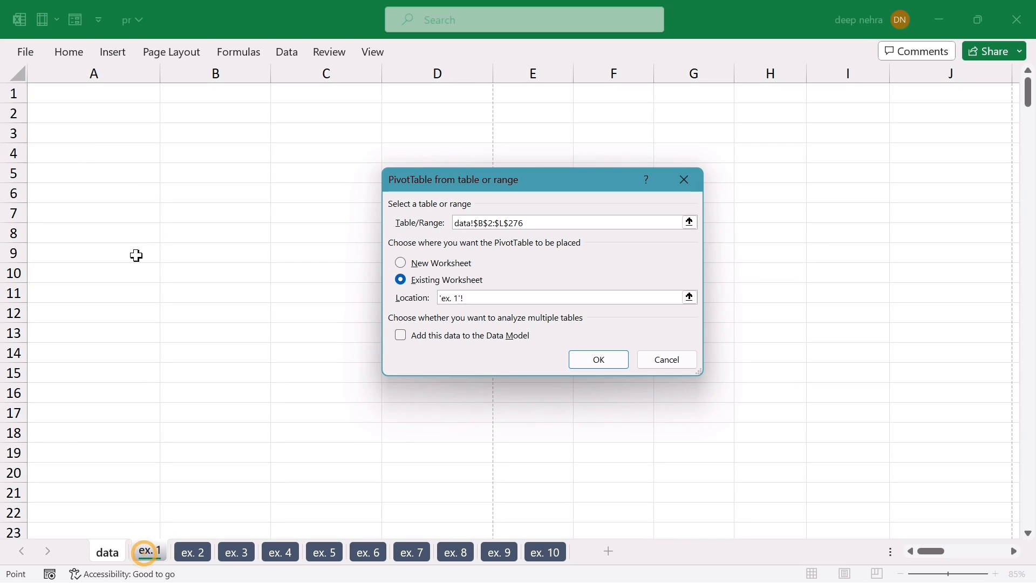
{"action": "left_click", "coordinate": [85, 135]}
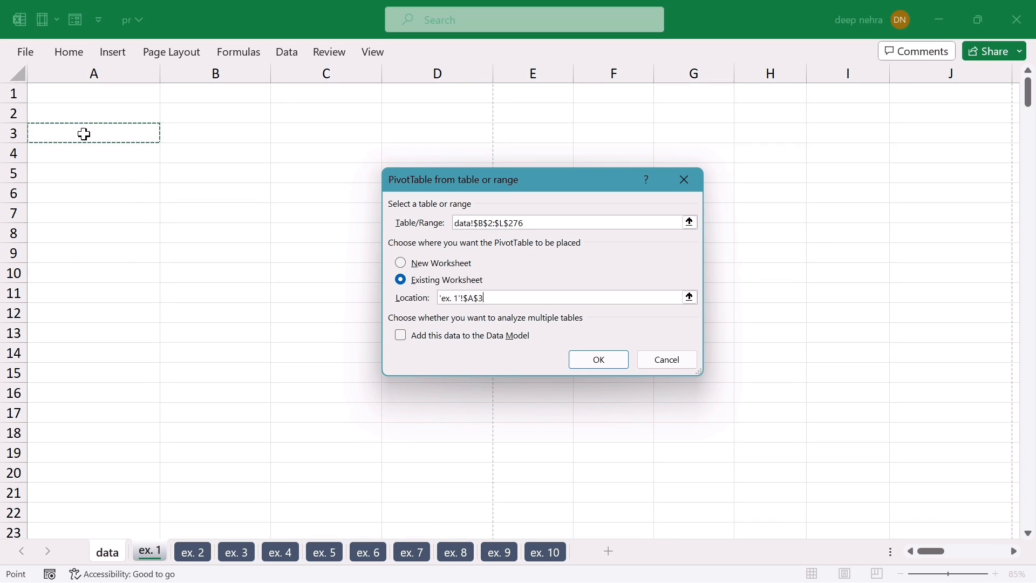
{"action": "left_click", "coordinate": [599, 359]}
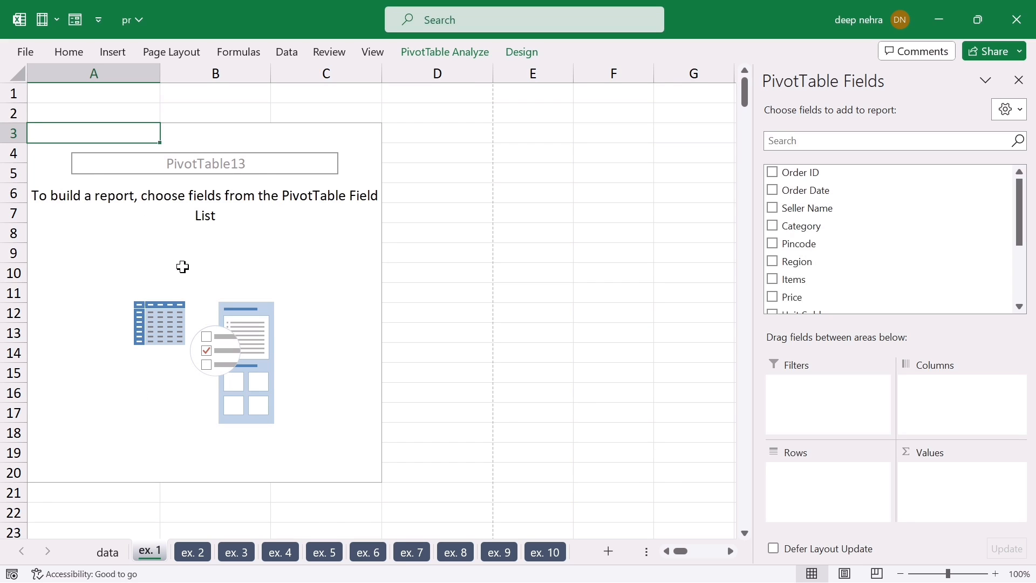
{"action": "left_click", "coordinate": [435, 230]}
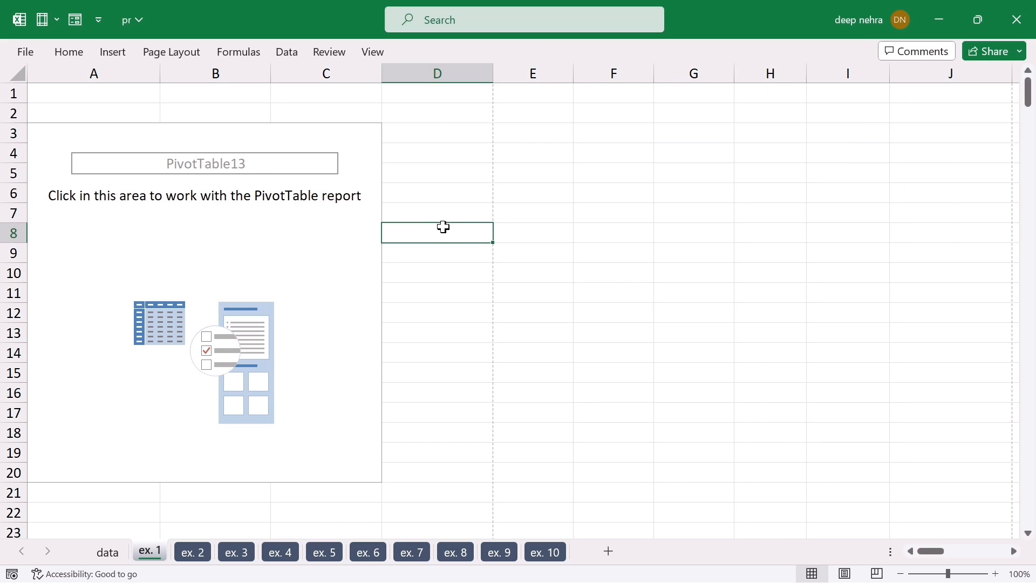
{"action": "left_click", "coordinate": [135, 238]}
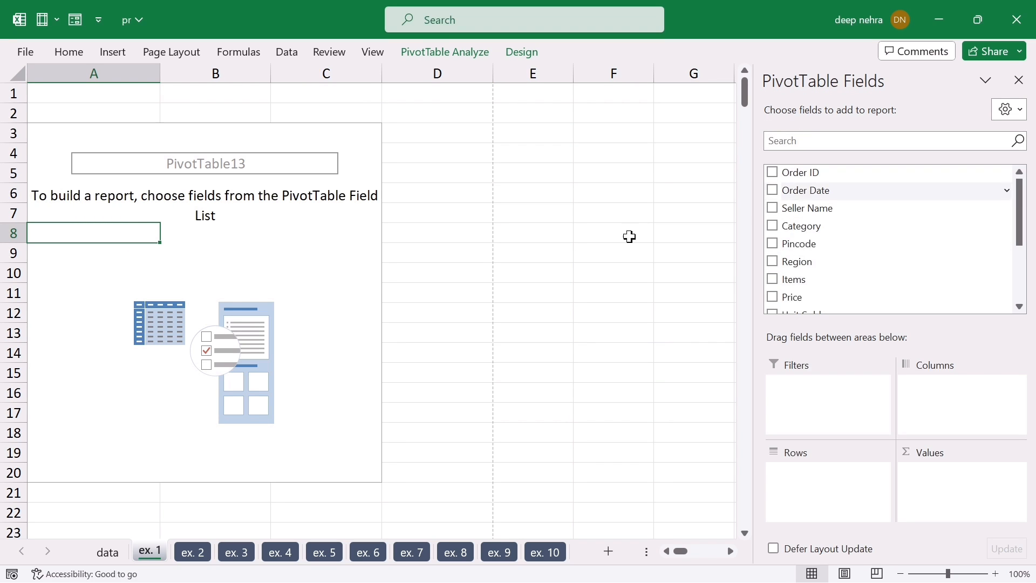
{"action": "left_click", "coordinate": [499, 259]}
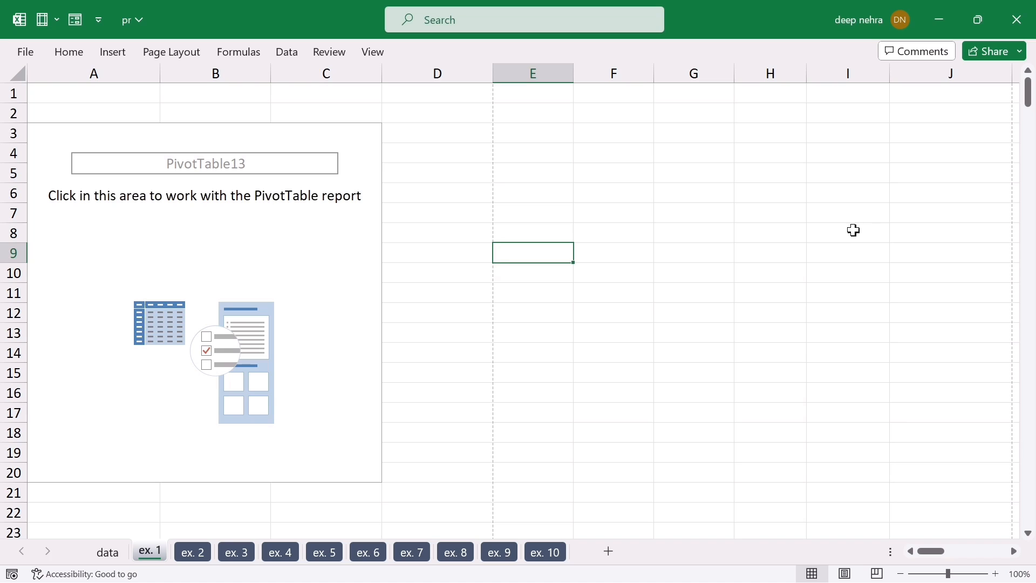
{"action": "left_click", "coordinate": [137, 199]}
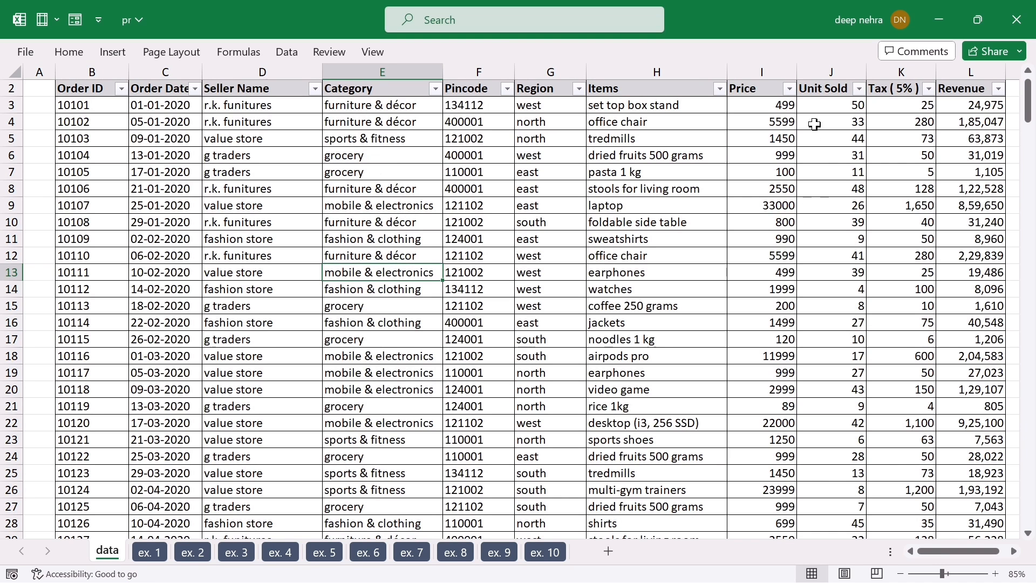
{"action": "left_click", "coordinate": [150, 551]}
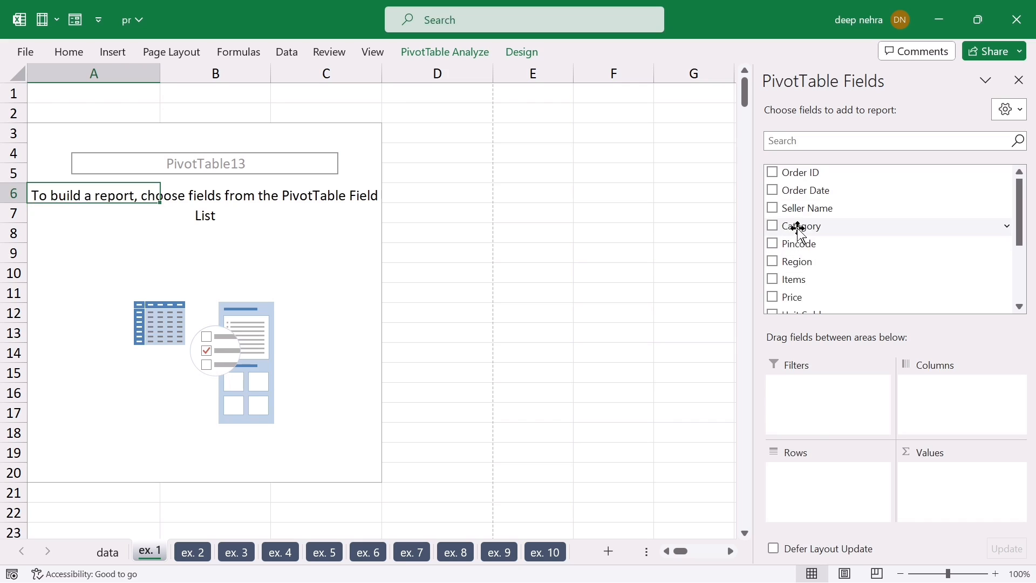
Step: Build the ex. 1 pivot report with Category as rows and the sum of Unit Sold as values
{"action": "left_click_drag", "start_coordinate": [804, 229], "coordinate": [809, 481]}
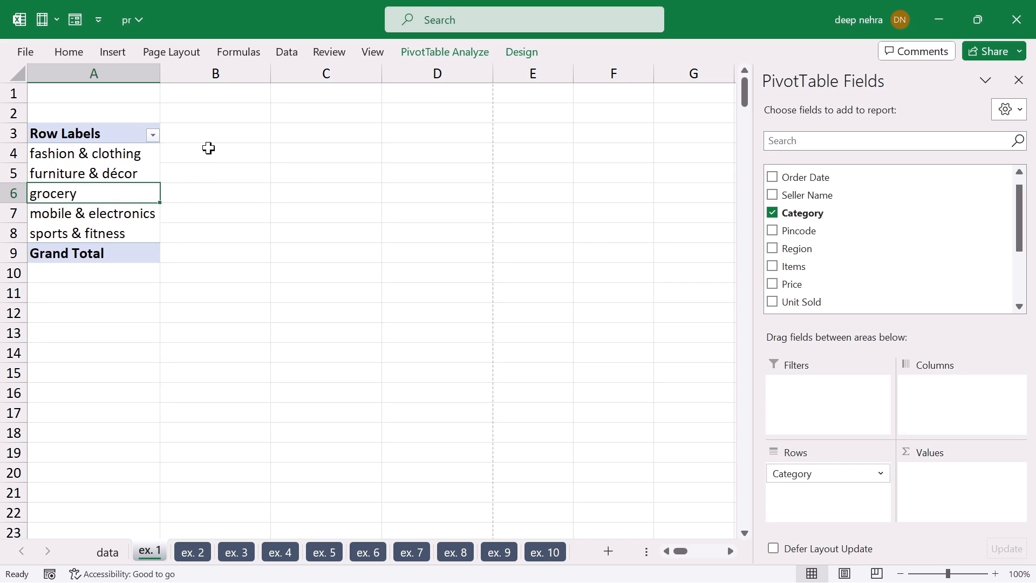
{"action": "scroll", "coordinate": [867, 225], "scroll_direction": "down", "scroll_amount": 5}
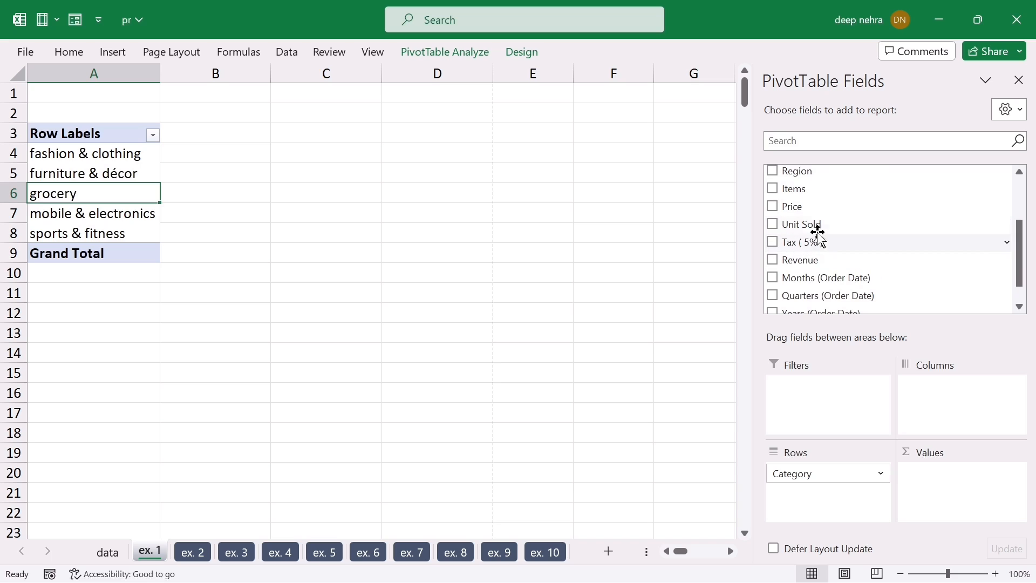
{"action": "left_click_drag", "start_coordinate": [818, 232], "coordinate": [937, 491]}
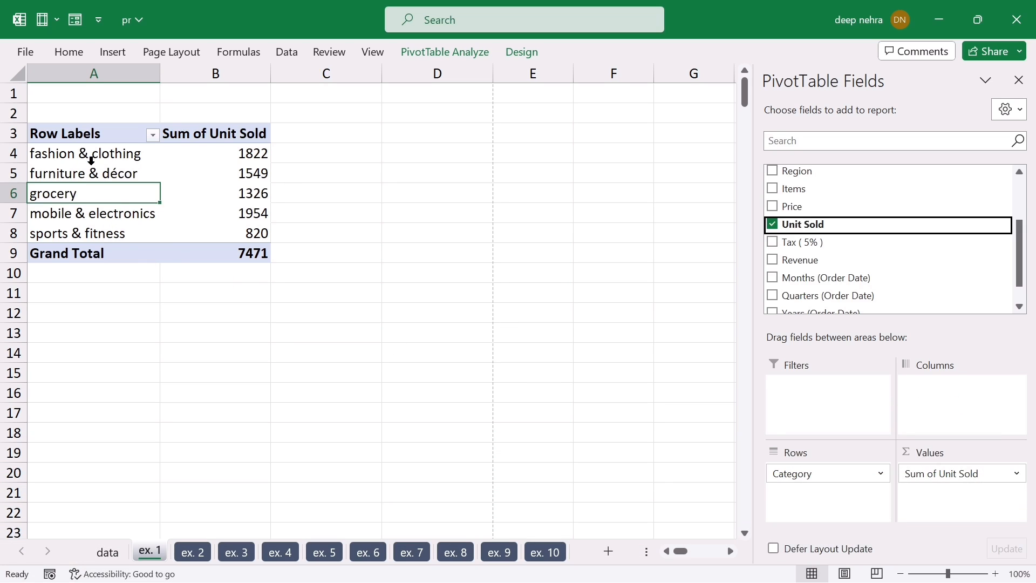
{"action": "mouse_move", "coordinate": [243, 178]}
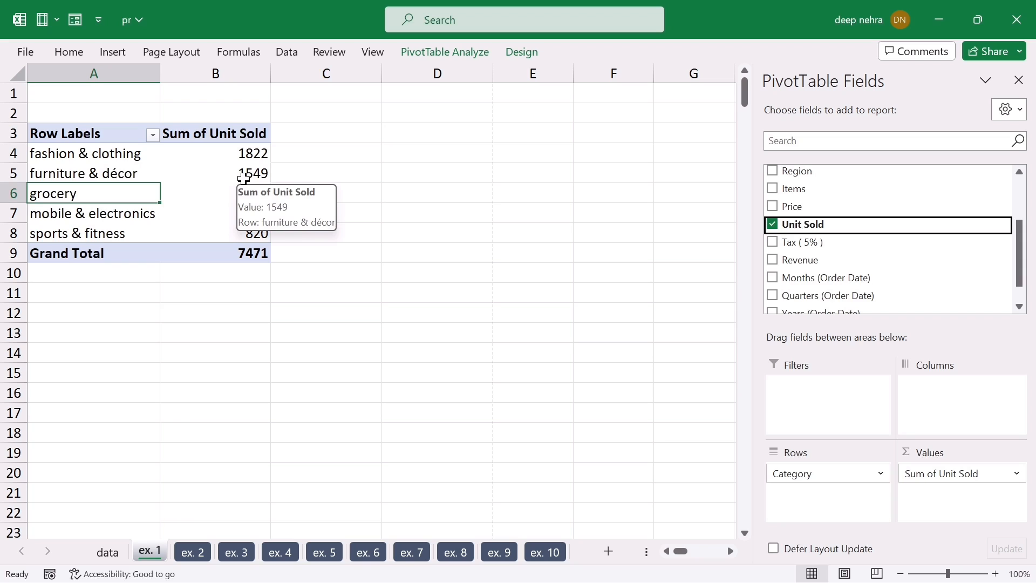
Step: Replace Category with Items as the row field of the ex. 1 pivot report
{"action": "scroll", "coordinate": [788, 232], "scroll_direction": "up", "scroll_amount": 2}
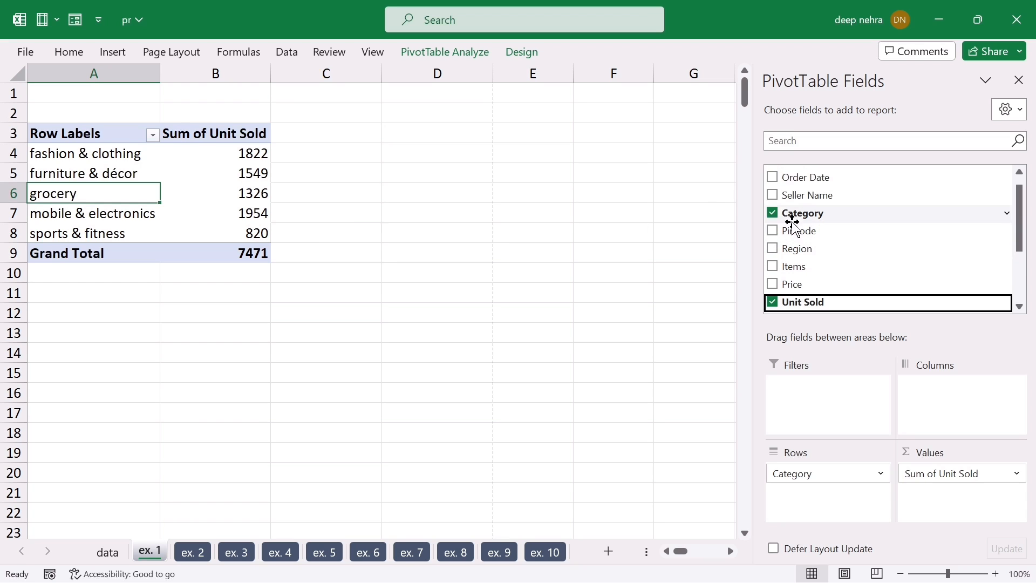
{"action": "left_click", "coordinate": [772, 214]}
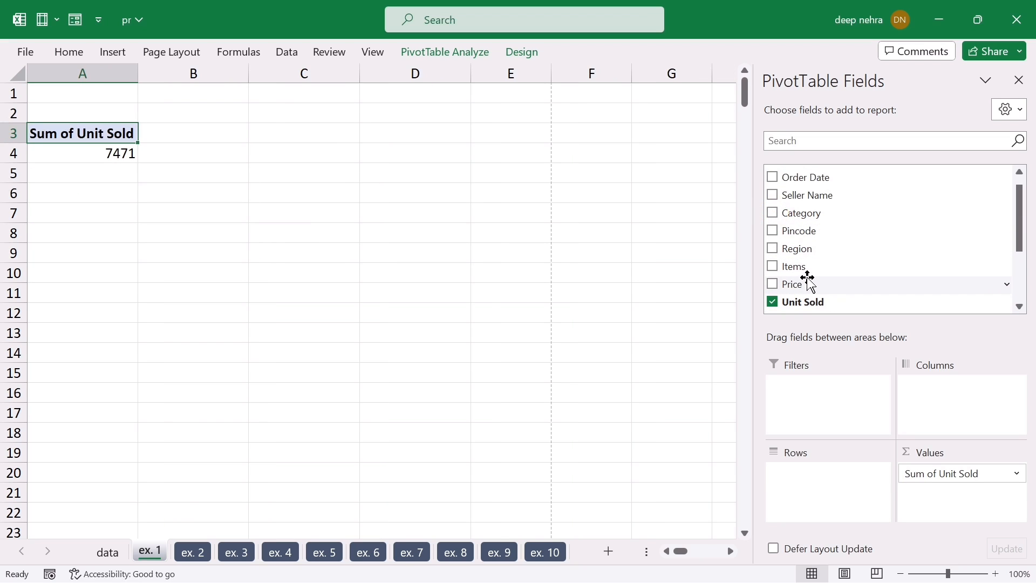
{"action": "left_click_drag", "start_coordinate": [798, 270], "coordinate": [813, 488]}
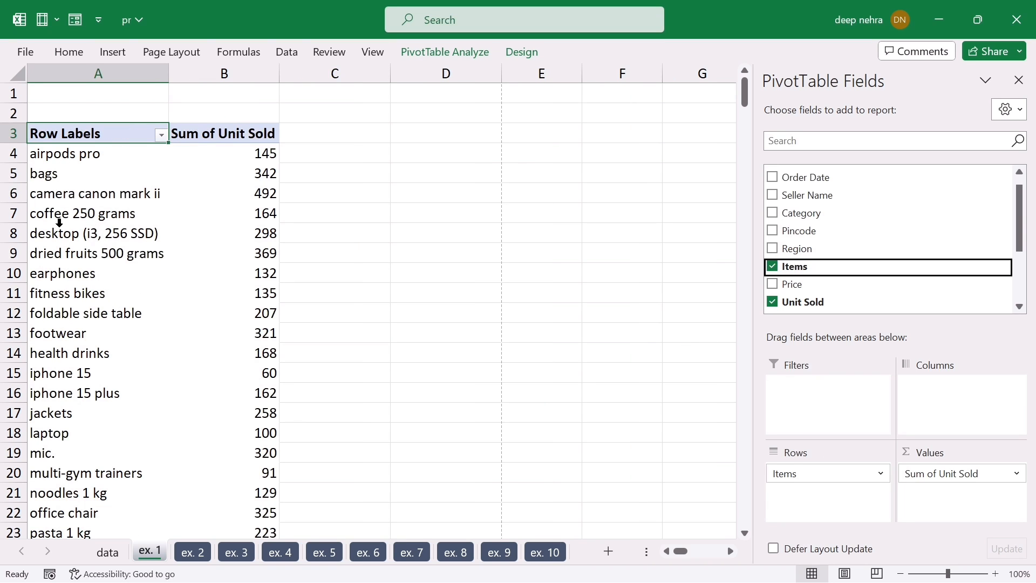
Step: Sort the pivot report's items by Sum of Unit Sold from largest to smallest
{"action": "scroll", "coordinate": [65, 302], "scroll_direction": "down", "scroll_amount": 8}
{"action": "scroll", "coordinate": [68, 351], "scroll_direction": "up", "scroll_amount": 8}
{"action": "left_click", "coordinate": [255, 211]}
{"action": "left_click", "coordinate": [236, 267]}
{"action": "left_click", "coordinate": [245, 229]}
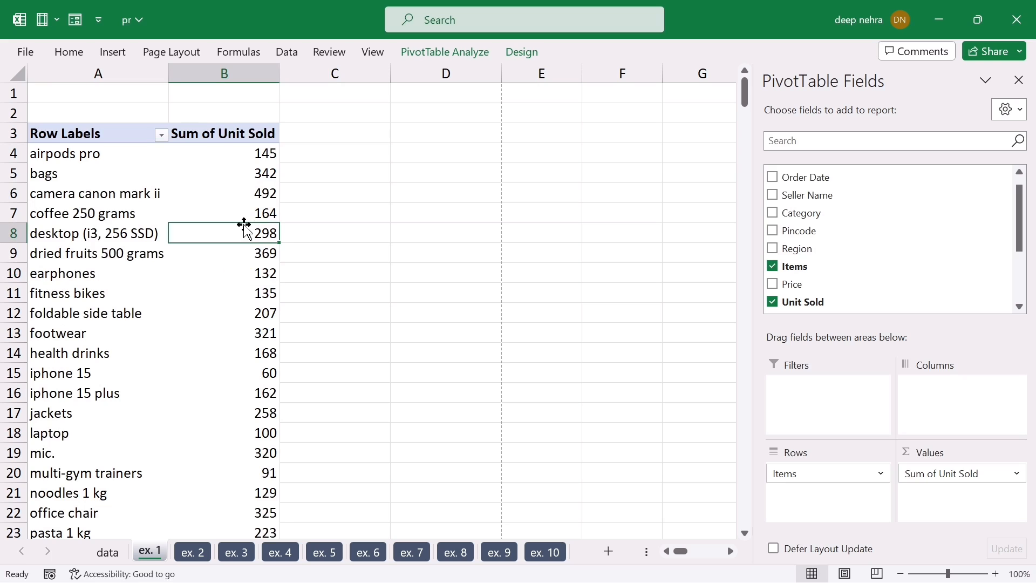
{"action": "right_click", "coordinate": [242, 239]}
{"action": "mouse_move", "coordinate": [339, 378]}
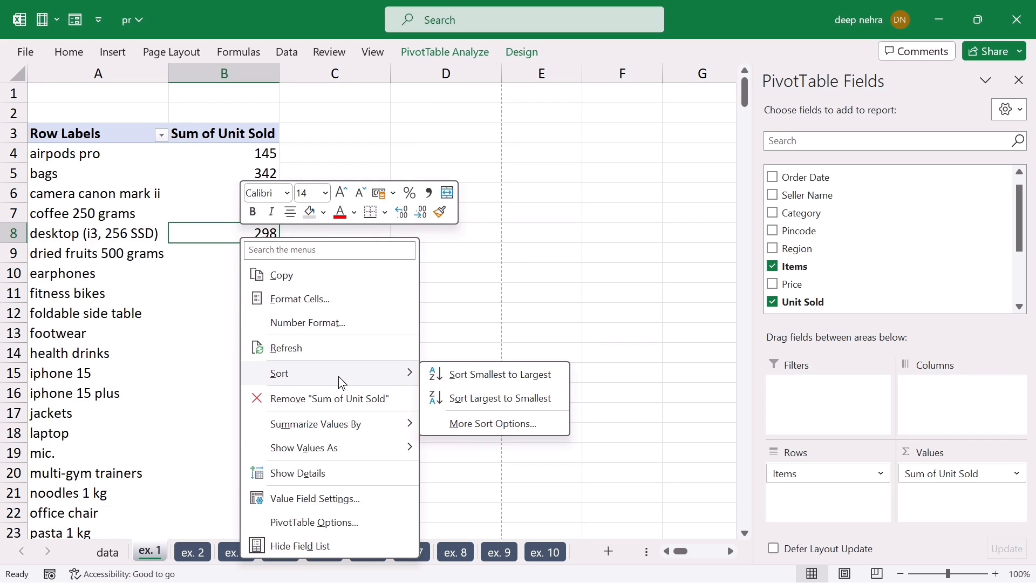
{"action": "left_click", "coordinate": [497, 401]}
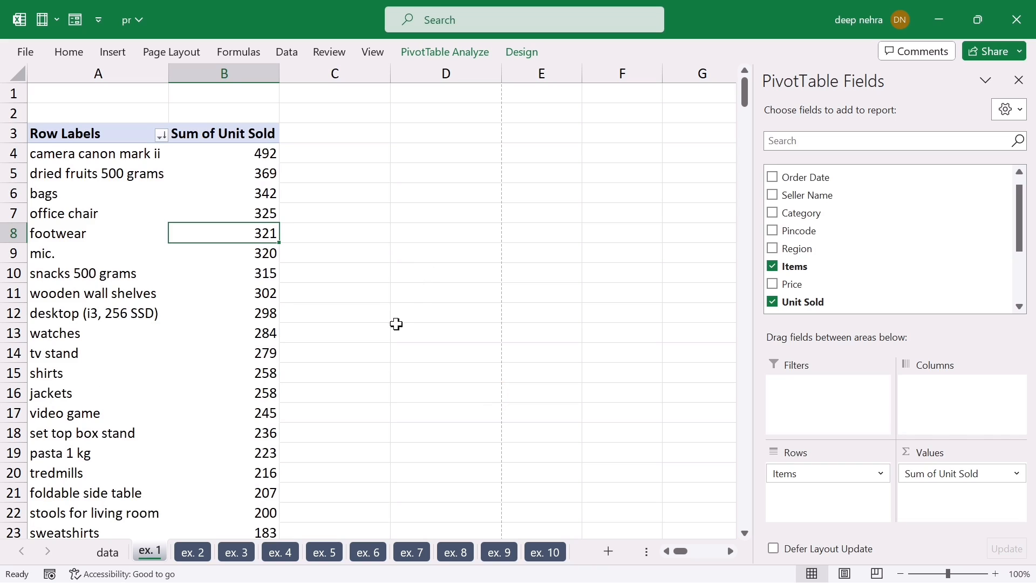
Step: Examine the sorted item list, starting with the three best-selling items
{"action": "left_click", "coordinate": [423, 298]}
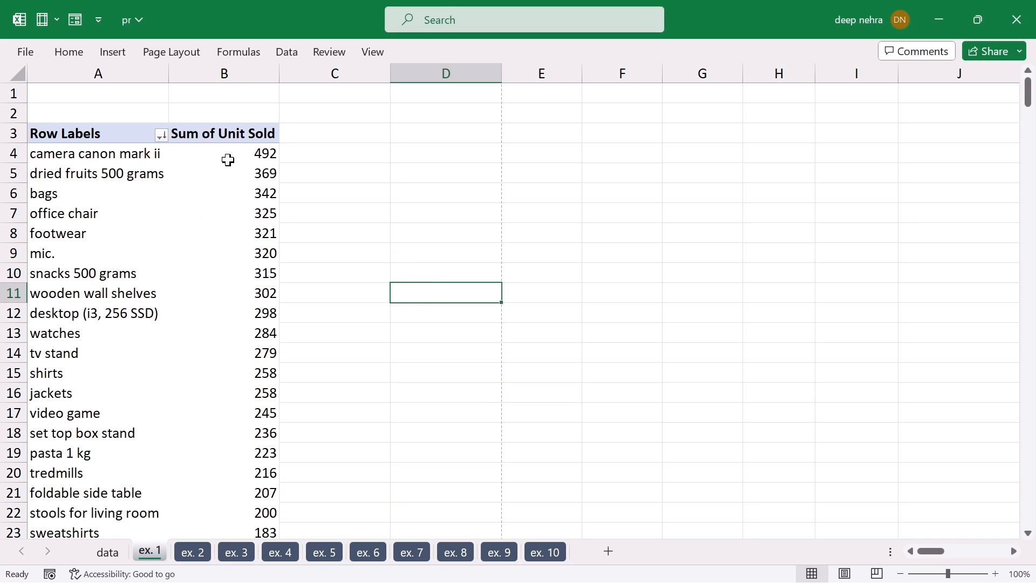
{"action": "left_click", "coordinate": [82, 160]}
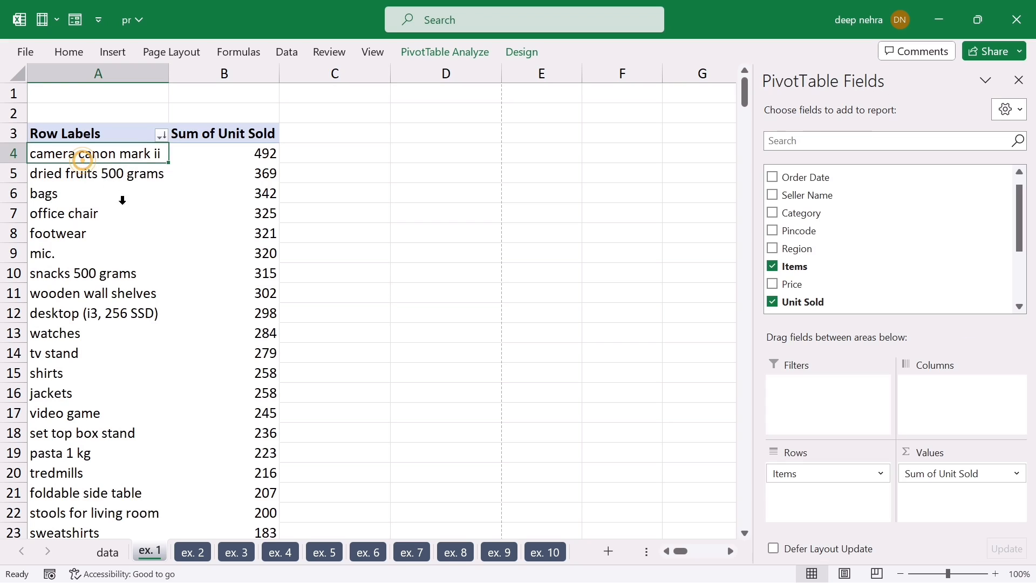
{"action": "left_click", "coordinate": [113, 174]}
{"action": "left_click", "coordinate": [83, 195]}
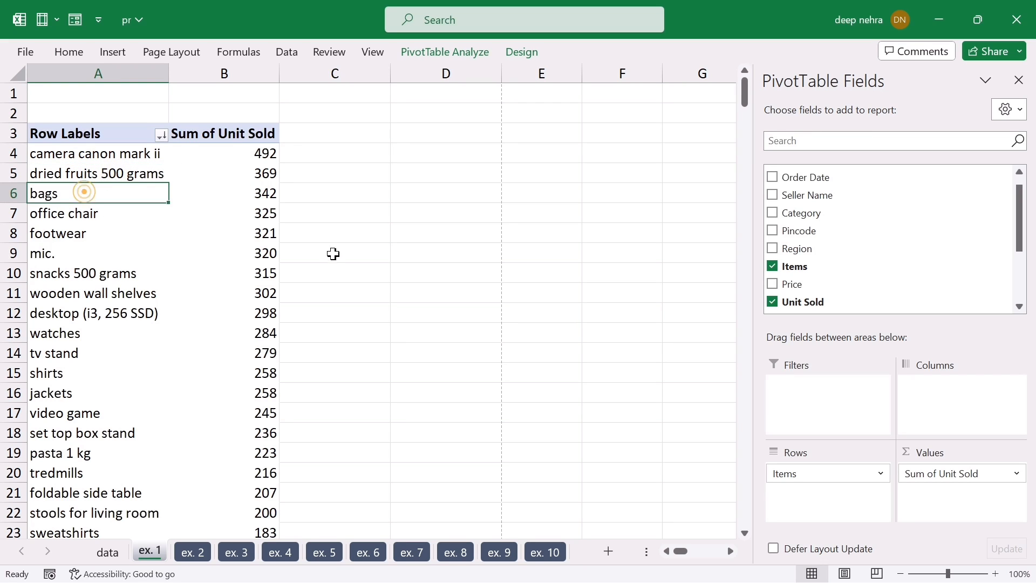
{"action": "scroll", "coordinate": [334, 256], "scroll_direction": "down", "scroll_amount": 6}
{"action": "scroll", "coordinate": [334, 256], "scroll_direction": "up", "scroll_amount": 6}
Step: Preview how the sorted item report on ex. 1 prints and look through the page
{"action": "key", "text": "ctrl+p"}
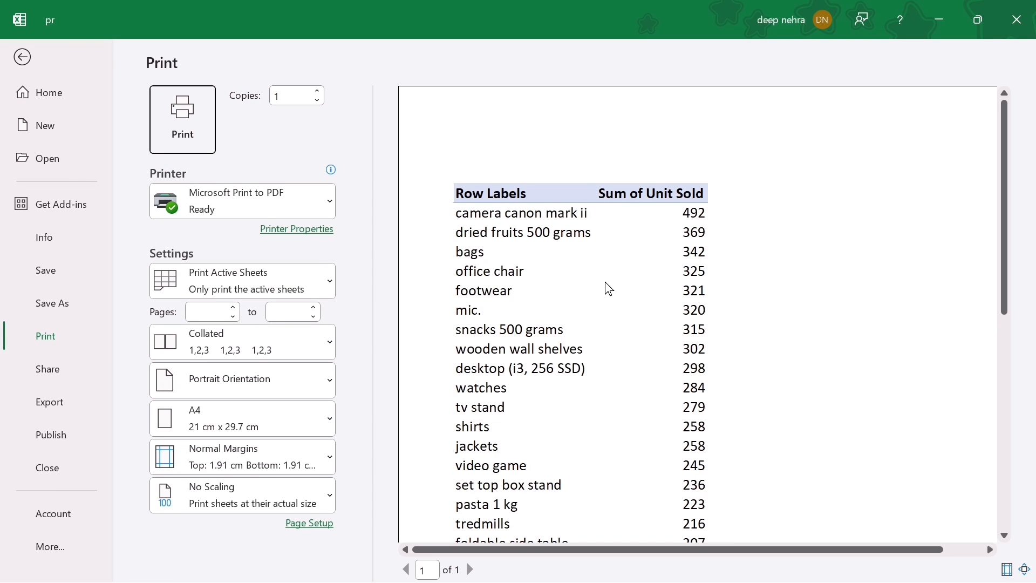
{"action": "scroll", "coordinate": [595, 257], "scroll_direction": "down", "scroll_amount": 8}
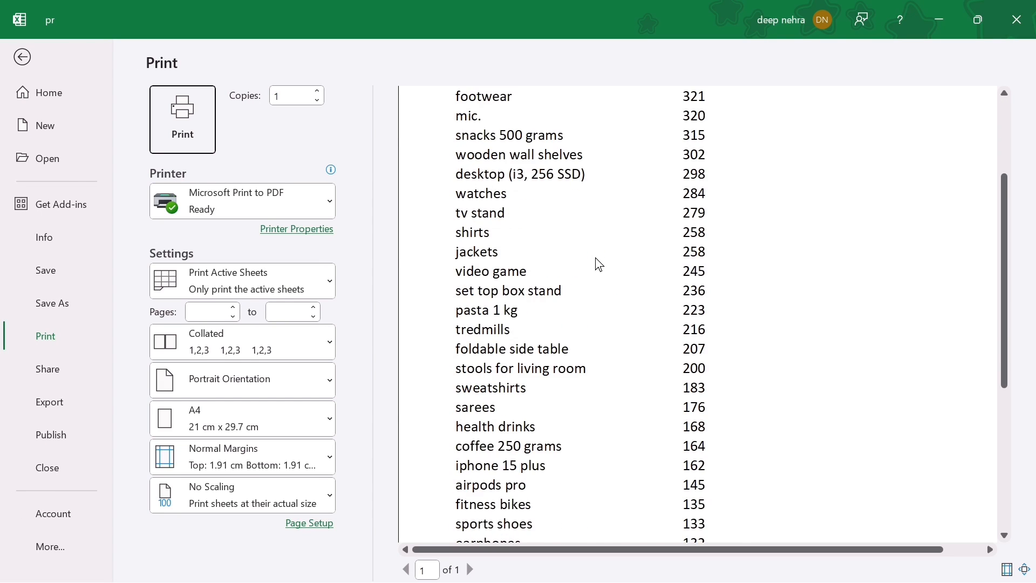
{"action": "scroll", "coordinate": [615, 332], "scroll_direction": "down", "scroll_amount": 2}
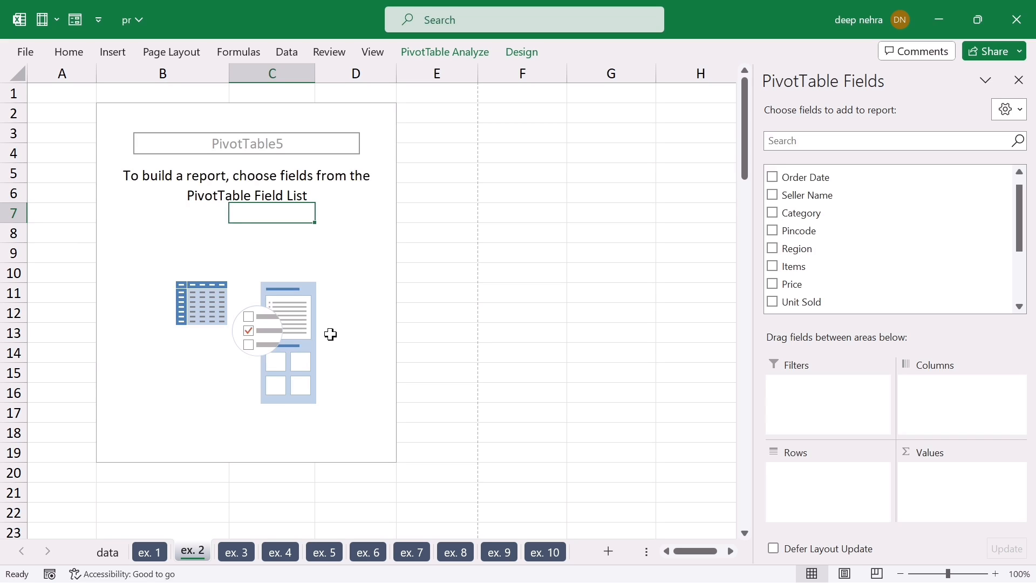
Step: In the empty PivotTable on ex. 2, add Category as the row field and nest Items beneath it
{"action": "left_click_drag", "start_coordinate": [801, 213], "coordinate": [804, 481]}
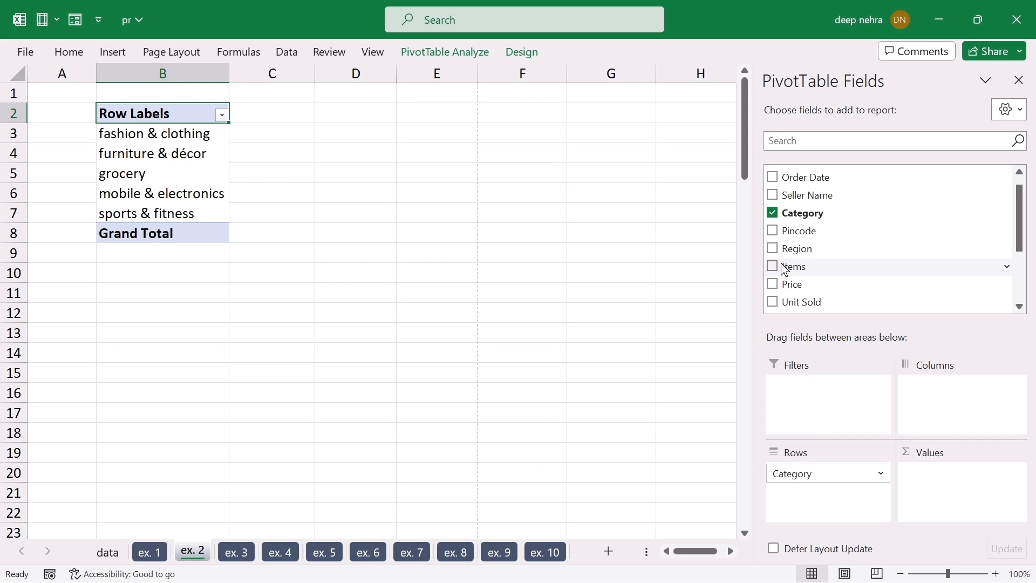
{"action": "left_click_drag", "start_coordinate": [797, 265], "coordinate": [810, 495]}
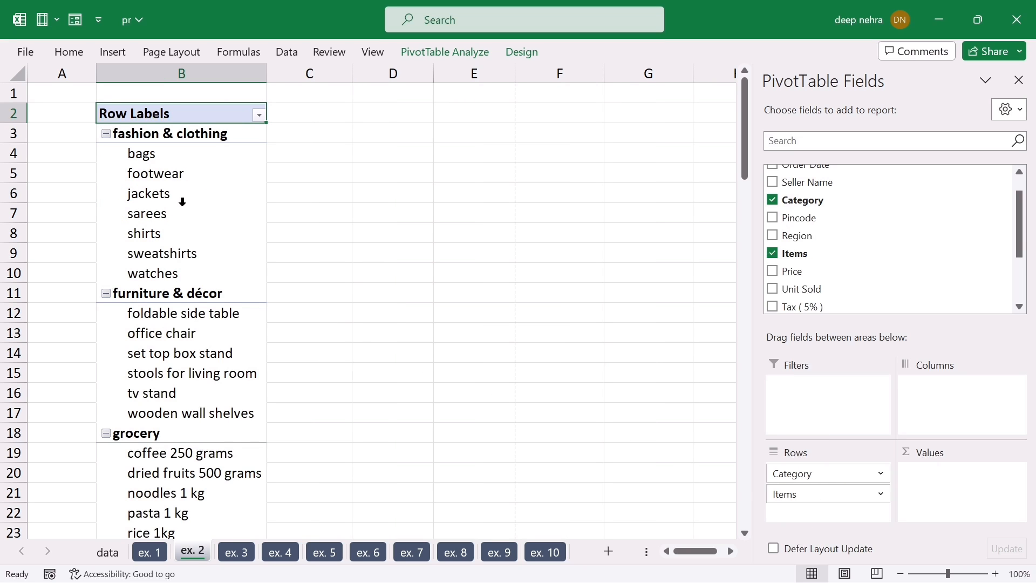
Step: Add Unit Sold as the summed value field of the category and item report on ex. 2
{"action": "scroll", "coordinate": [188, 278], "scroll_direction": "down", "scroll_amount": 5}
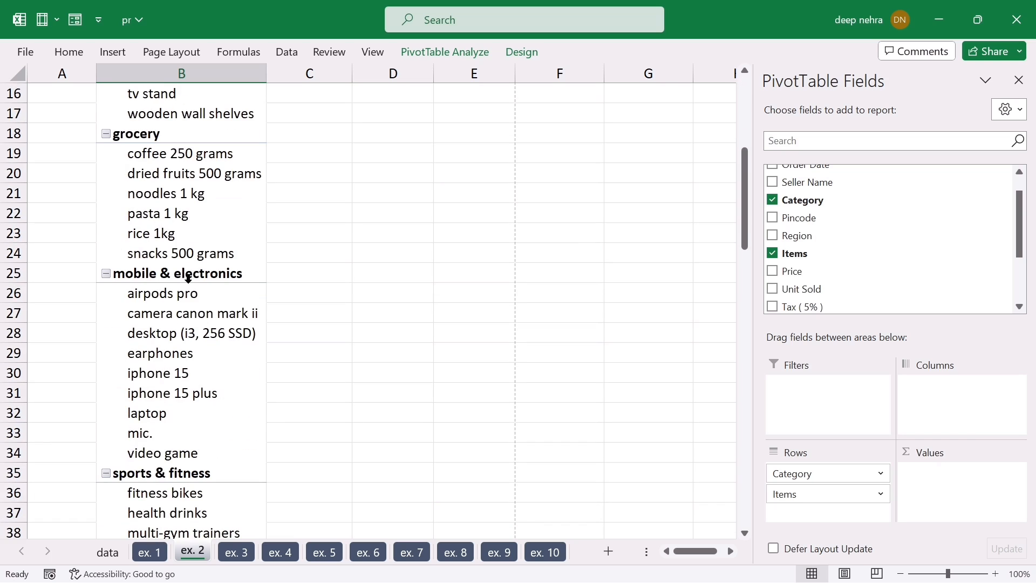
{"action": "scroll", "coordinate": [217, 360], "scroll_direction": "down", "scroll_amount": 2}
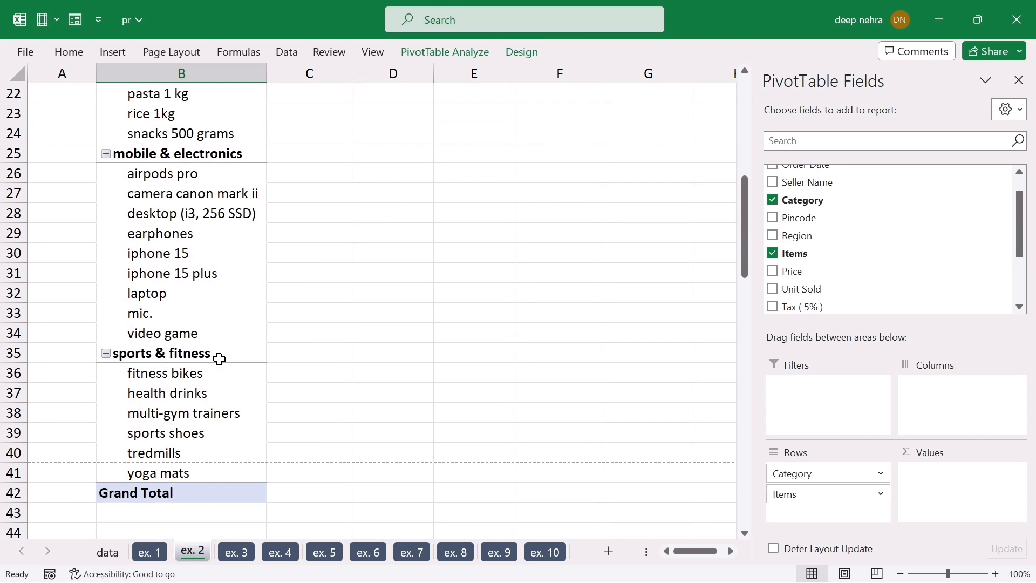
{"action": "scroll", "coordinate": [220, 359], "scroll_direction": "up", "scroll_amount": 5}
{"action": "scroll", "coordinate": [219, 359], "scroll_direction": "up", "scroll_amount": 2}
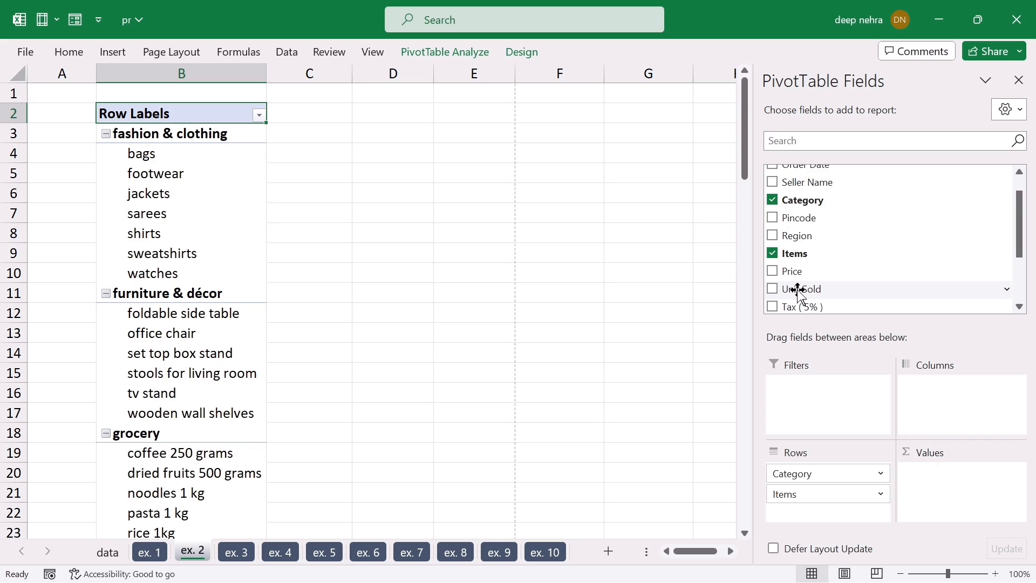
{"action": "left_click_drag", "start_coordinate": [797, 290], "coordinate": [1011, 491]}
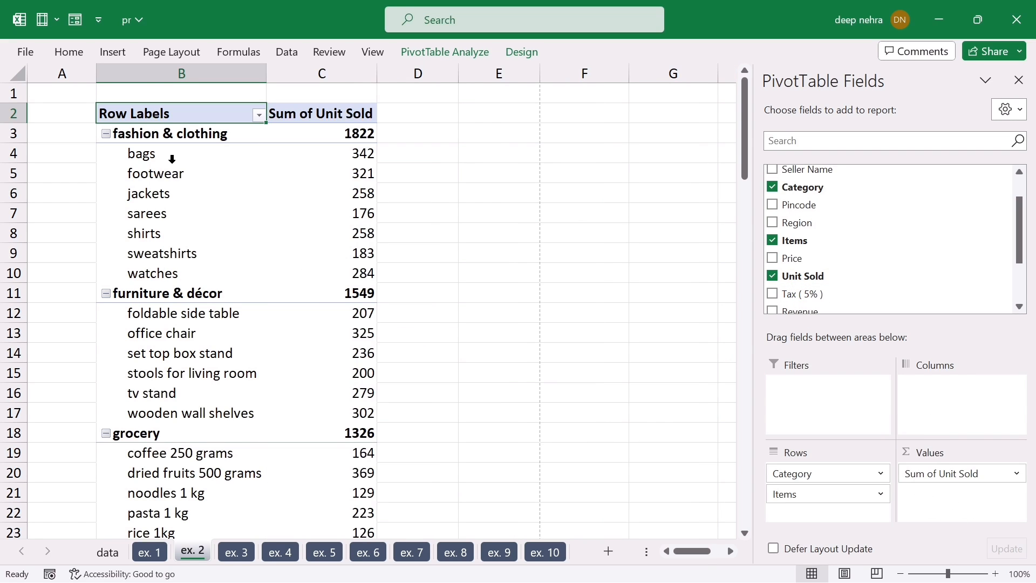
Step: Examine the units sold for fashion & clothing and furniture & décor, comparing each category total with its items
{"action": "left_click", "coordinate": [156, 139]}
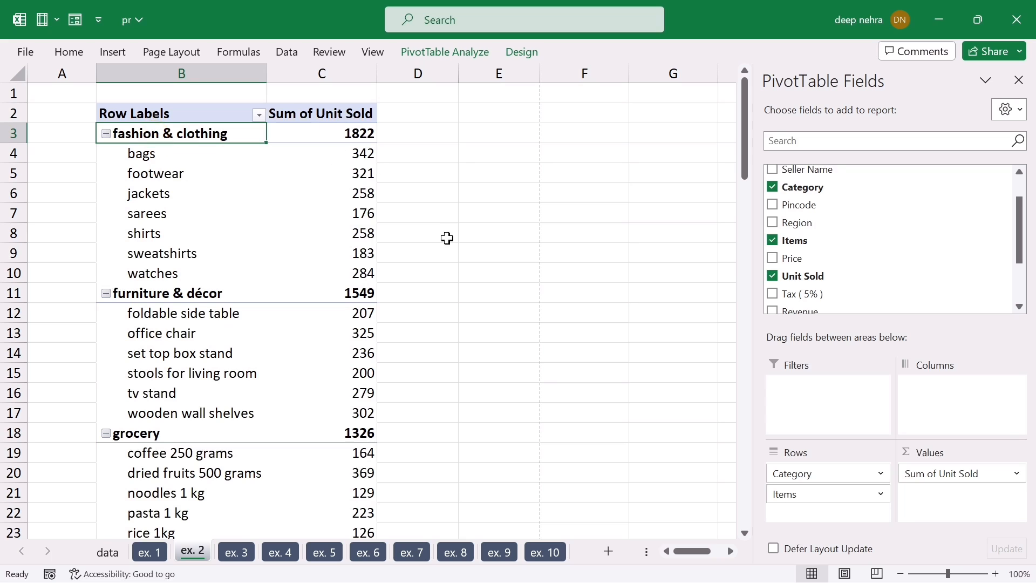
{"action": "left_click", "coordinate": [318, 135]}
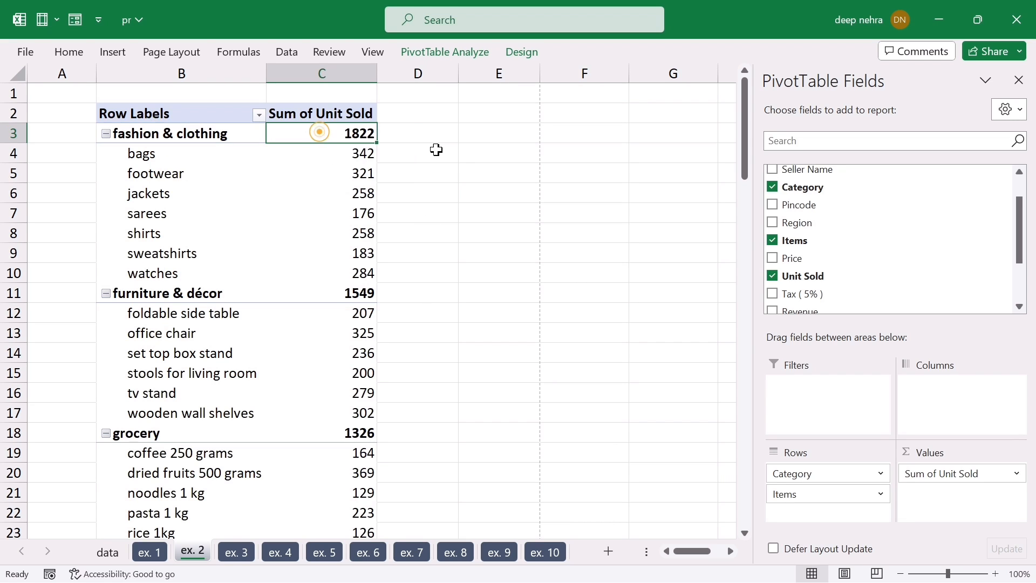
{"action": "left_click_drag", "start_coordinate": [147, 157], "coordinate": [331, 270]}
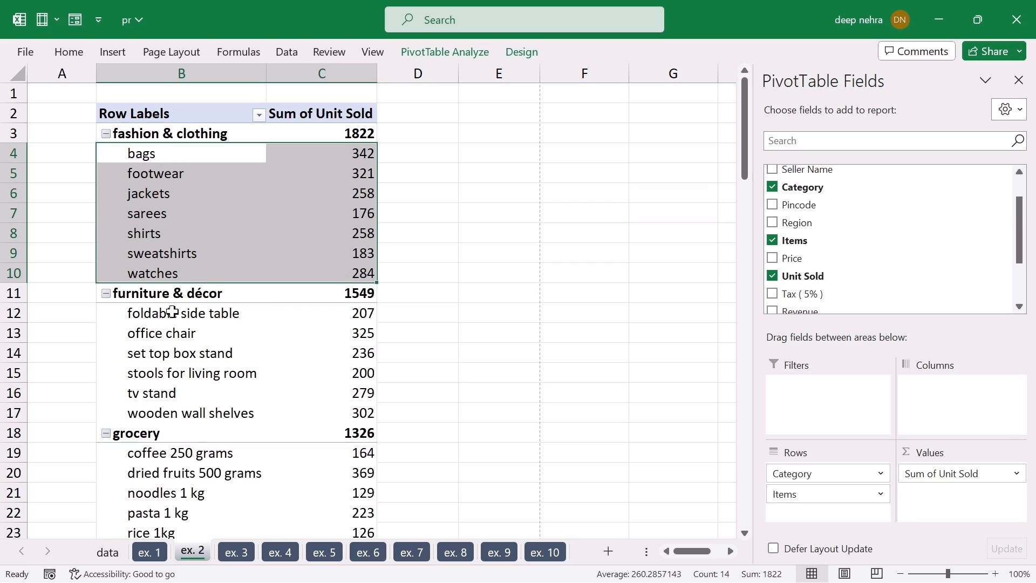
{"action": "left_click_drag", "start_coordinate": [170, 313], "coordinate": [336, 406]}
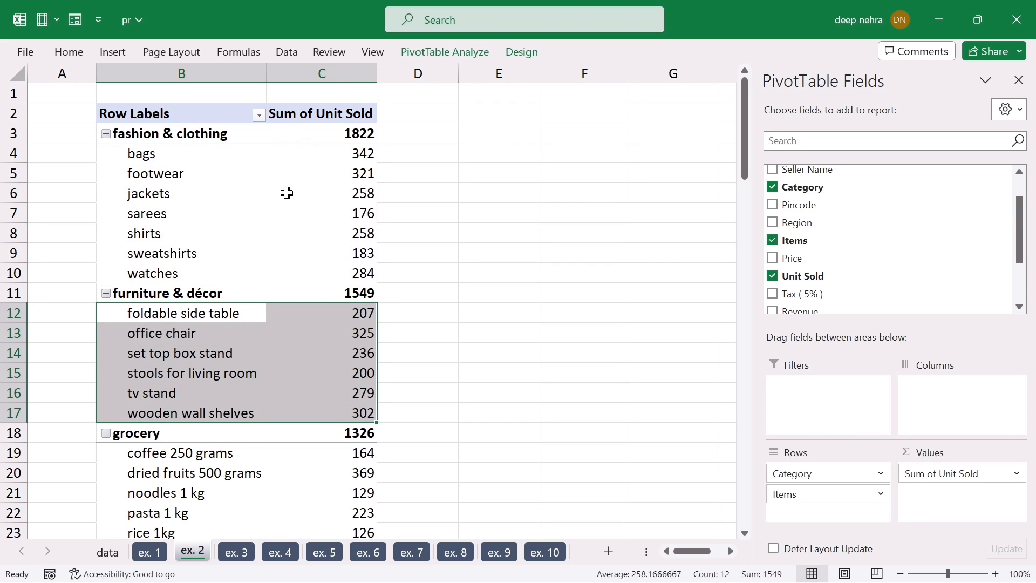
{"action": "left_click_drag", "start_coordinate": [190, 162], "coordinate": [328, 268]}
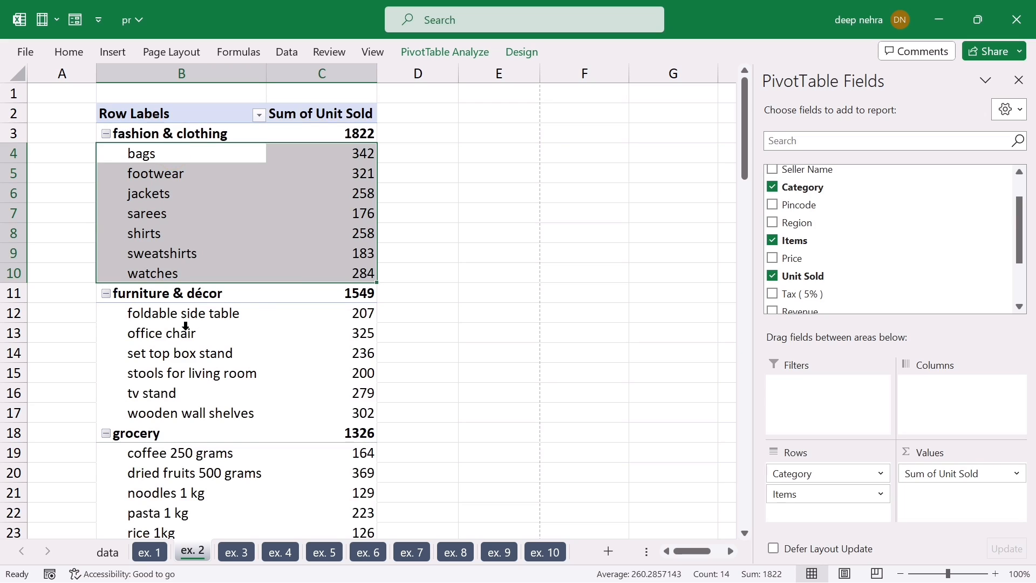
{"action": "left_click", "coordinate": [157, 320]}
{"action": "left_click_drag", "start_coordinate": [157, 320], "coordinate": [296, 406]}
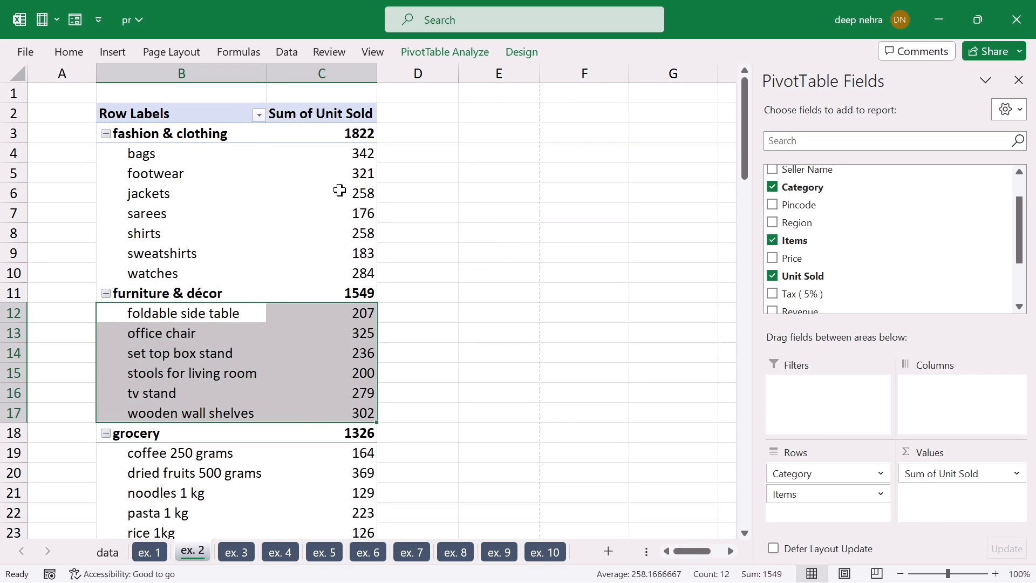
{"action": "left_click", "coordinate": [339, 190]}
{"action": "left_click", "coordinate": [287, 350]}
{"action": "left_click", "coordinate": [290, 484]}
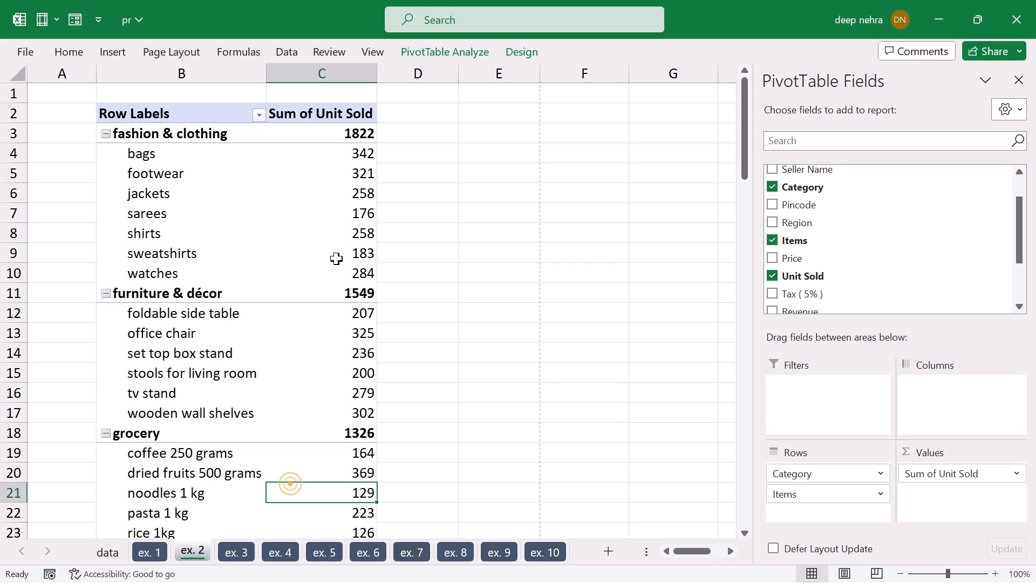
Step: Sort the items within each category by Sum of Unit Sold from largest to smallest and check the new order
{"action": "left_click", "coordinate": [336, 211]}
{"action": "right_click", "coordinate": [335, 211]}
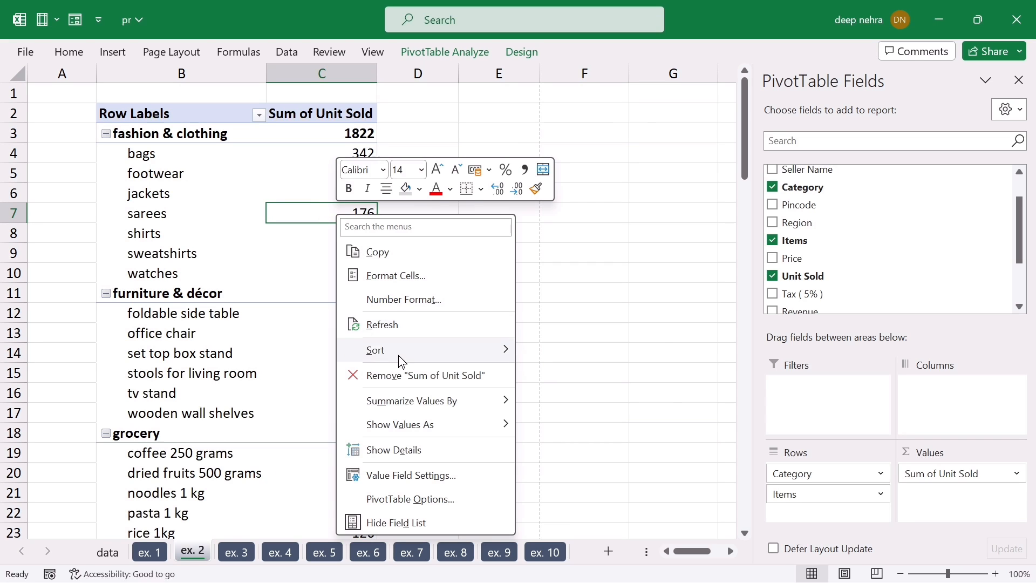
{"action": "mouse_move", "coordinate": [401, 354]}
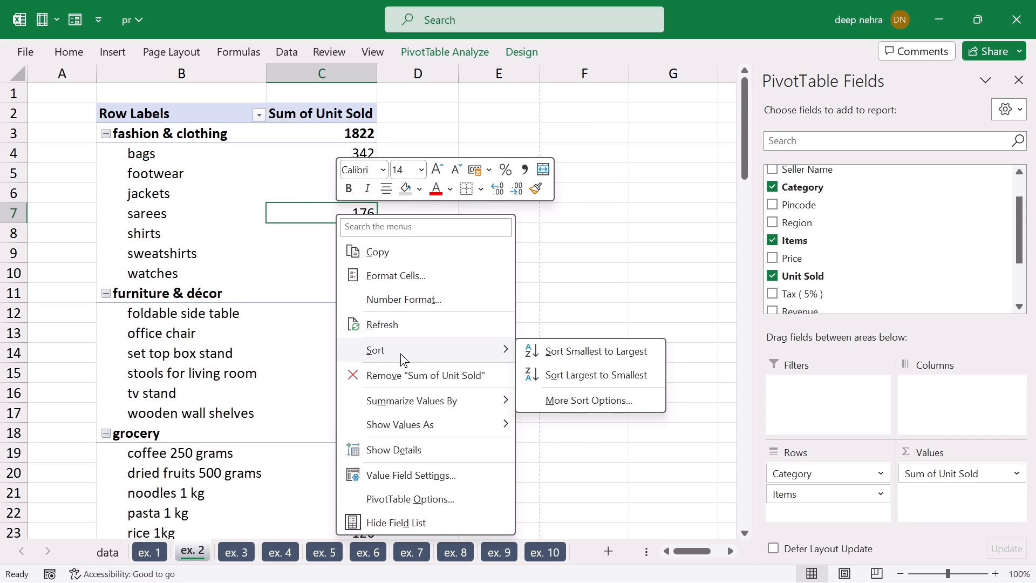
{"action": "left_click", "coordinate": [560, 381]}
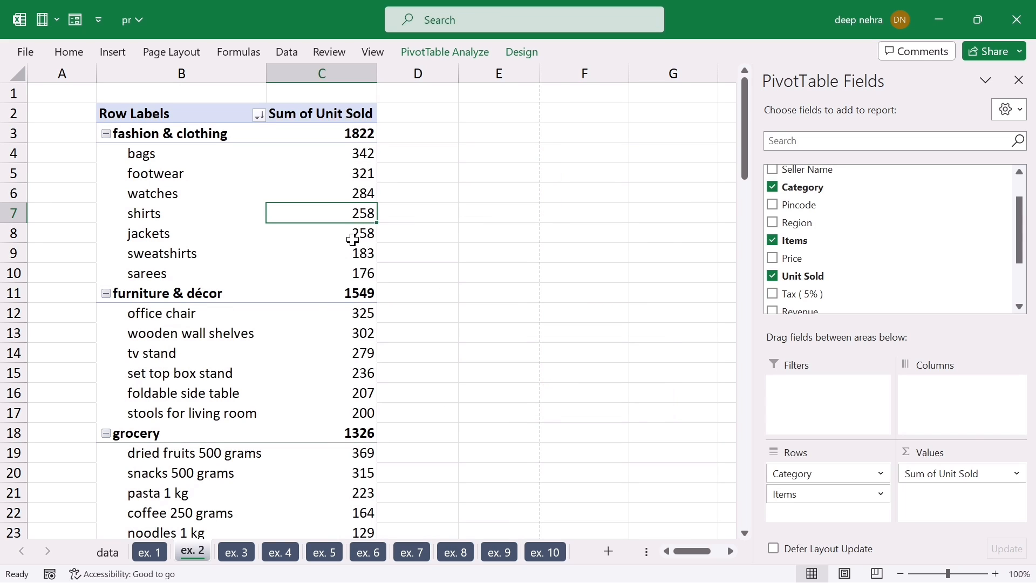
{"action": "left_click_drag", "start_coordinate": [144, 154], "coordinate": [307, 276]}
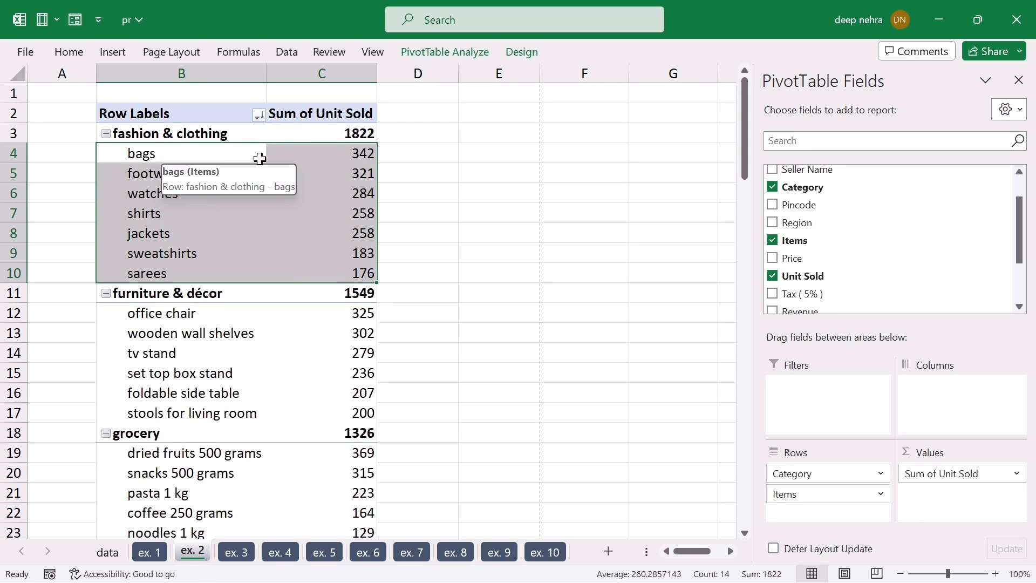
{"action": "left_click", "coordinate": [208, 373]}
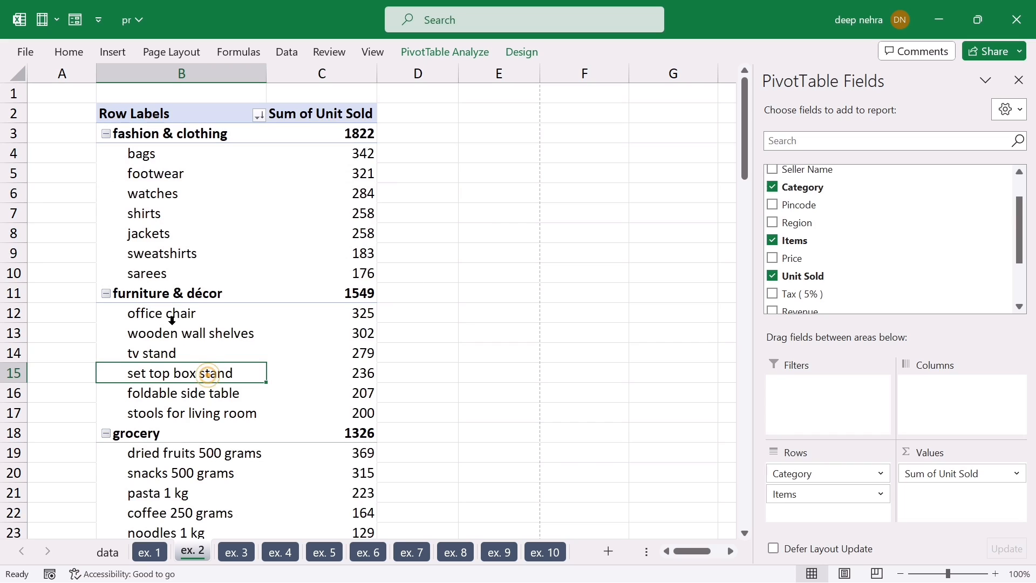
{"action": "left_click", "coordinate": [312, 316]}
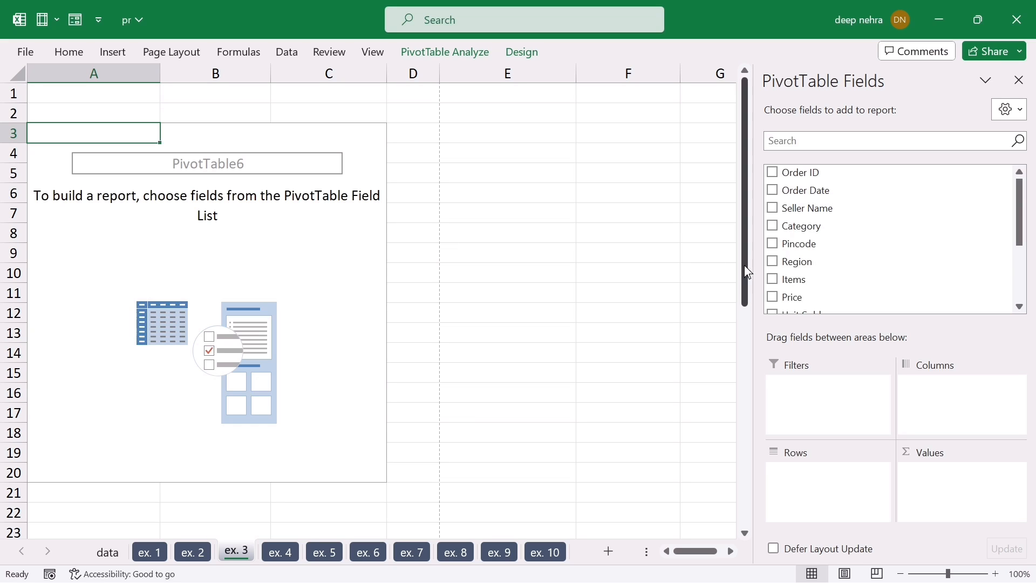
Step: In the empty PivotTable on ex. 3, nest Category under Region in the rows, sum Unit Sold and look through the report
{"action": "left_click_drag", "start_coordinate": [790, 266], "coordinate": [798, 478]}
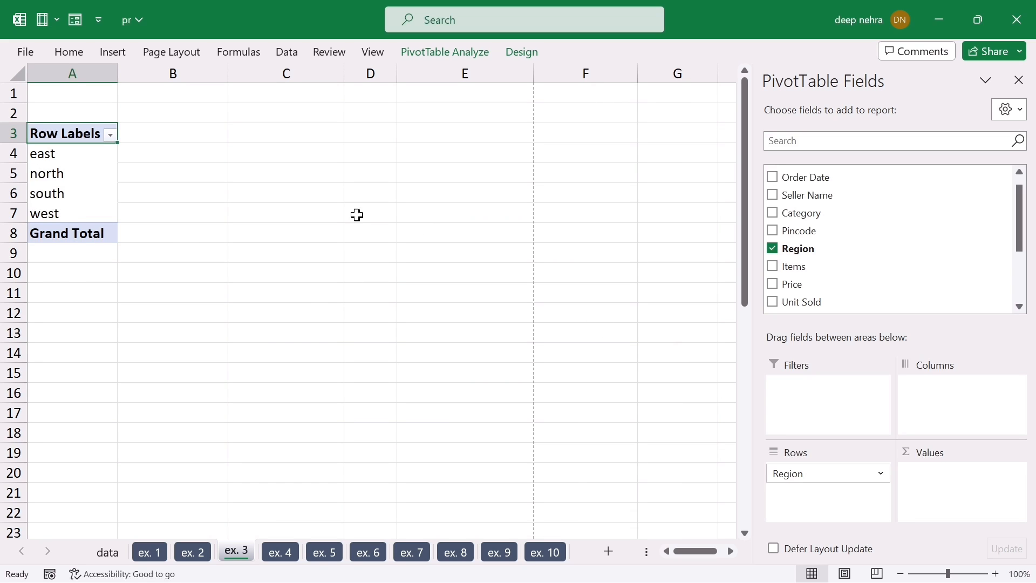
{"action": "left_click_drag", "start_coordinate": [793, 213], "coordinate": [814, 497]}
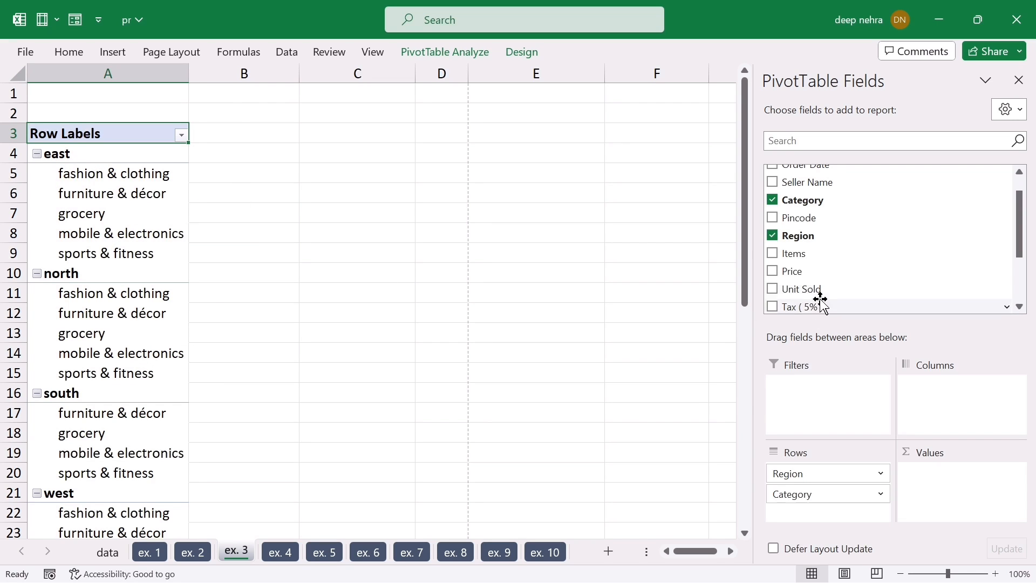
{"action": "left_click_drag", "start_coordinate": [798, 288], "coordinate": [950, 483]}
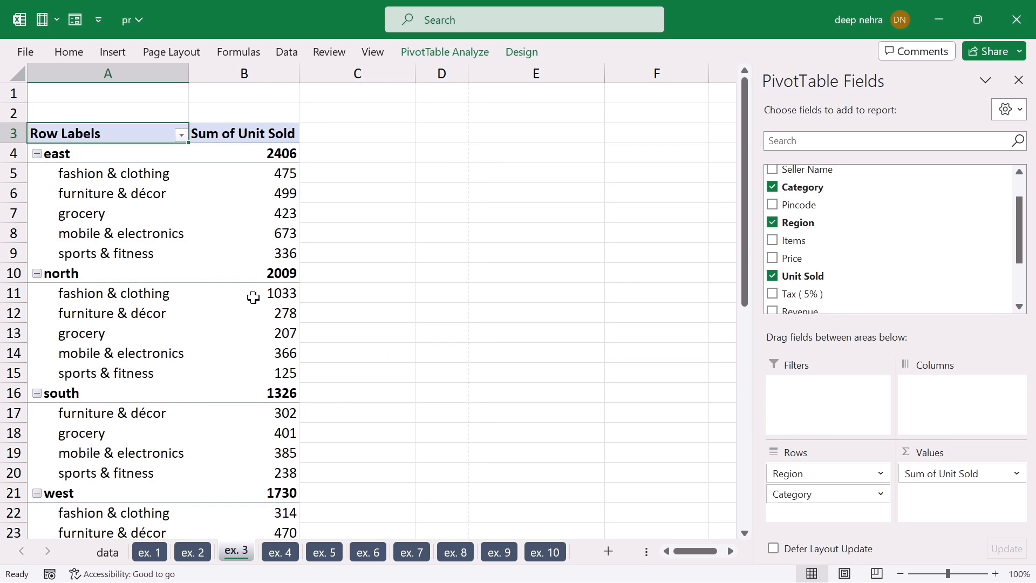
{"action": "scroll", "coordinate": [253, 298], "scroll_direction": "down", "scroll_amount": 4}
{"action": "scroll", "coordinate": [195, 392], "scroll_direction": "up", "scroll_amount": 2}
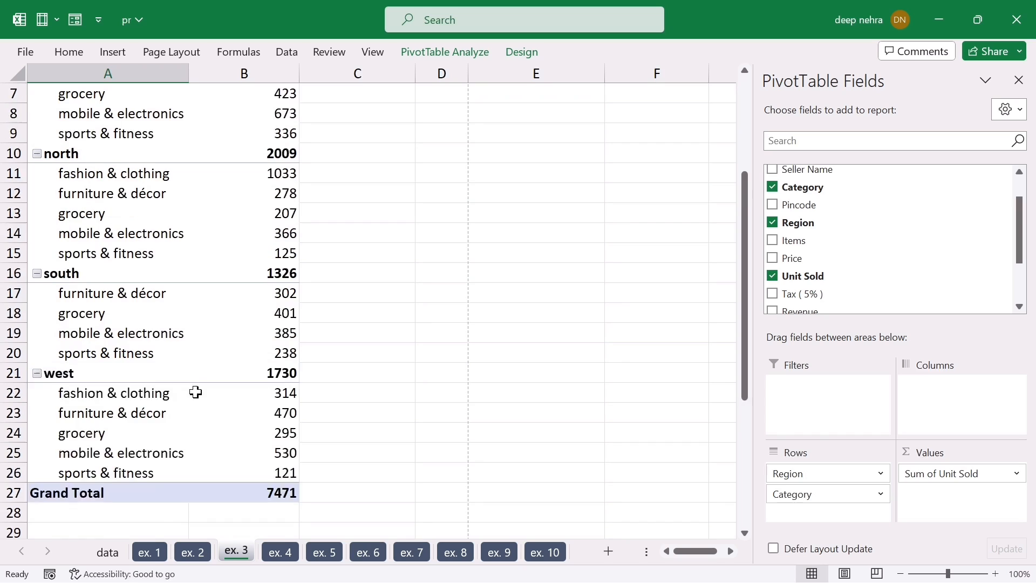
{"action": "scroll", "coordinate": [196, 392], "scroll_direction": "up", "scroll_amount": 2}
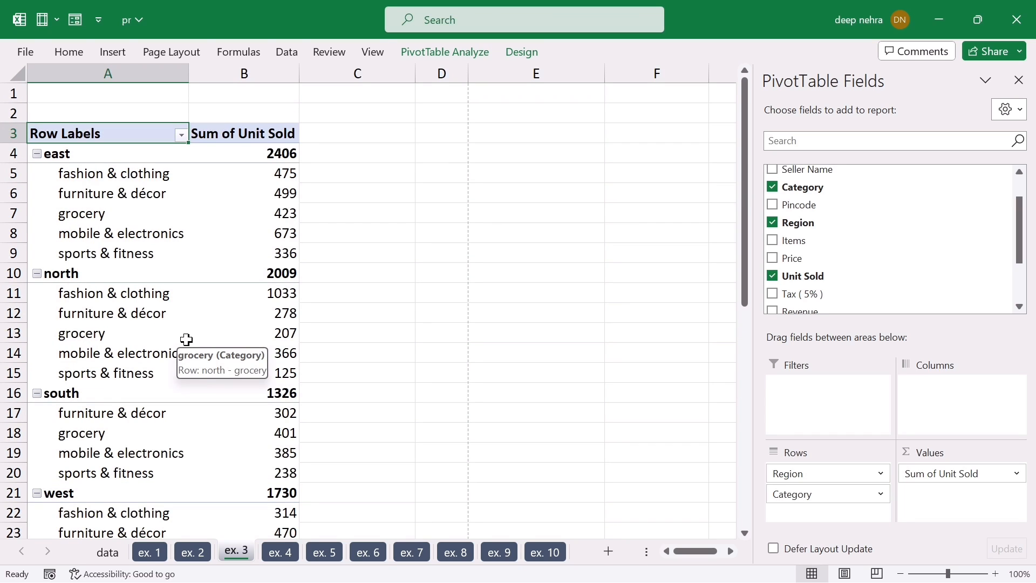
Step: Remove Unit Sold, Region and Category from the PivotTable on ex. 3
{"action": "left_click", "coordinate": [772, 276]}
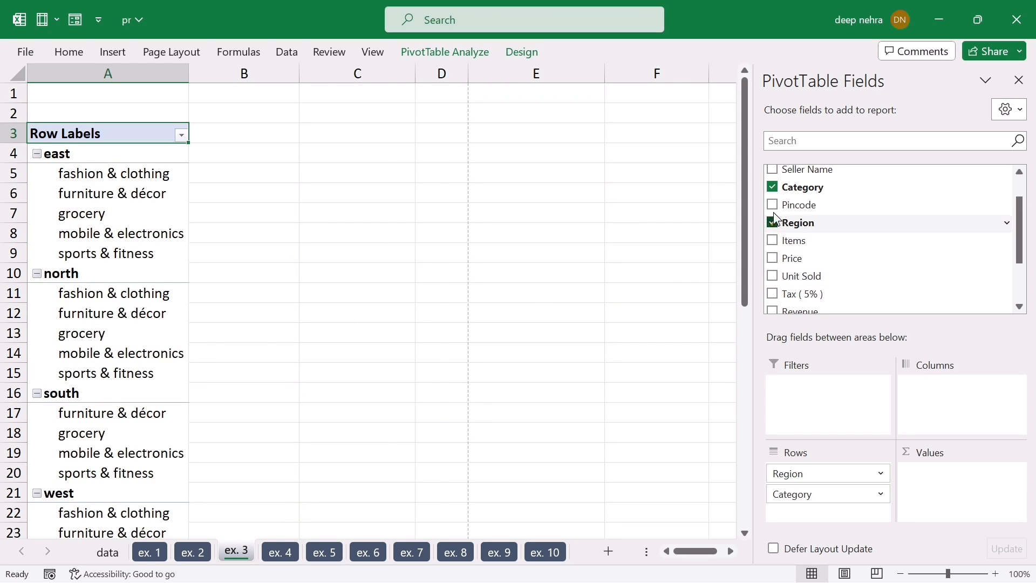
{"action": "left_click", "coordinate": [773, 222]}
{"action": "left_click", "coordinate": [773, 187]}
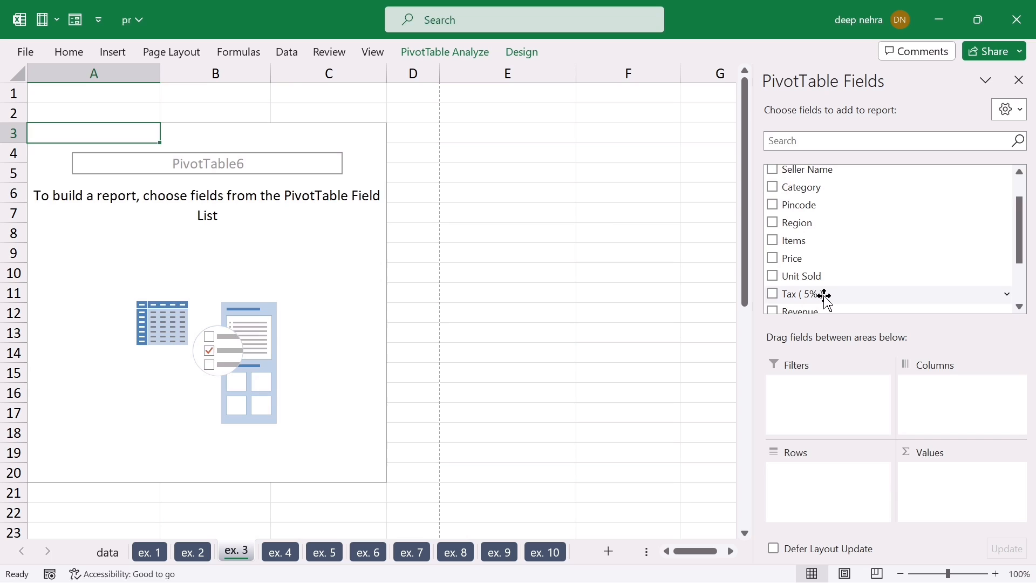
Step: Lay out the ex. 3 PivotTable with Category rows, Region columns and summed Unit Sold, and give columns B to E one equal width
{"action": "left_click_drag", "start_coordinate": [804, 188], "coordinate": [804, 477]}
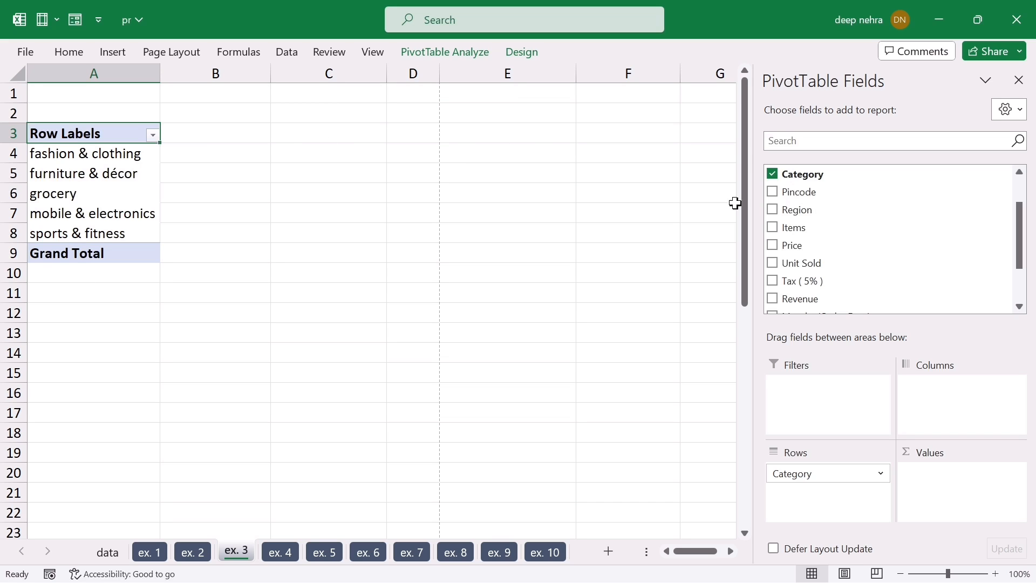
{"action": "left_click_drag", "start_coordinate": [795, 211], "coordinate": [944, 399]}
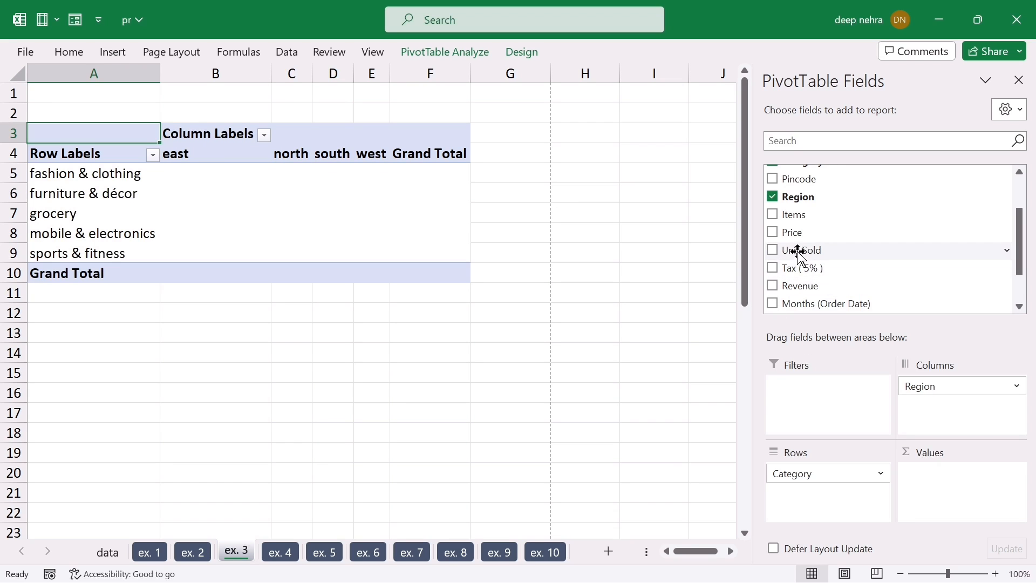
{"action": "left_click_drag", "start_coordinate": [799, 254], "coordinate": [931, 480]}
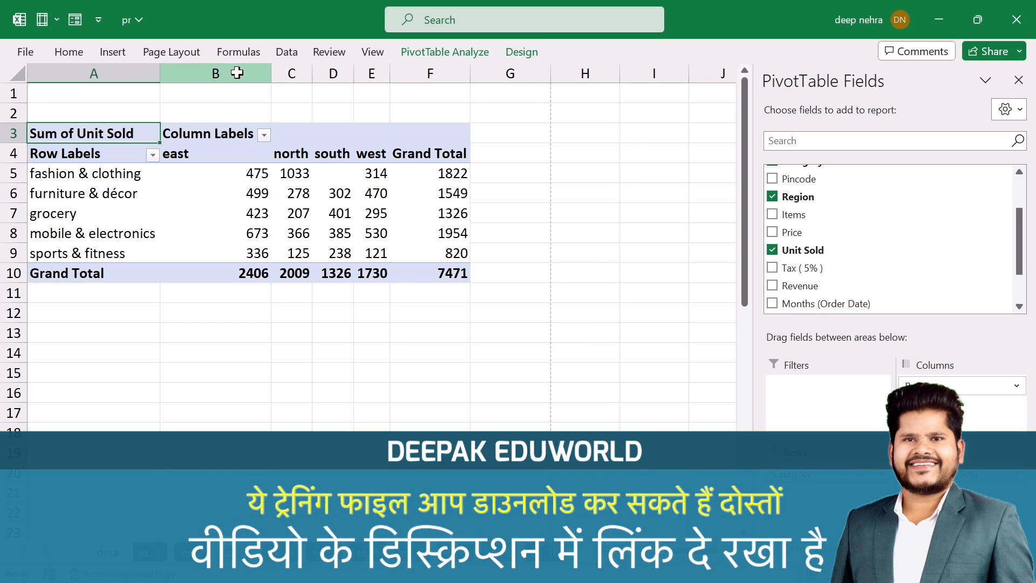
{"action": "left_click_drag", "start_coordinate": [233, 70], "coordinate": [408, 90]}
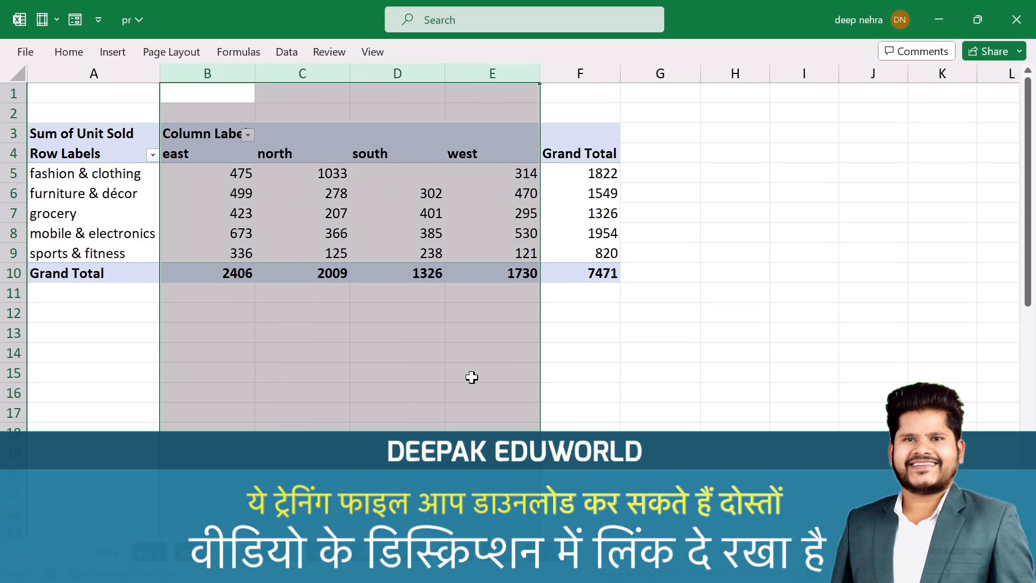
{"action": "left_click", "coordinate": [470, 391]}
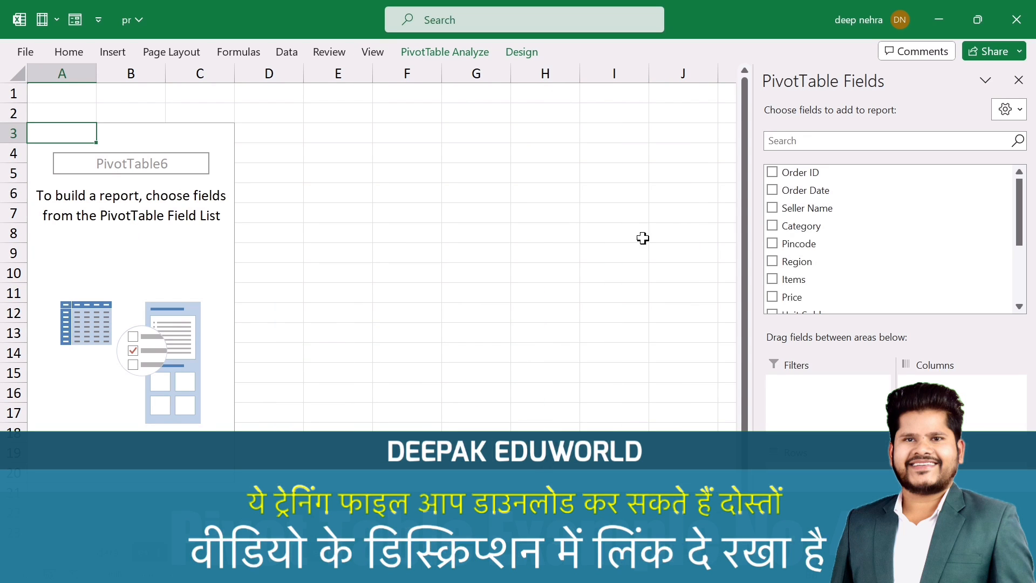
Step: In the PivotTable on ex. 4, sum Unit Sold by Region and show the values as % of Column Total
{"action": "left_click_drag", "start_coordinate": [796, 265], "coordinate": [798, 475]}
{"action": "left_click_drag", "start_coordinate": [796, 302], "coordinate": [929, 488]}
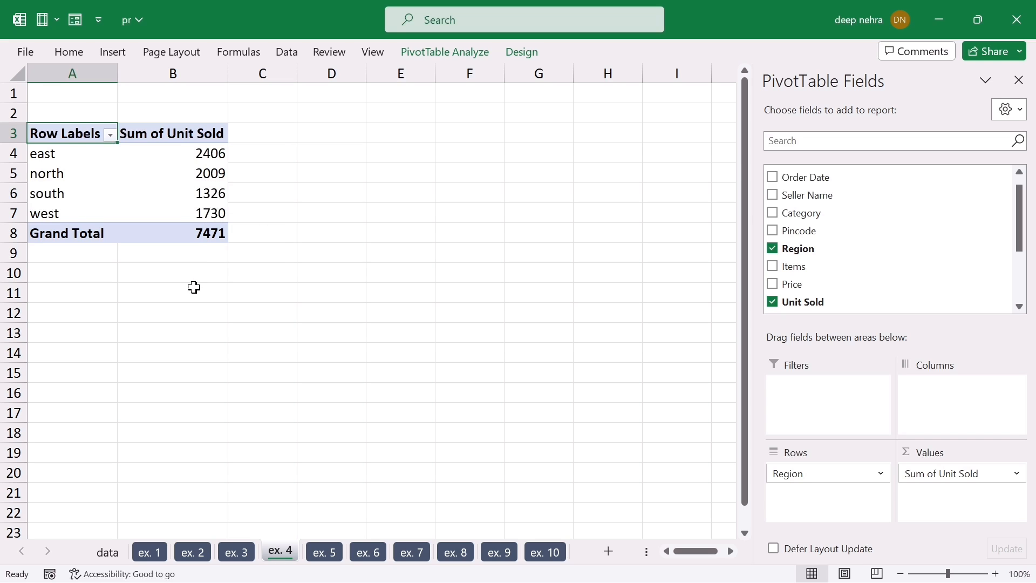
{"action": "left_click", "coordinate": [204, 172]}
{"action": "right_click", "coordinate": [203, 179]}
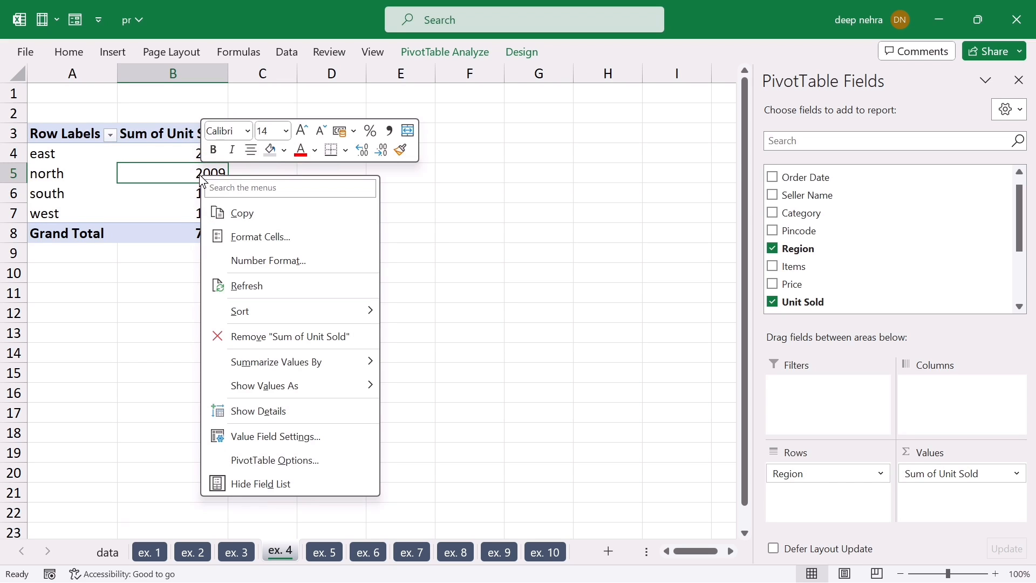
{"action": "mouse_move", "coordinate": [300, 387]}
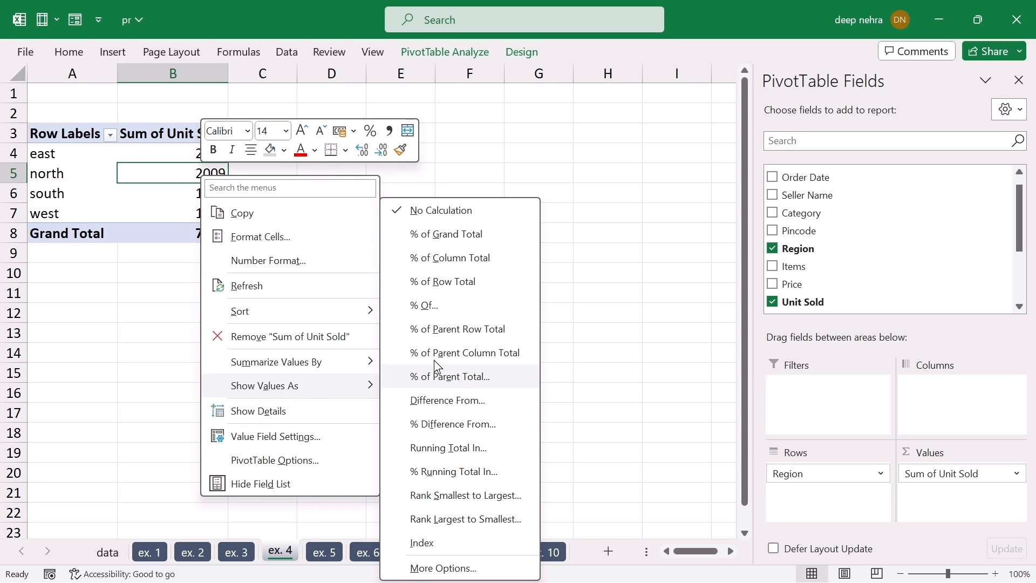
{"action": "left_click", "coordinate": [453, 262]}
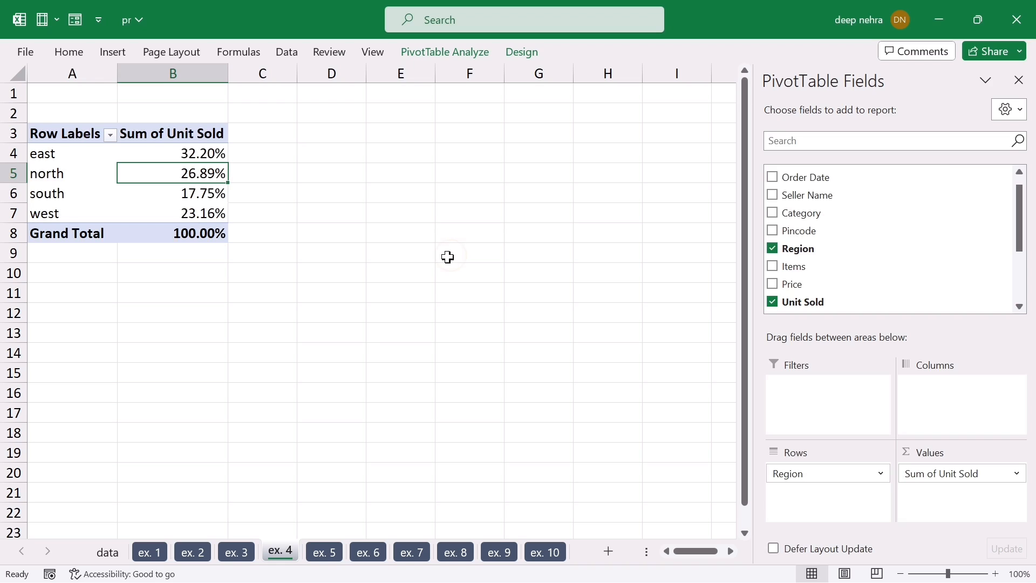
{"action": "left_click", "coordinate": [332, 333]}
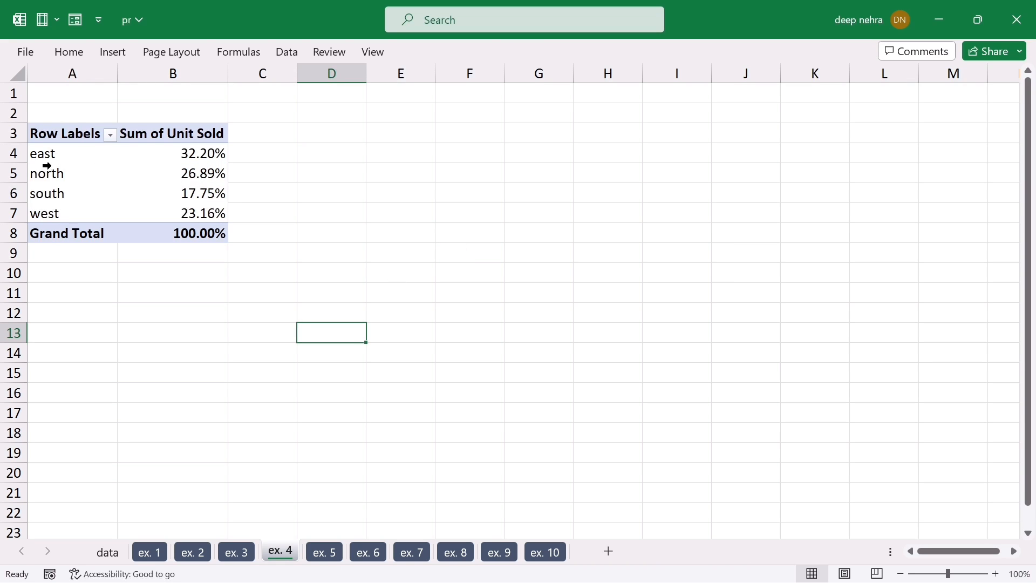
Step: Sort the regions in the ex. 4 PivotTable by Unit Sold share from largest to smallest
{"action": "right_click", "coordinate": [204, 170]}
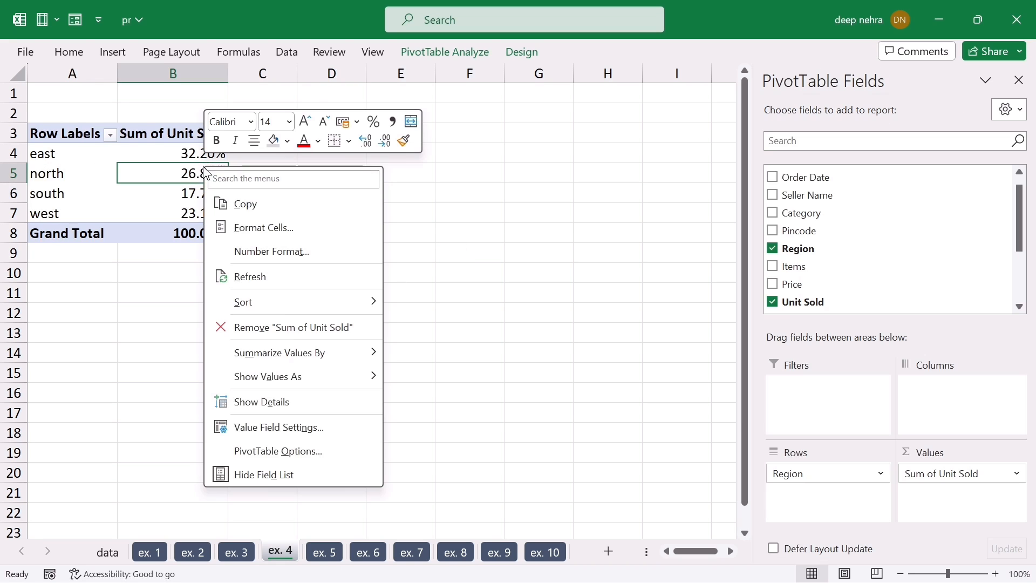
{"action": "left_click", "coordinate": [303, 301]}
{"action": "left_click", "coordinate": [444, 326]}
{"action": "left_click", "coordinate": [354, 351]}
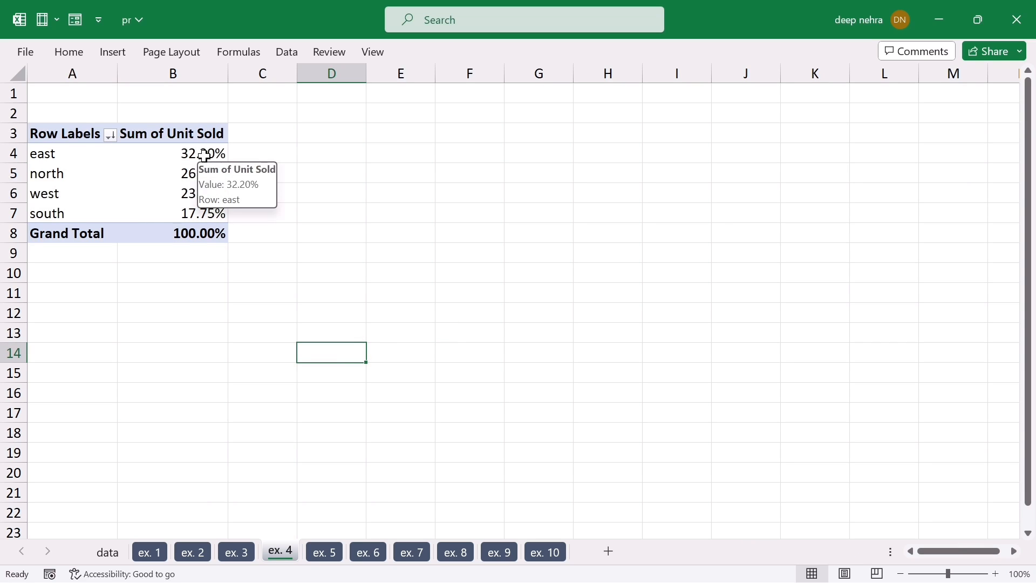
Step: Replace Region with Category in the rows of the ex. 4 PivotTable
{"action": "left_click", "coordinate": [69, 155]}
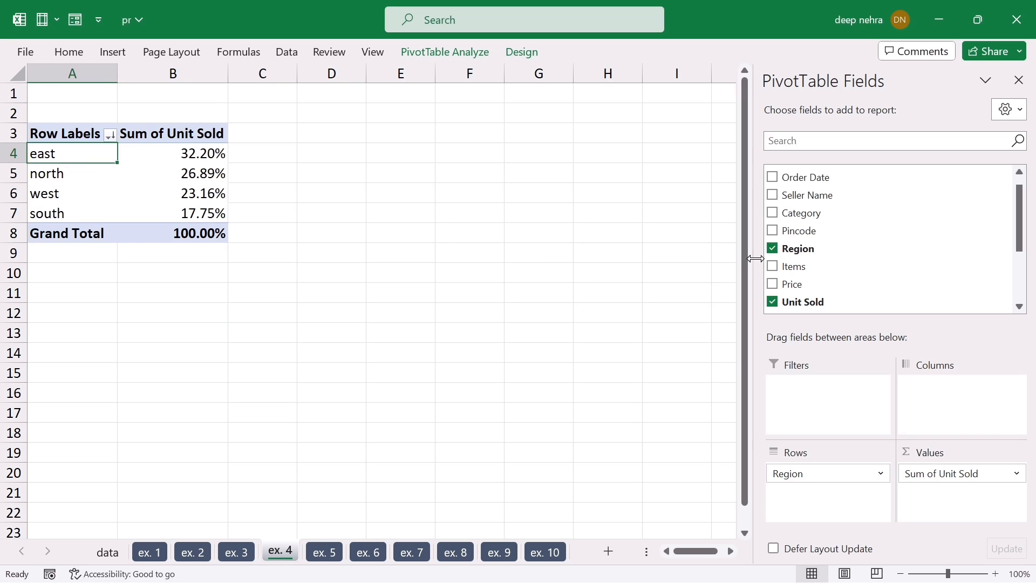
{"action": "left_click", "coordinate": [774, 249]}
{"action": "left_click_drag", "start_coordinate": [795, 218], "coordinate": [794, 475]}
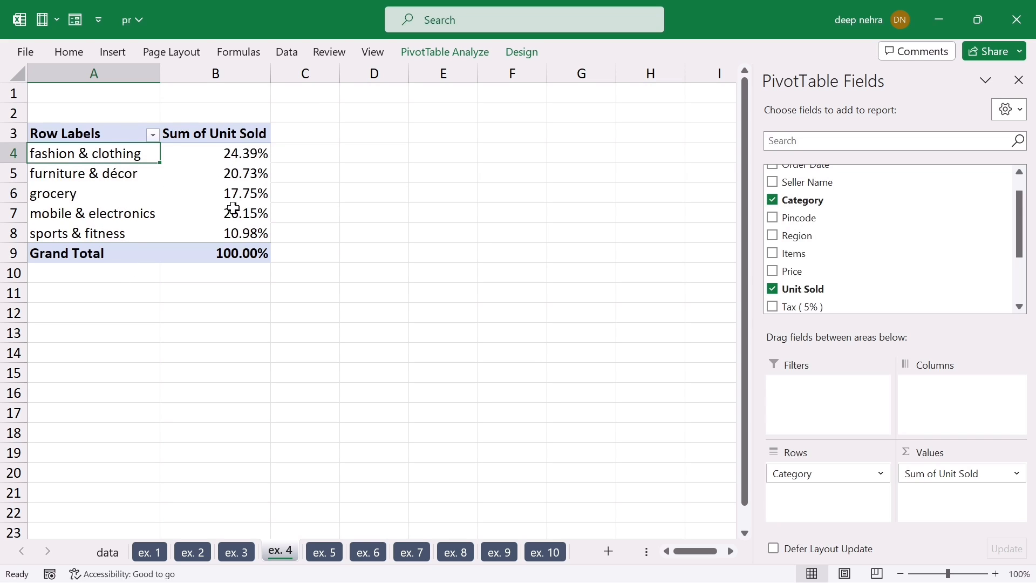
Step: Sort the categories in the ex. 4 PivotTable by Unit Sold share from largest to smallest
{"action": "right_click", "coordinate": [243, 193]}
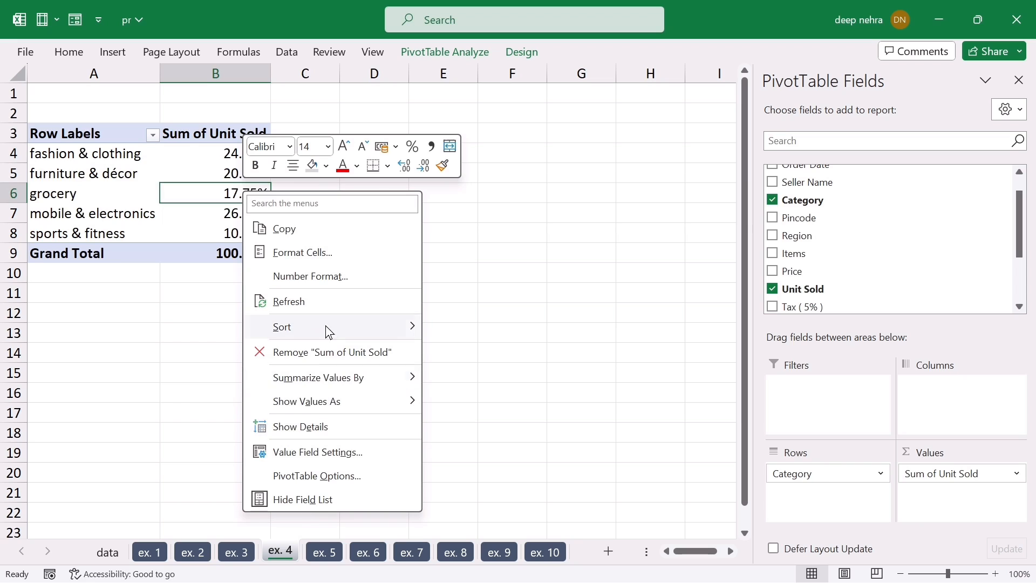
{"action": "mouse_move", "coordinate": [352, 328]}
{"action": "left_click", "coordinate": [516, 351]}
{"action": "left_click", "coordinate": [371, 312]}
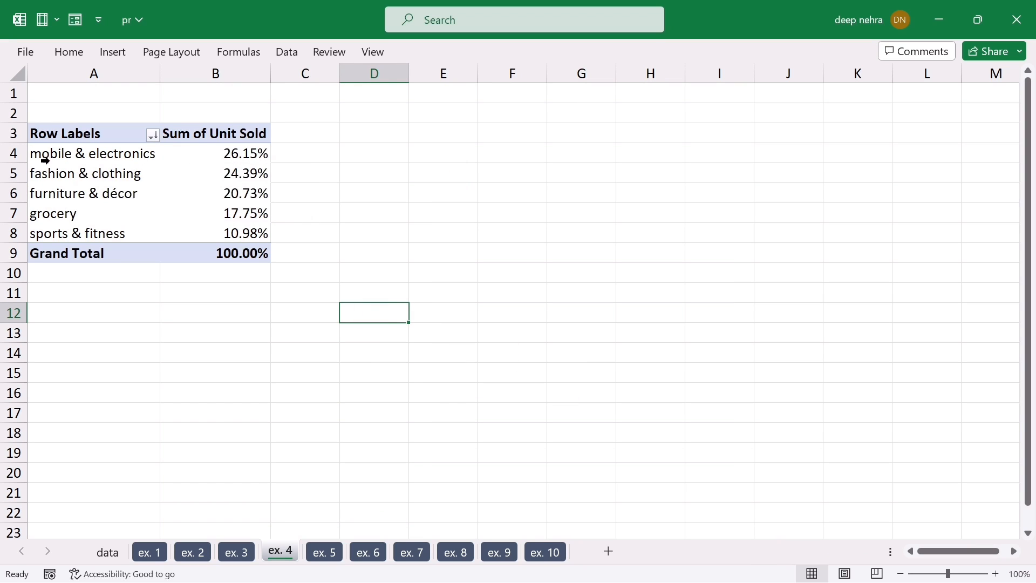
{"action": "left_click", "coordinate": [118, 160]}
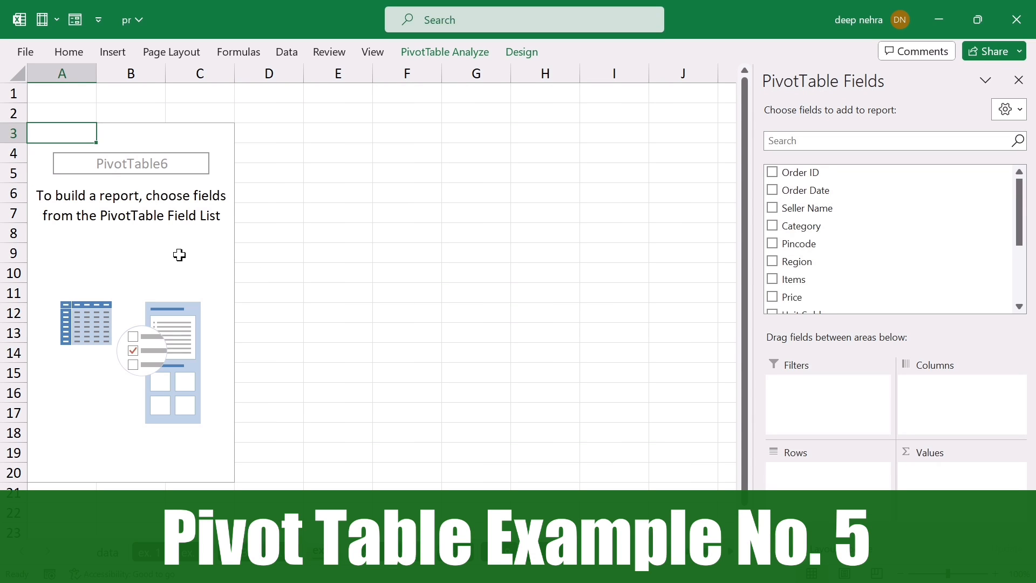
Step: In the empty PivotTable on ex. 5, nest Items under Category in the rows, sum Unit Sold and look through the report
{"action": "left_click_drag", "start_coordinate": [790, 225], "coordinate": [808, 480]}
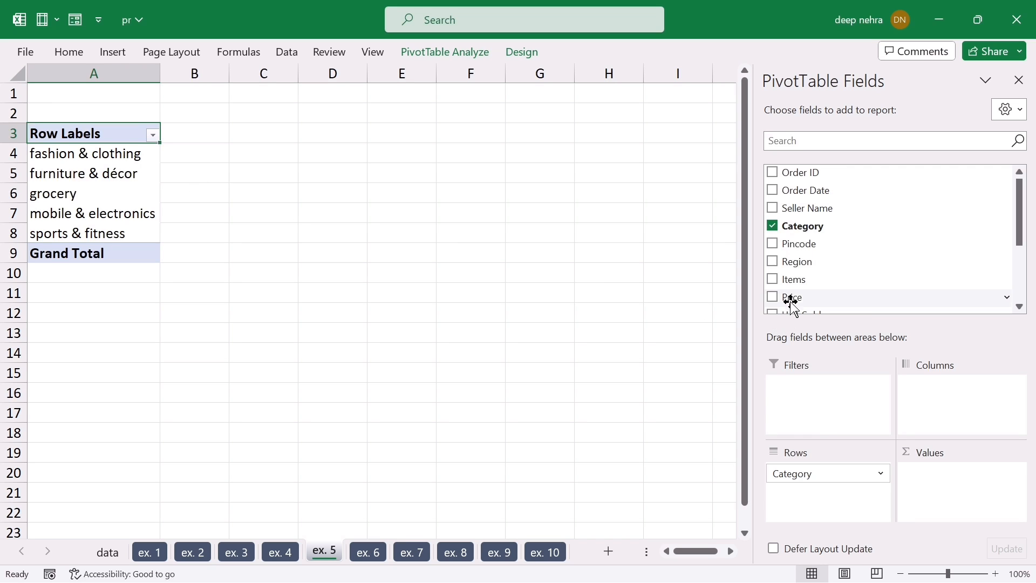
{"action": "left_click_drag", "start_coordinate": [795, 280], "coordinate": [820, 491]}
{"action": "scroll", "coordinate": [840, 273], "scroll_direction": "down", "scroll_amount": 3}
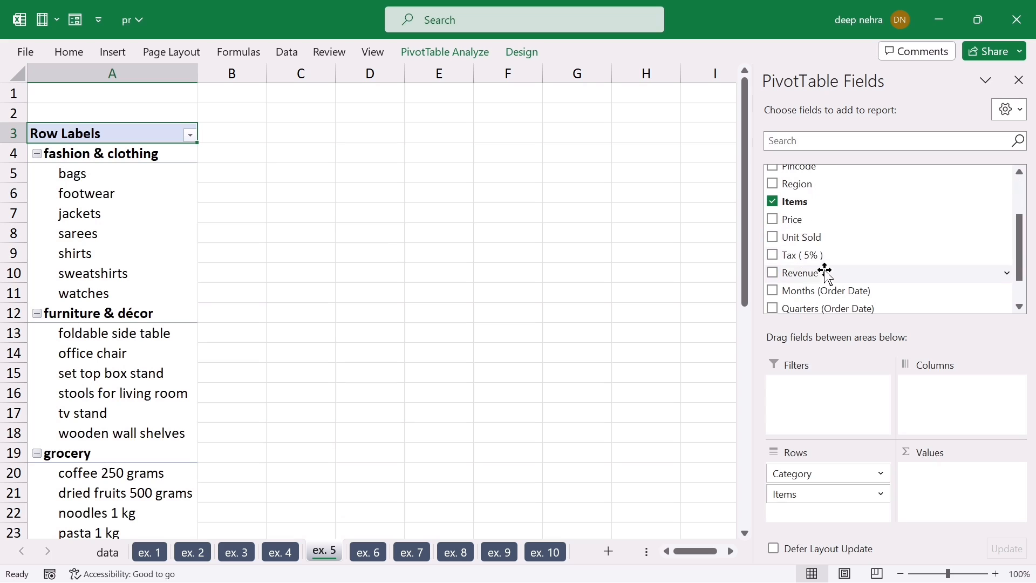
{"action": "left_click_drag", "start_coordinate": [800, 237], "coordinate": [971, 481]}
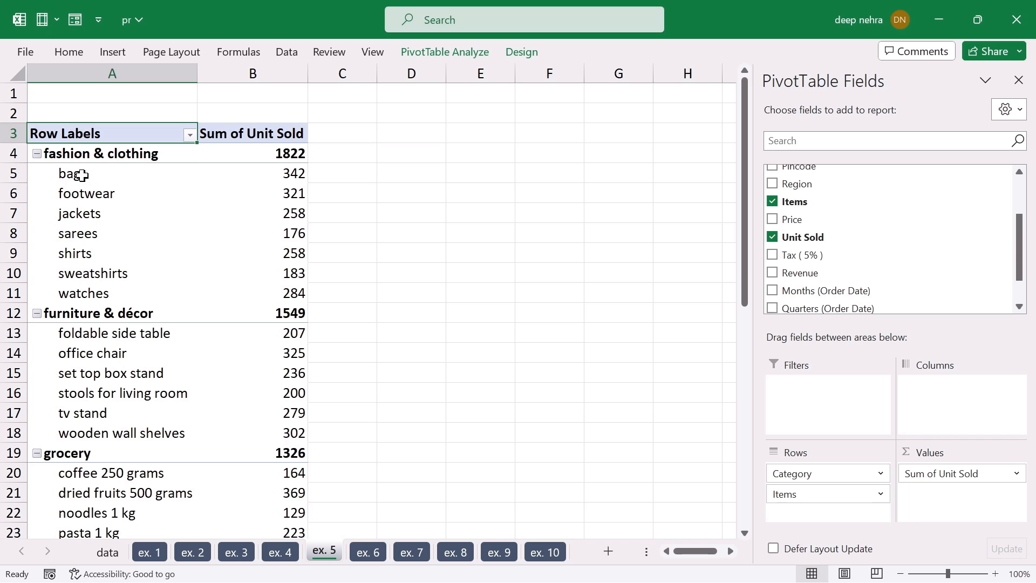
{"action": "left_click_drag", "start_coordinate": [81, 174], "coordinate": [324, 222]}
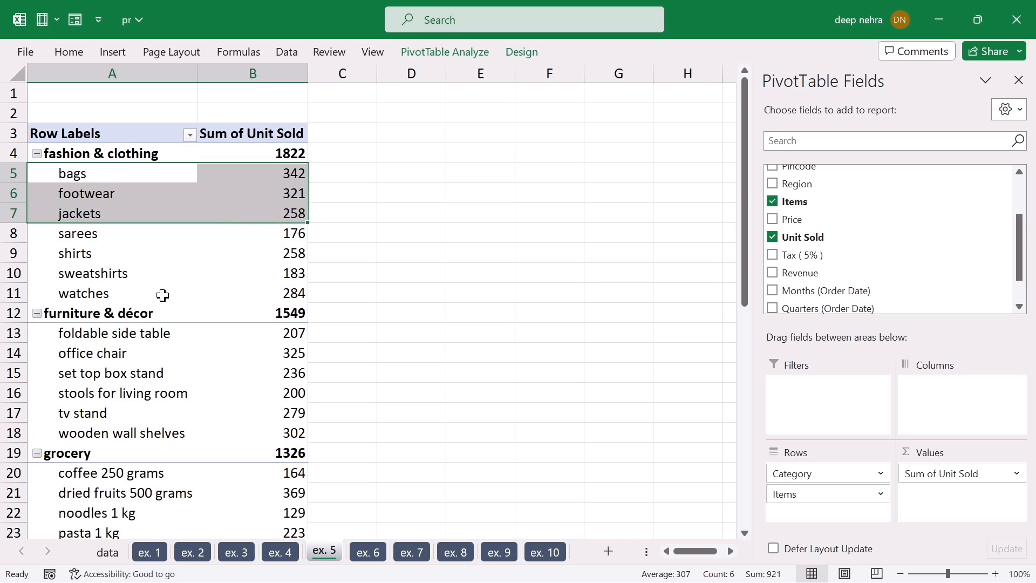
{"action": "scroll", "coordinate": [160, 302], "scroll_direction": "down", "scroll_amount": 4}
{"action": "scroll", "coordinate": [148, 414], "scroll_direction": "down", "scroll_amount": 2}
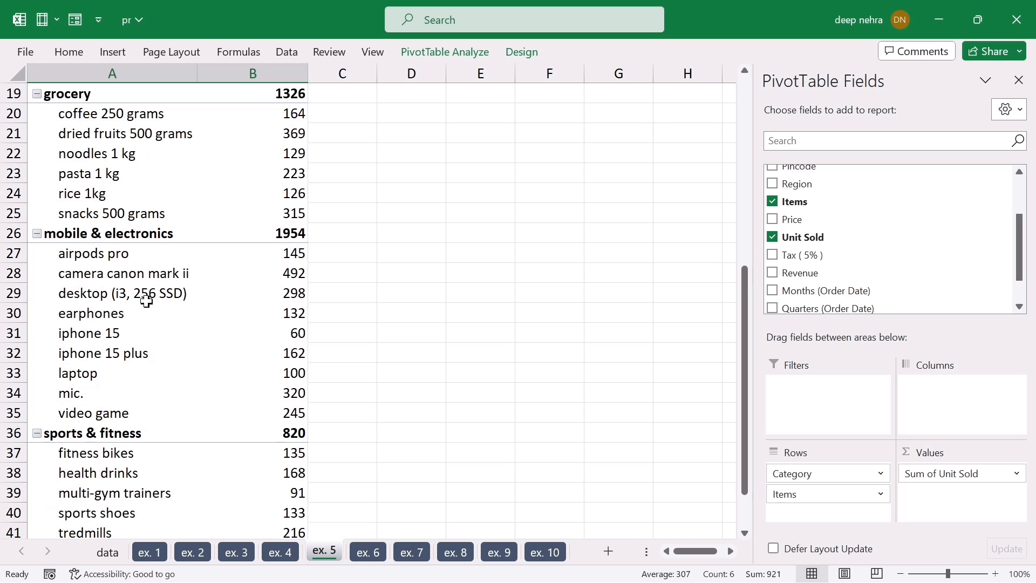
{"action": "scroll", "coordinate": [172, 362], "scroll_direction": "up", "scroll_amount": 6}
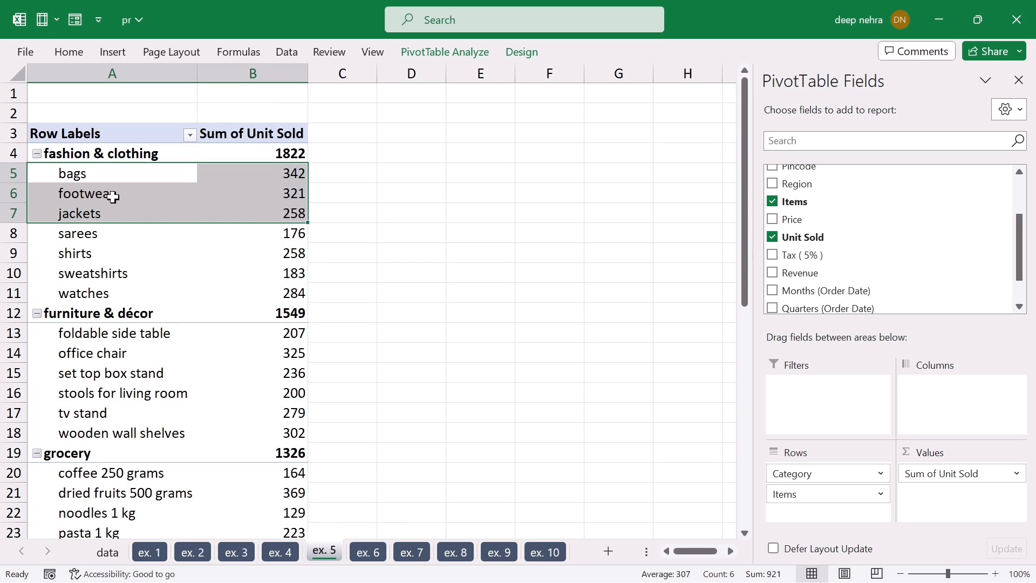
Step: Sort the items within each category of the ex. 5 PivotTable by Unit Sold from largest to smallest and review the fashion & clothing items
{"action": "left_click", "coordinate": [292, 211]}
{"action": "right_click", "coordinate": [278, 234]}
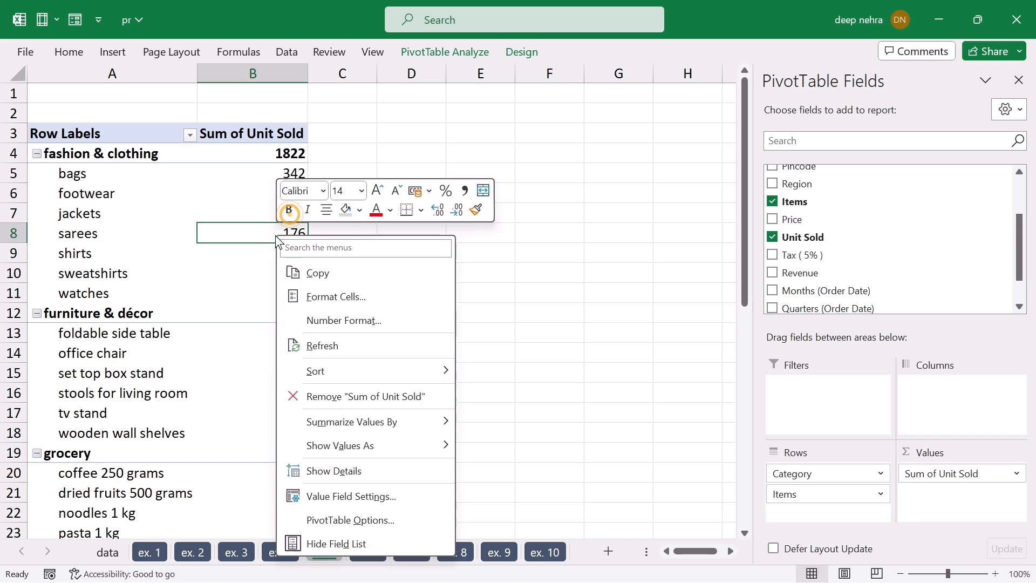
{"action": "mouse_move", "coordinate": [346, 372]}
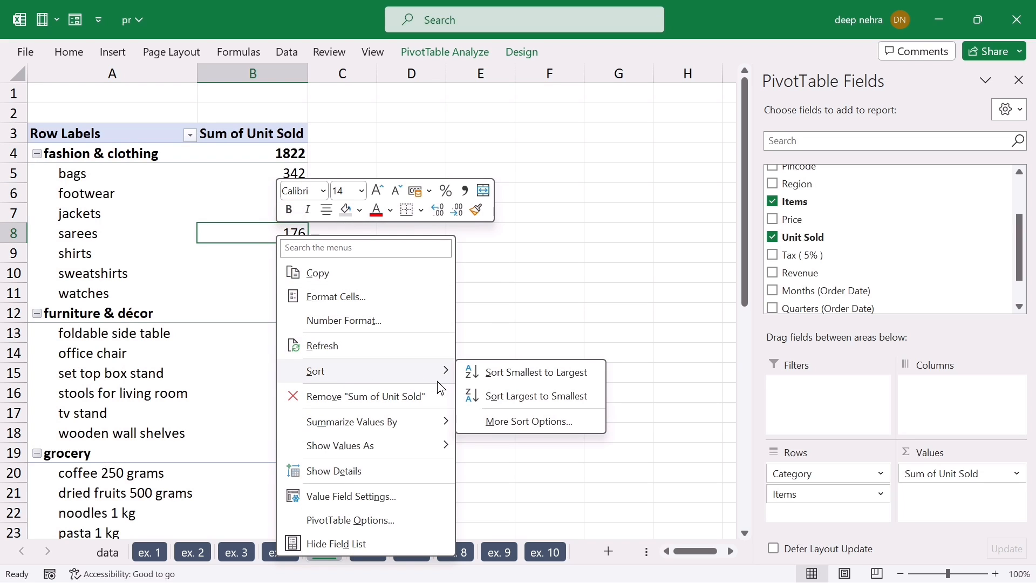
{"action": "left_click", "coordinate": [498, 400]}
{"action": "left_click_drag", "start_coordinate": [73, 174], "coordinate": [227, 216]}
{"action": "left_click_drag", "start_coordinate": [76, 233], "coordinate": [236, 287]}
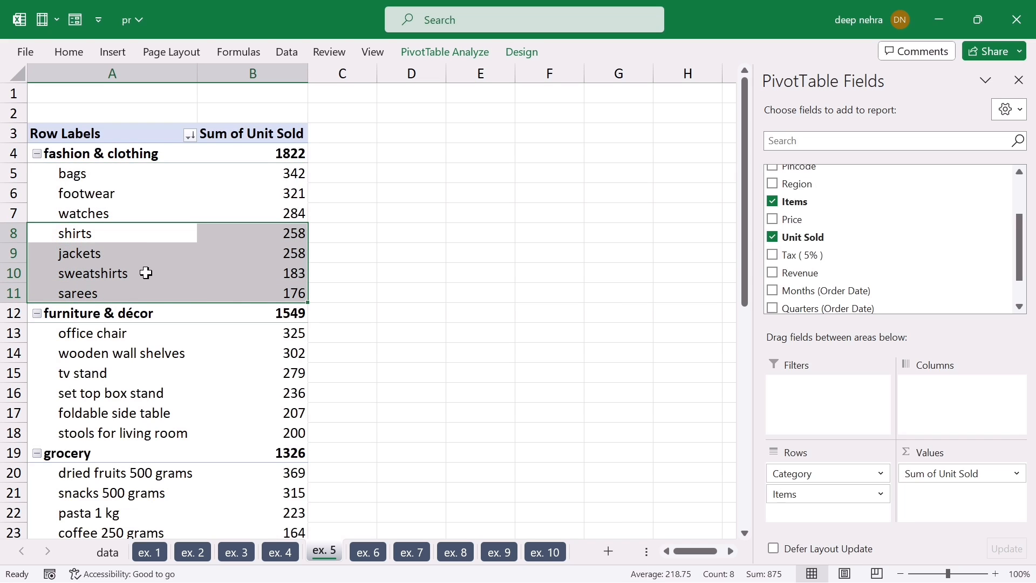
Step: Filter the Items field in the ex. 5 PivotTable to the Top 3 items by Sum of Unit Sold and review the filtered items
{"action": "left_click", "coordinate": [82, 205]}
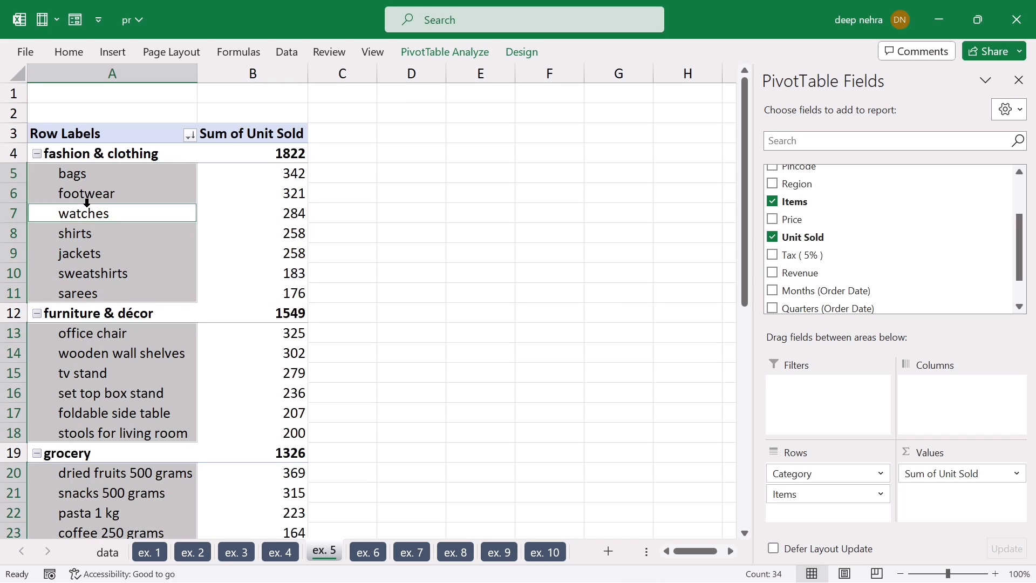
{"action": "left_click", "coordinate": [80, 206]}
{"action": "left_click", "coordinate": [81, 214]}
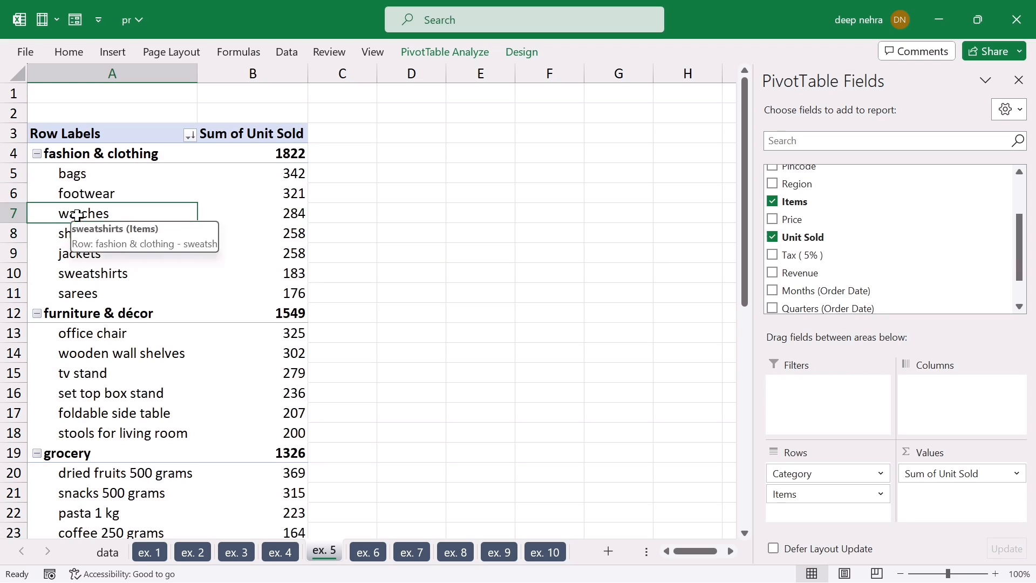
{"action": "right_click", "coordinate": [83, 216]}
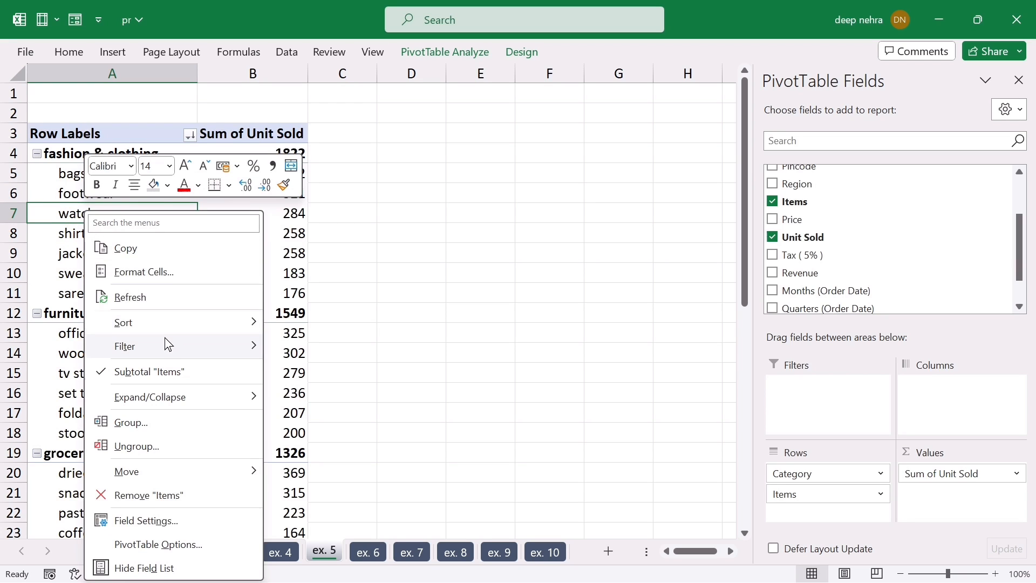
{"action": "mouse_move", "coordinate": [168, 346]}
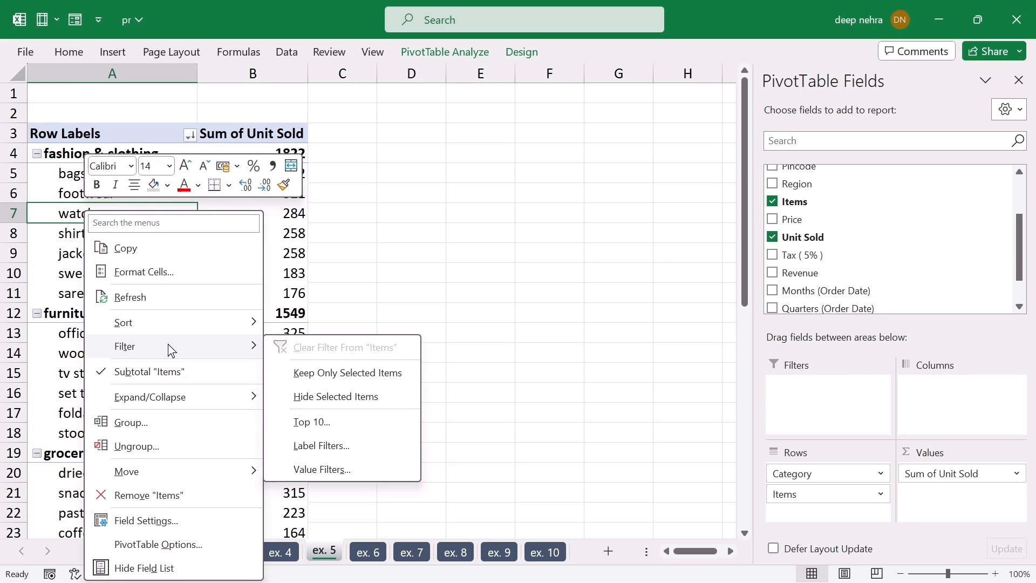
{"action": "left_click", "coordinate": [301, 421]}
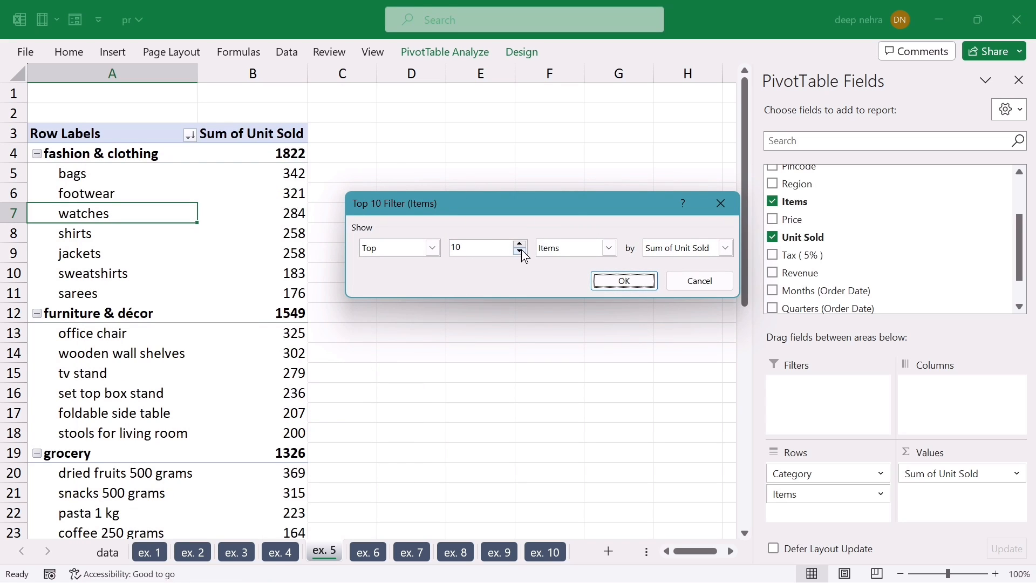
{"action": "left_click", "coordinate": [520, 251]}
{"action": "left_click", "coordinate": [519, 251]}
{"action": "left_click", "coordinate": [520, 251]}
{"action": "left_click", "coordinate": [519, 244]}
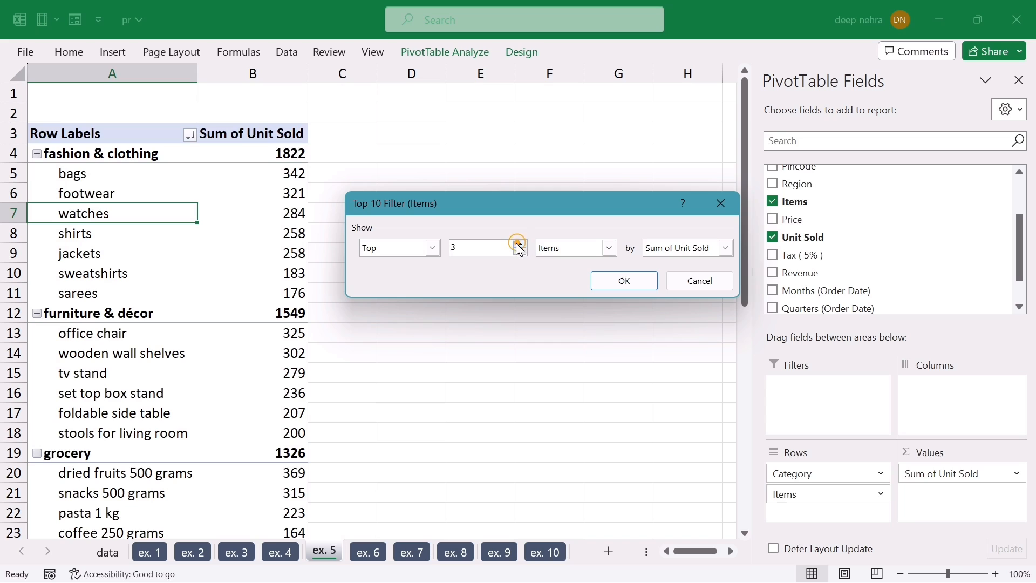
{"action": "left_click", "coordinate": [433, 248]}
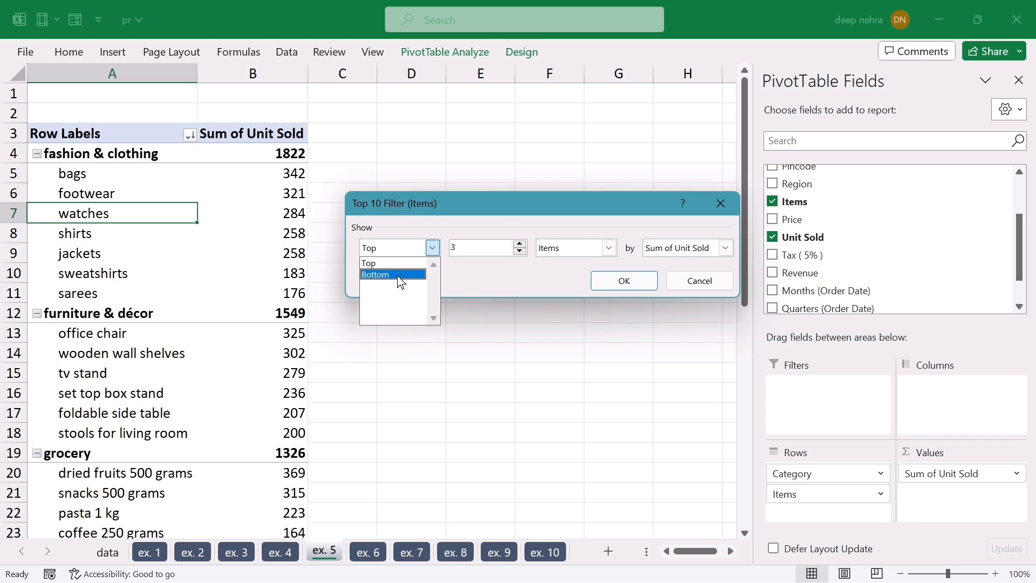
{"action": "left_click", "coordinate": [387, 264]}
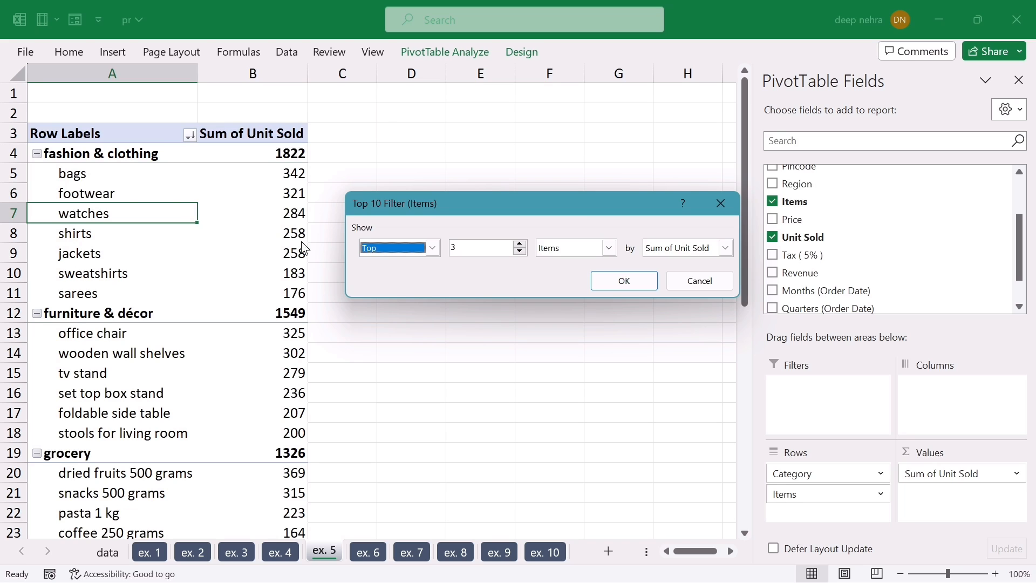
{"action": "left_click", "coordinate": [432, 247]}
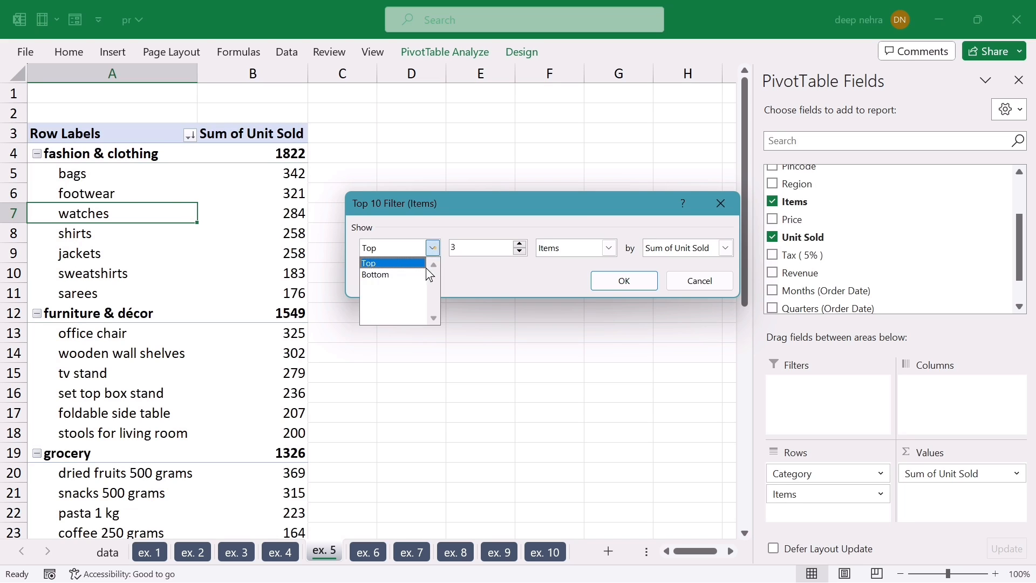
{"action": "left_click", "coordinate": [394, 261]}
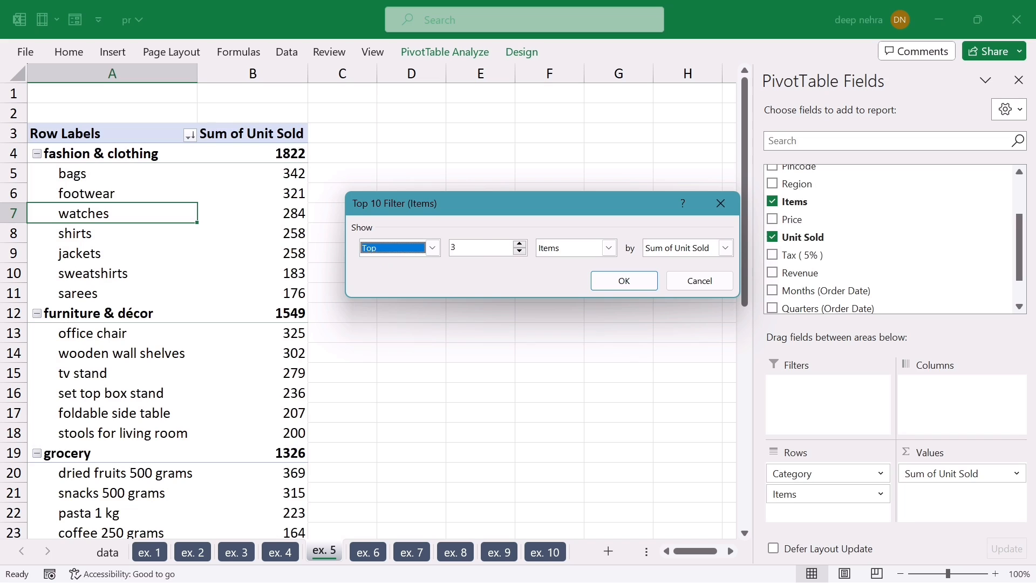
{"action": "left_click", "coordinate": [477, 248]}
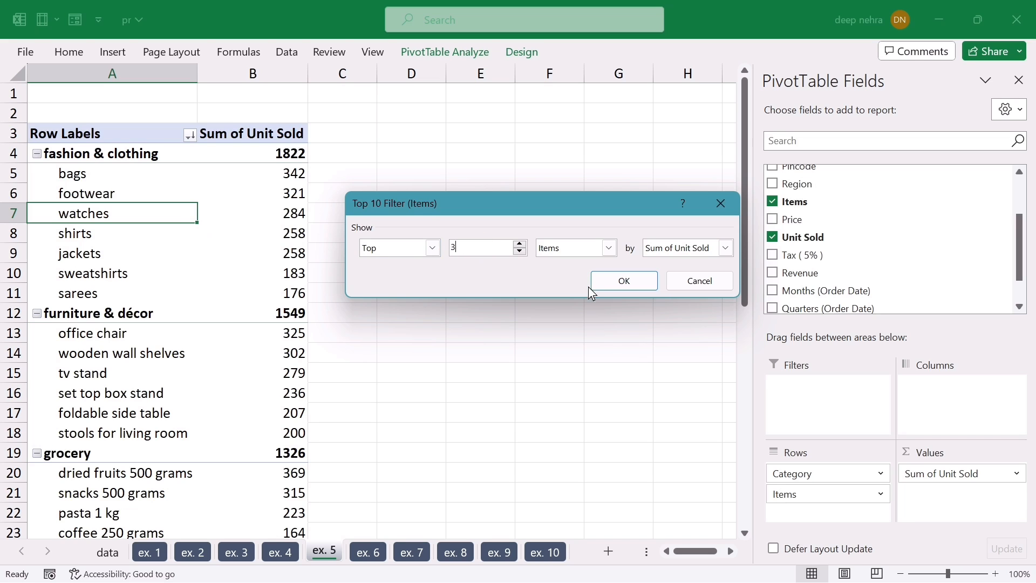
{"action": "left_click", "coordinate": [631, 281]}
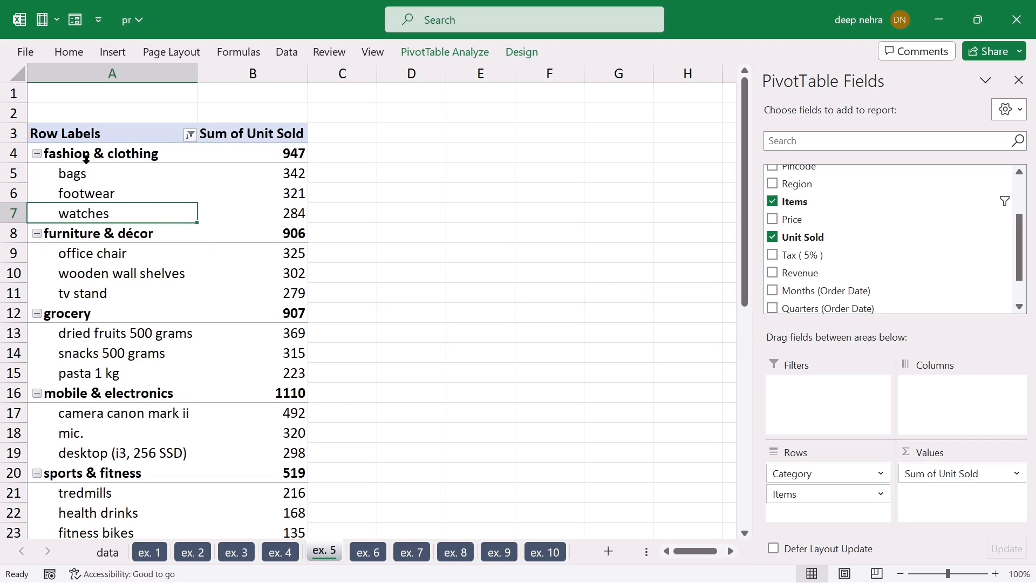
{"action": "left_click_drag", "start_coordinate": [83, 175], "coordinate": [239, 213]}
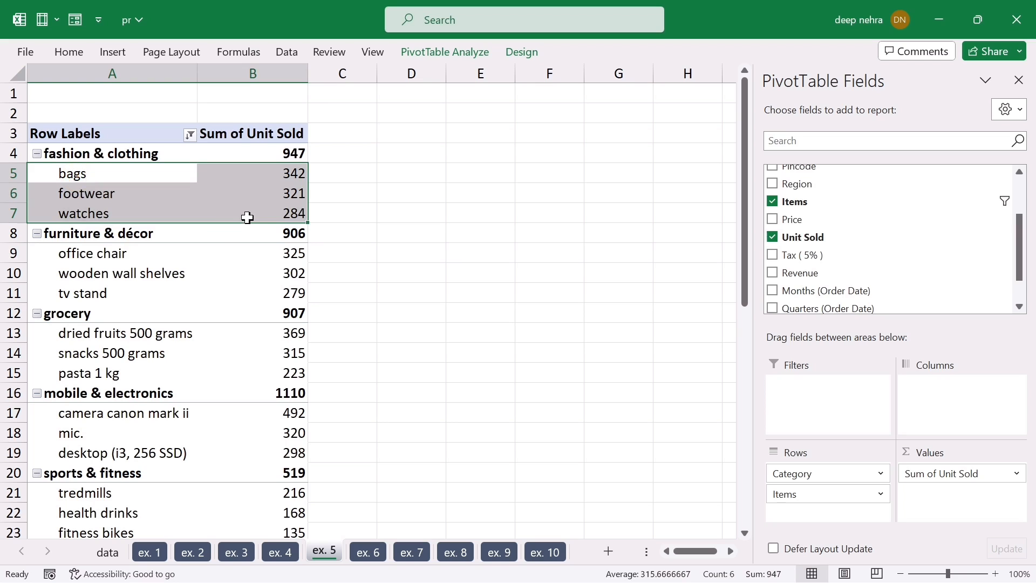
{"action": "left_click_drag", "start_coordinate": [96, 255], "coordinate": [247, 300]}
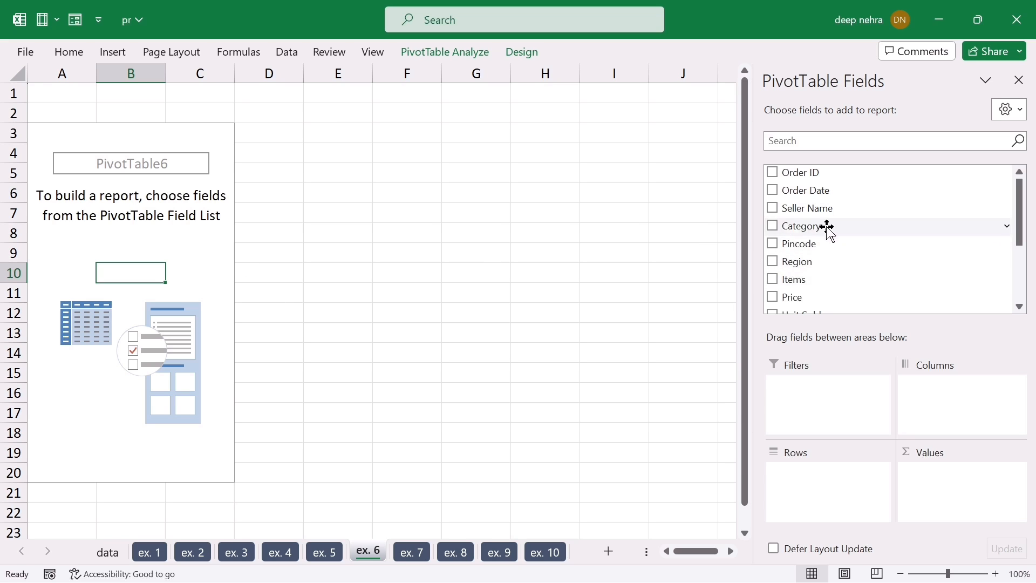
Step: In the empty PivotTable on ex. 6, nest Region, Category and Items in the rows and sum Unit Sold
{"action": "left_click_drag", "start_coordinate": [789, 262], "coordinate": [805, 474]}
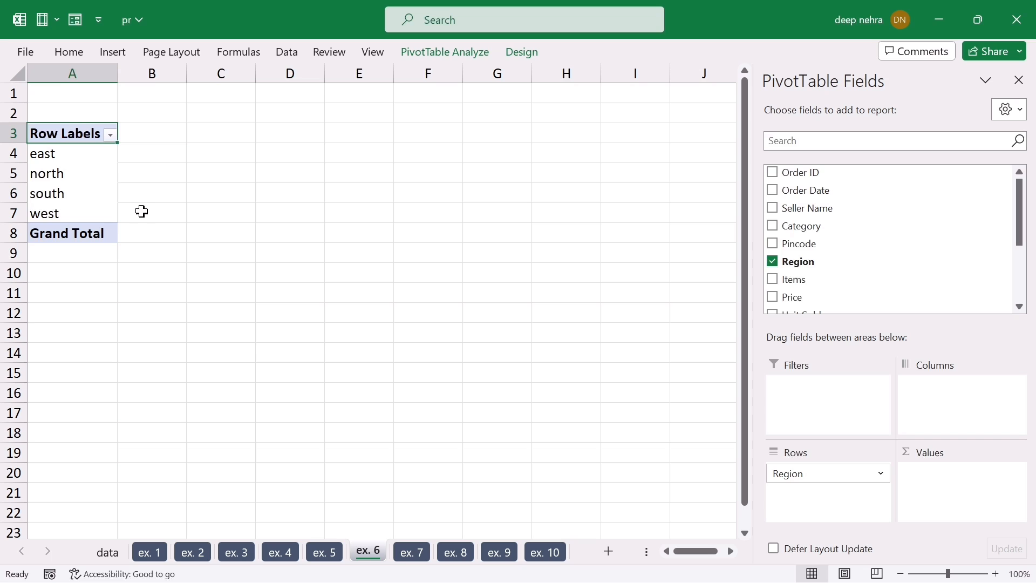
{"action": "left_click_drag", "start_coordinate": [811, 227], "coordinate": [815, 497]}
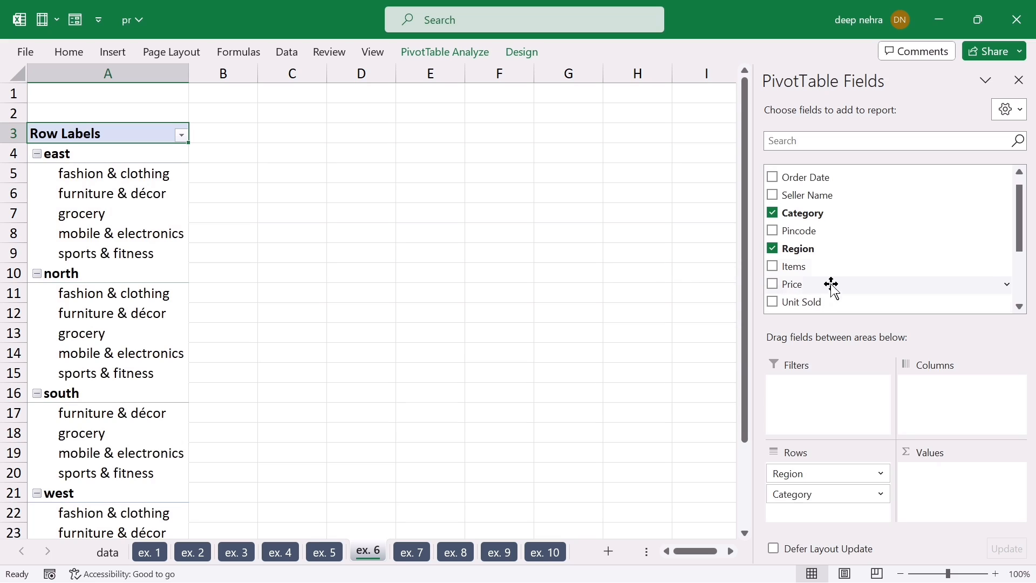
{"action": "left_click_drag", "start_coordinate": [799, 269], "coordinate": [814, 515]}
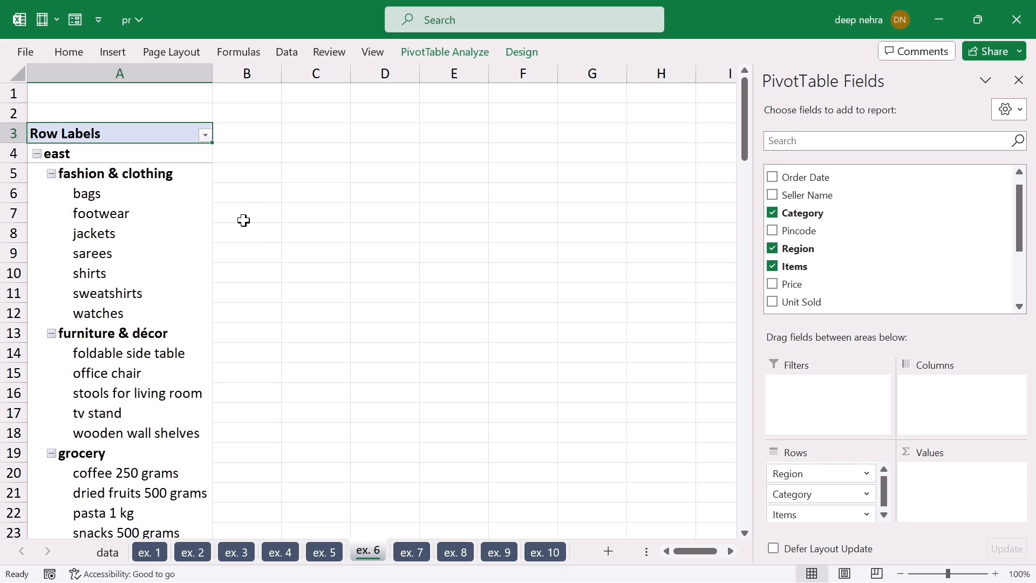
{"action": "left_click_drag", "start_coordinate": [791, 302], "coordinate": [937, 483]}
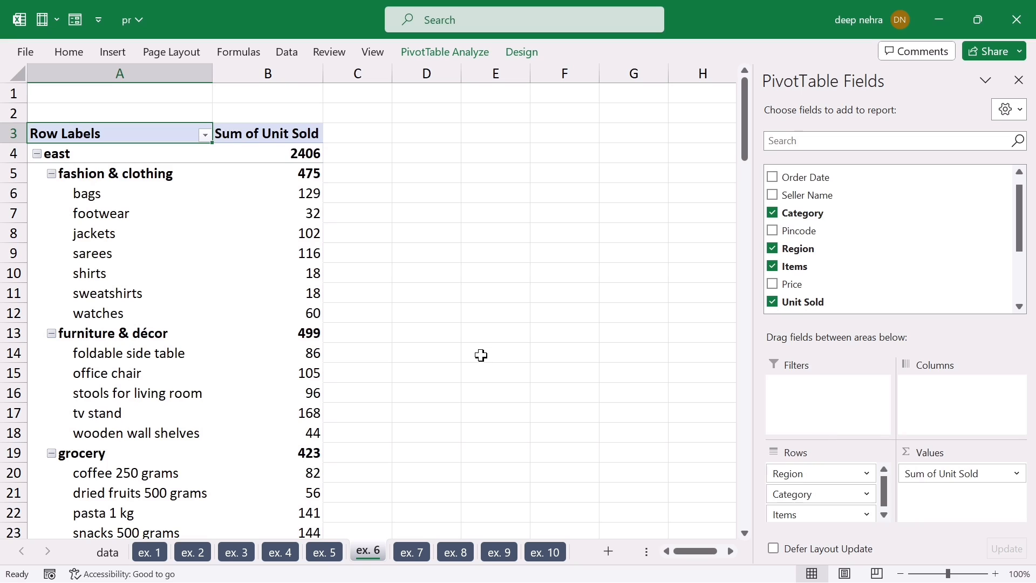
Step: Collapse the fashion & clothing, furniture & décor, grocery, mobile & electronics and sports & fitness groups in the ex. 6 PivotTable
{"action": "mouse_move", "coordinate": [304, 288]}
{"action": "left_click", "coordinate": [51, 174]}
{"action": "left_click", "coordinate": [50, 193]}
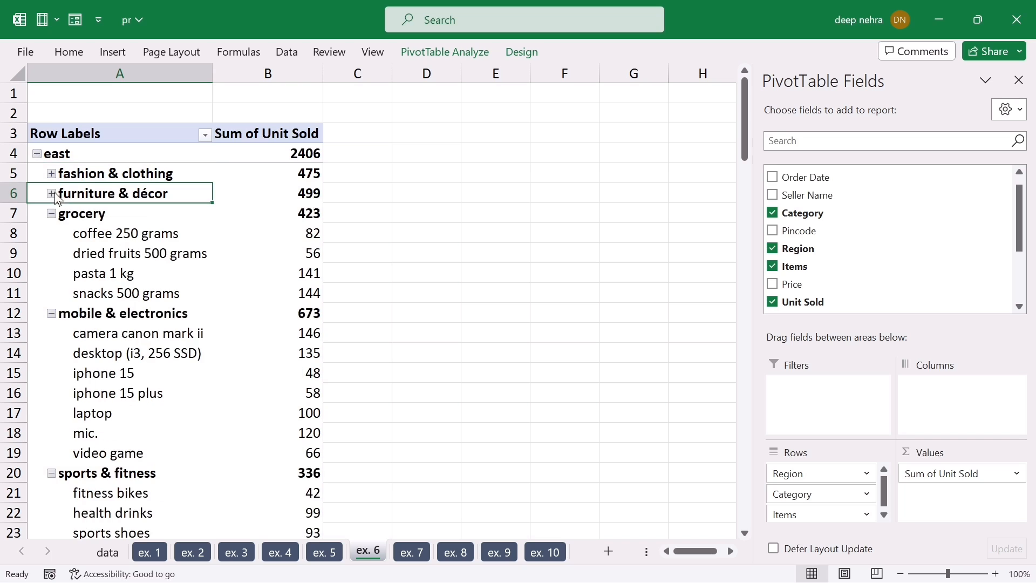
{"action": "left_click", "coordinate": [50, 213]}
{"action": "left_click", "coordinate": [50, 233]}
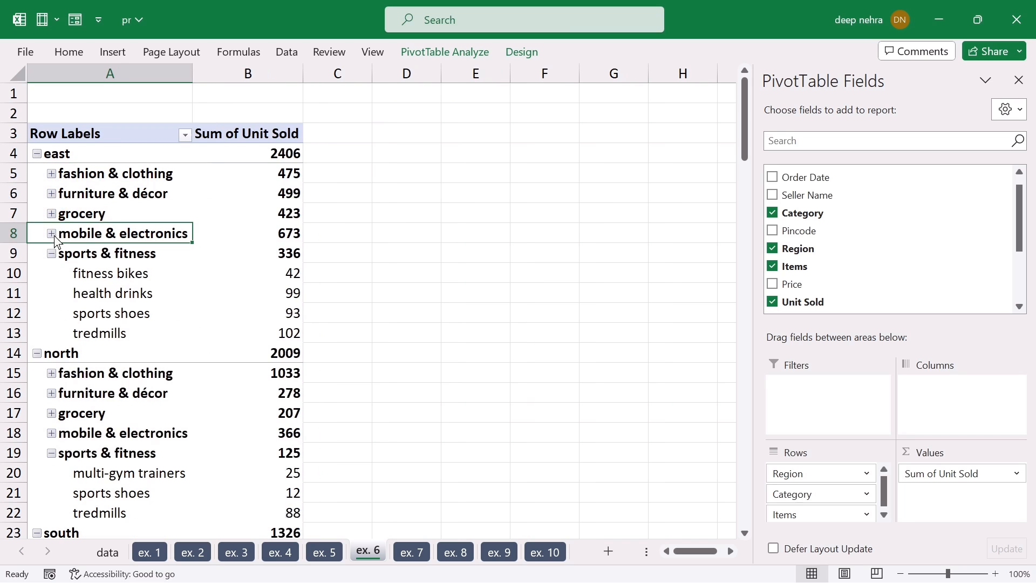
{"action": "left_click", "coordinate": [51, 253]}
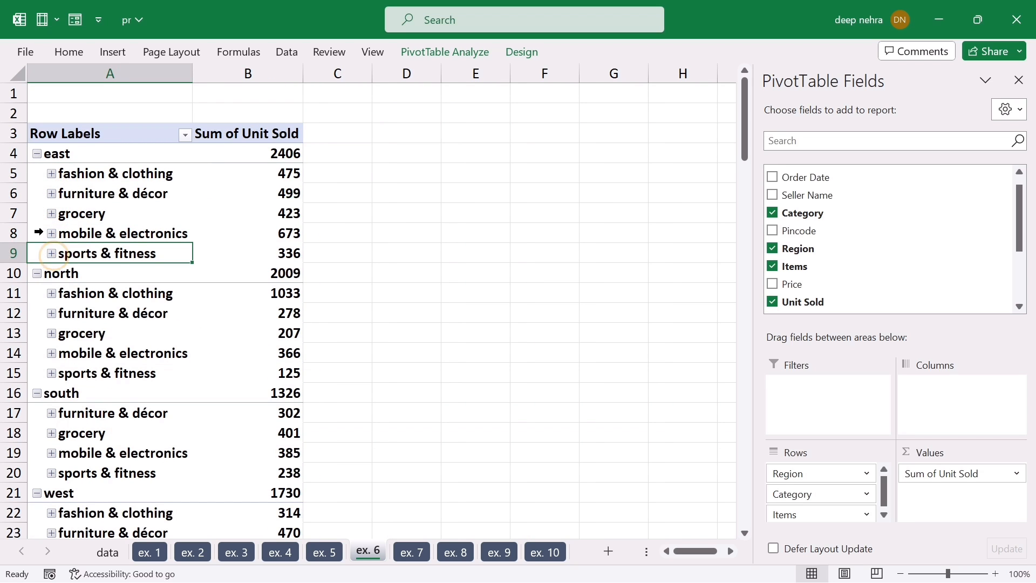
Step: Collapse the east, north, south and west regions in the ex. 6 PivotTable and check the sheet in print preview
{"action": "left_click", "coordinate": [37, 153]}
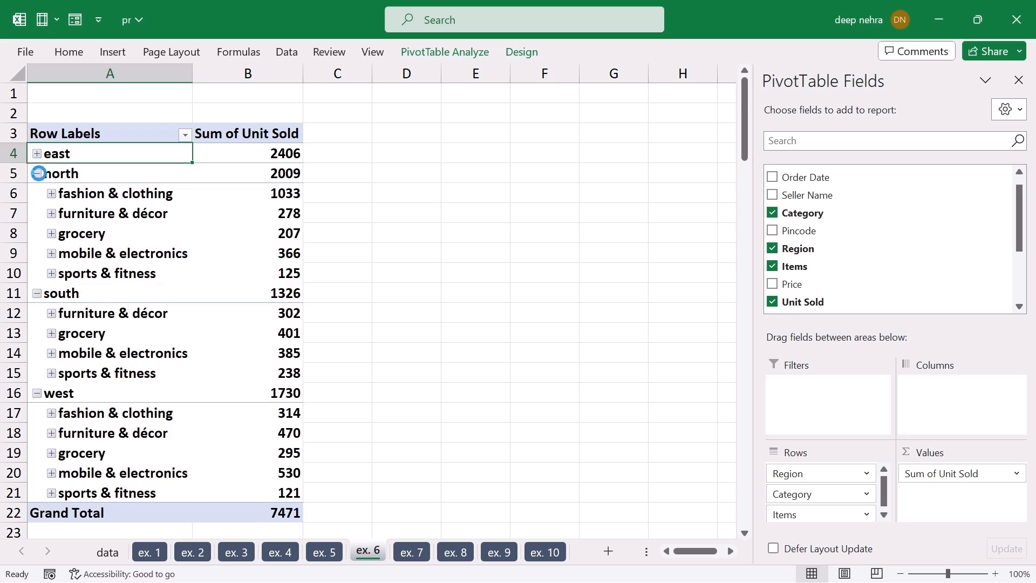
{"action": "left_click", "coordinate": [37, 173]}
{"action": "left_click", "coordinate": [37, 193]}
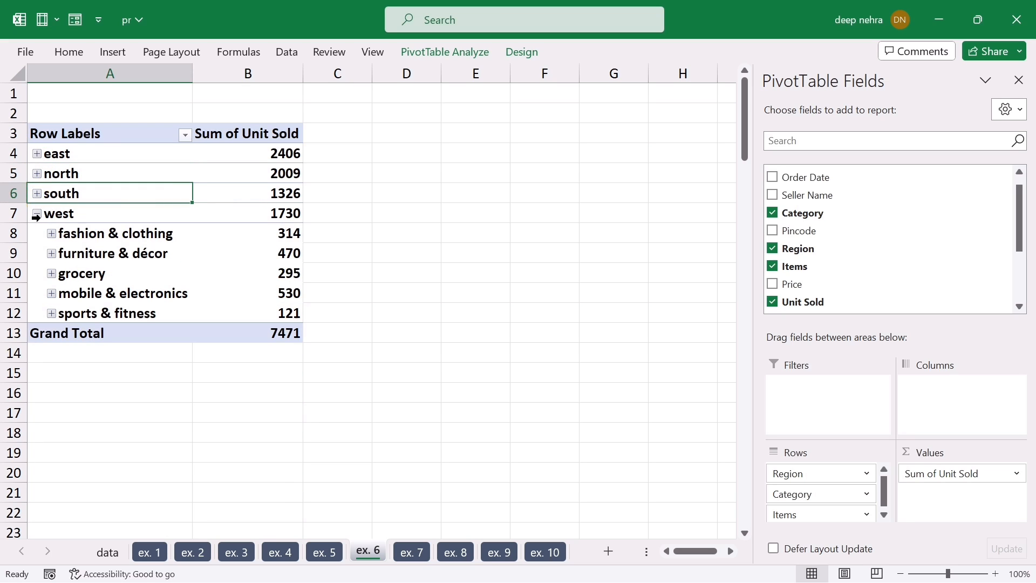
{"action": "left_click", "coordinate": [37, 213]}
{"action": "left_click", "coordinate": [370, 278]}
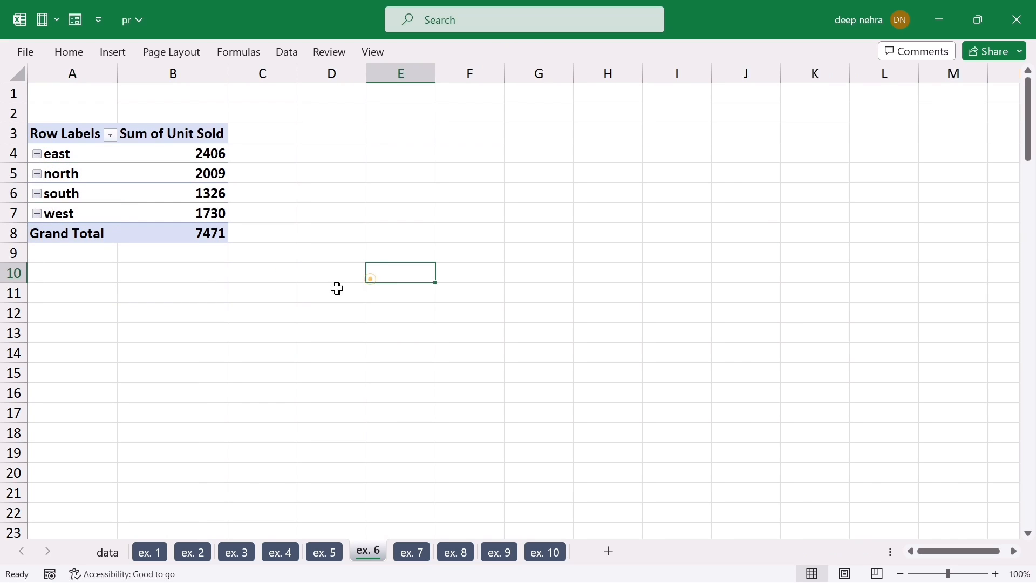
{"action": "key", "text": "ctrl+p"}
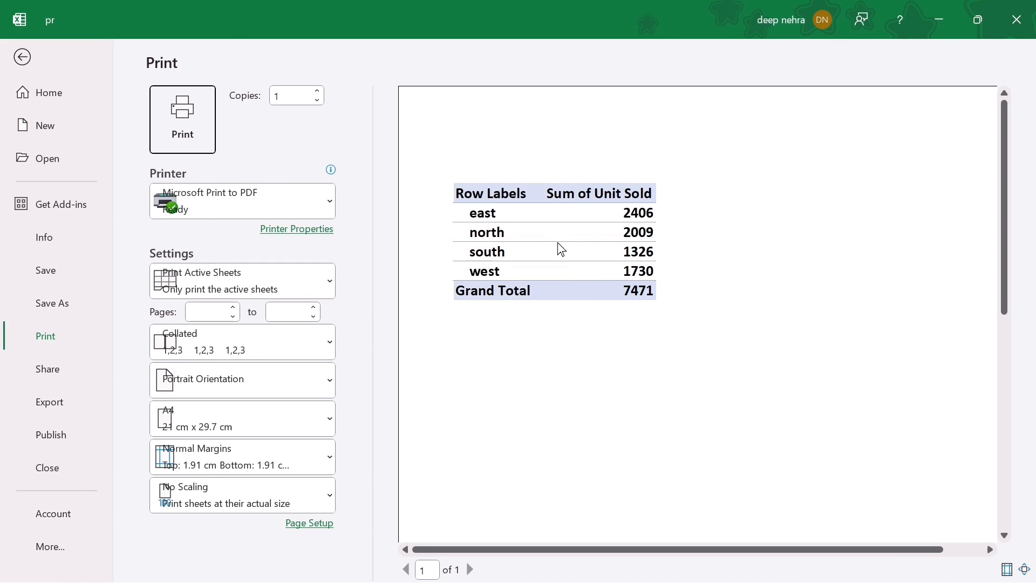
{"action": "key", "text": "Escape"}
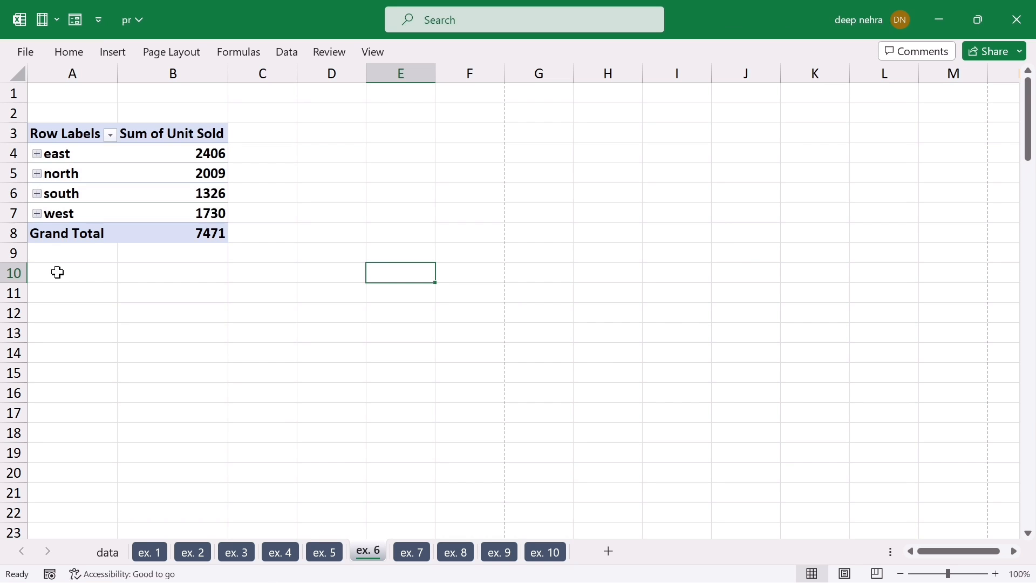
Step: Expand the north region and its furniture & décor category, and check the ex. 6 sheet in print preview
{"action": "left_click", "coordinate": [37, 173]}
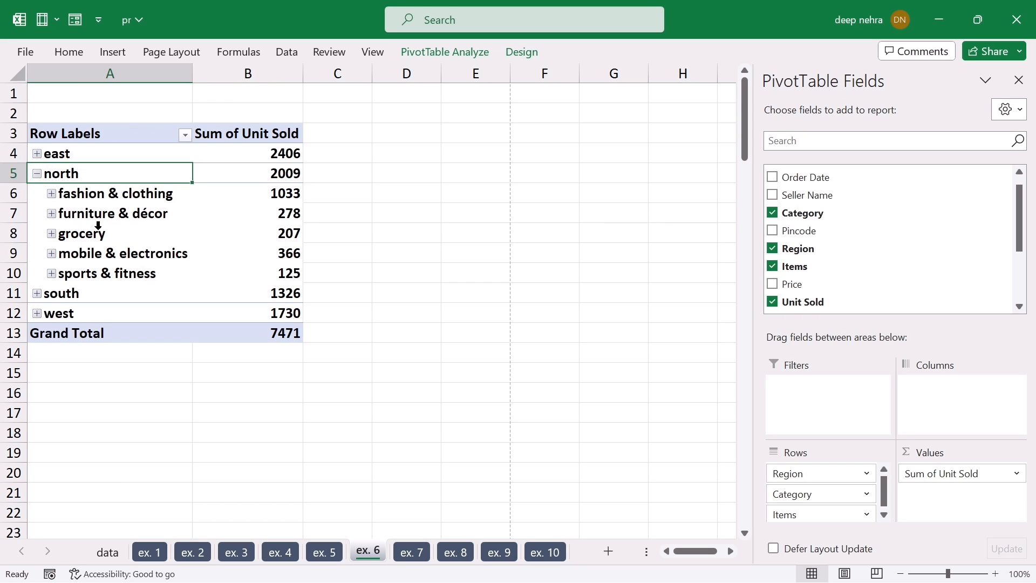
{"action": "left_click", "coordinate": [52, 214]}
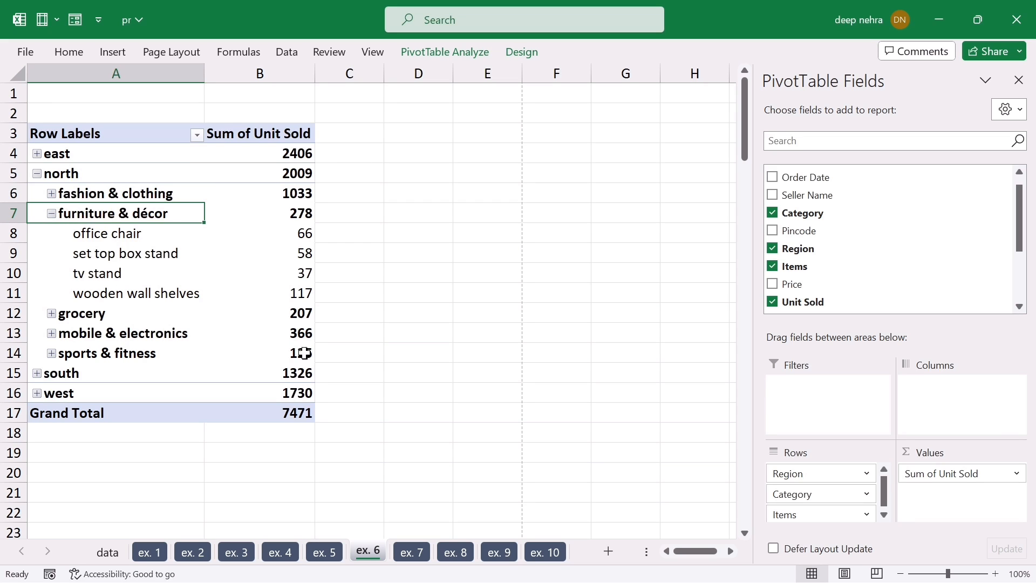
{"action": "left_click", "coordinate": [402, 388]}
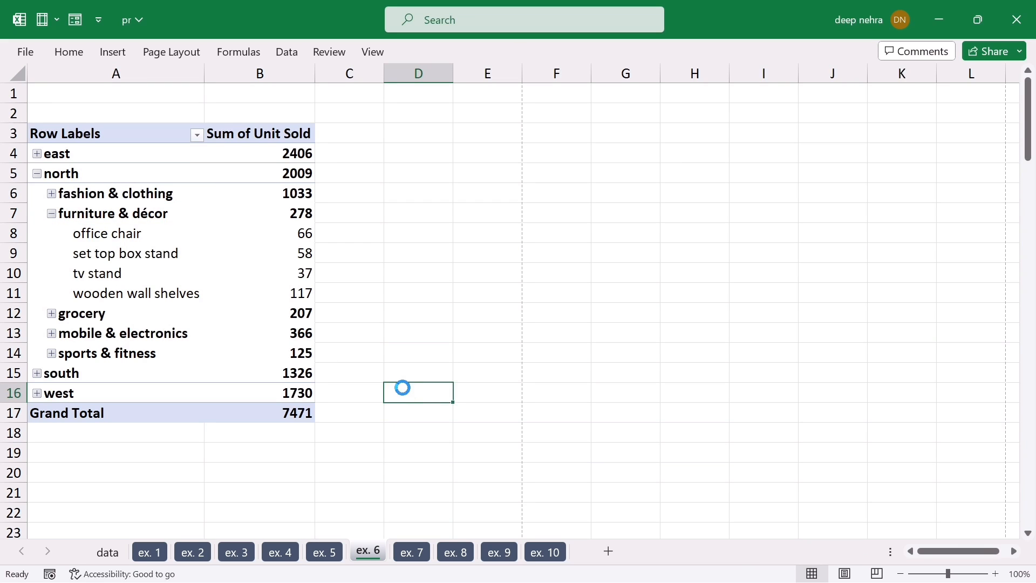
{"action": "key", "text": "ctrl+p"}
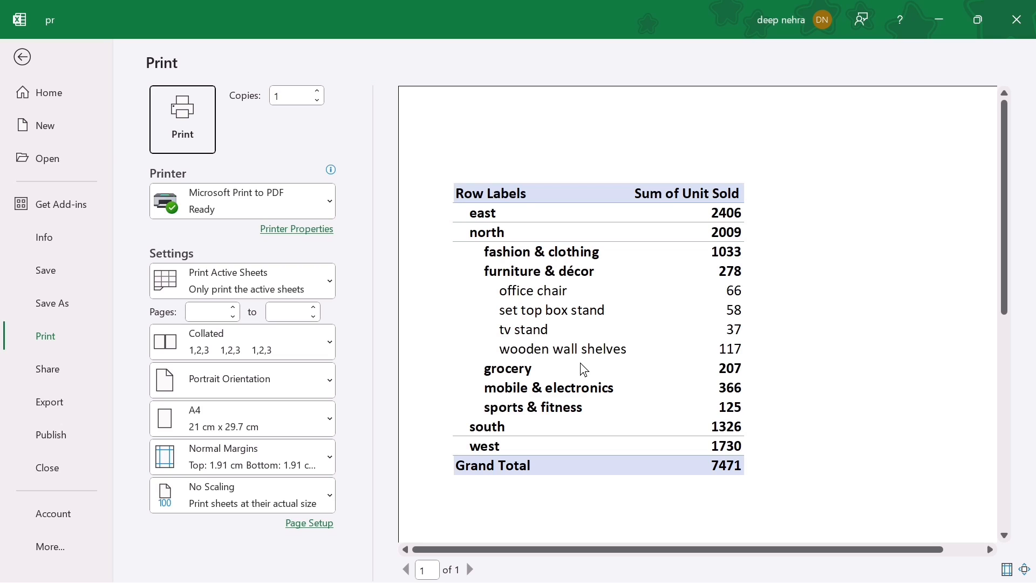
{"action": "key", "text": "Escape"}
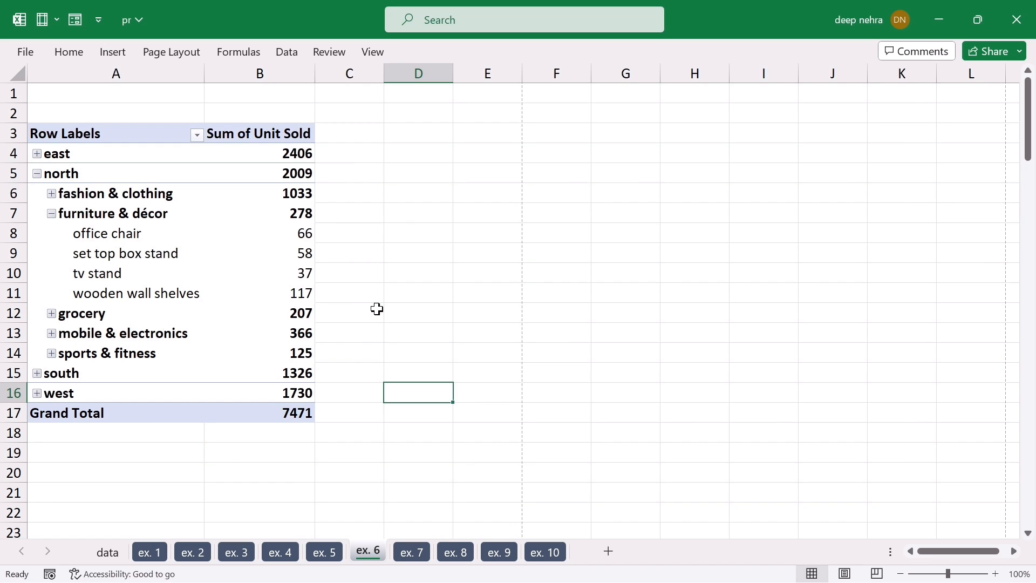
{"action": "left_click", "coordinate": [377, 309]}
{"action": "left_click", "coordinate": [266, 294]}
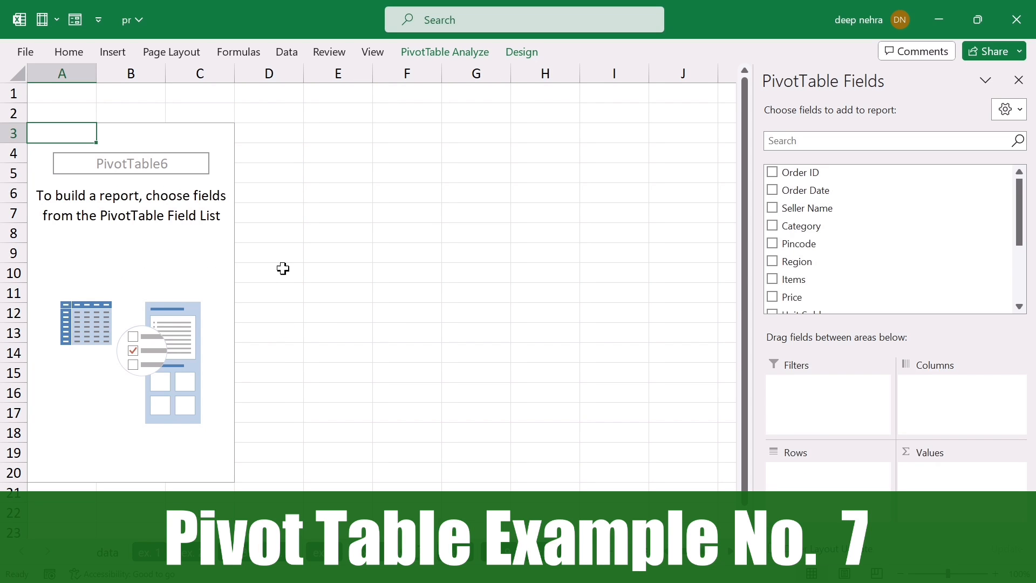
Step: In the empty PivotTable on ex. 7, put Items in the rows, sum Unit Sold and look through the item list
{"action": "left_click_drag", "start_coordinate": [798, 279], "coordinate": [825, 491]}
{"action": "scroll", "coordinate": [818, 270], "scroll_direction": "down", "scroll_amount": 1}
{"action": "left_click_drag", "start_coordinate": [802, 276], "coordinate": [928, 481]}
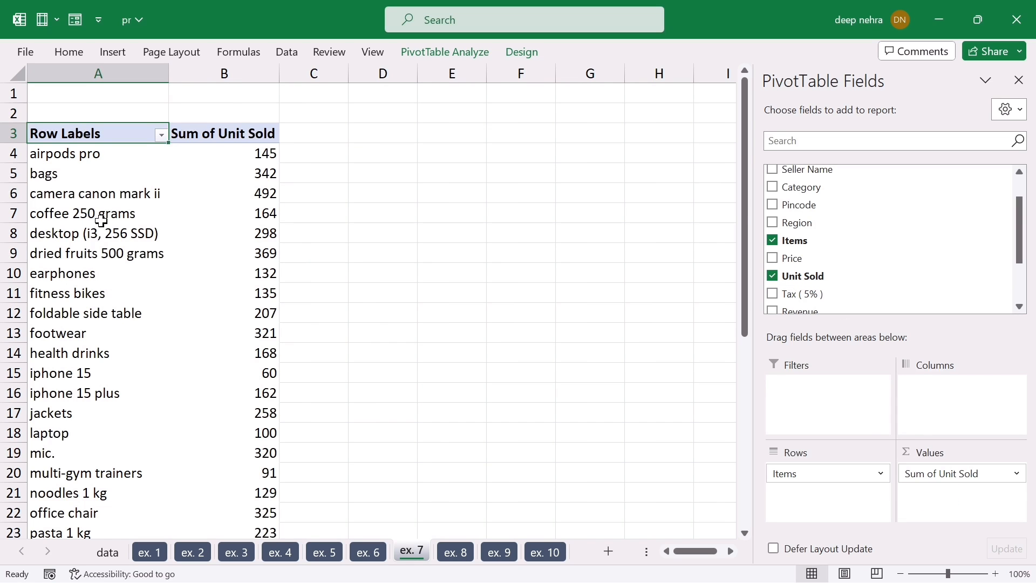
{"action": "scroll", "coordinate": [83, 247], "scroll_direction": "down", "scroll_amount": 6}
{"action": "scroll", "coordinate": [259, 372], "scroll_direction": "up", "scroll_amount": 1}
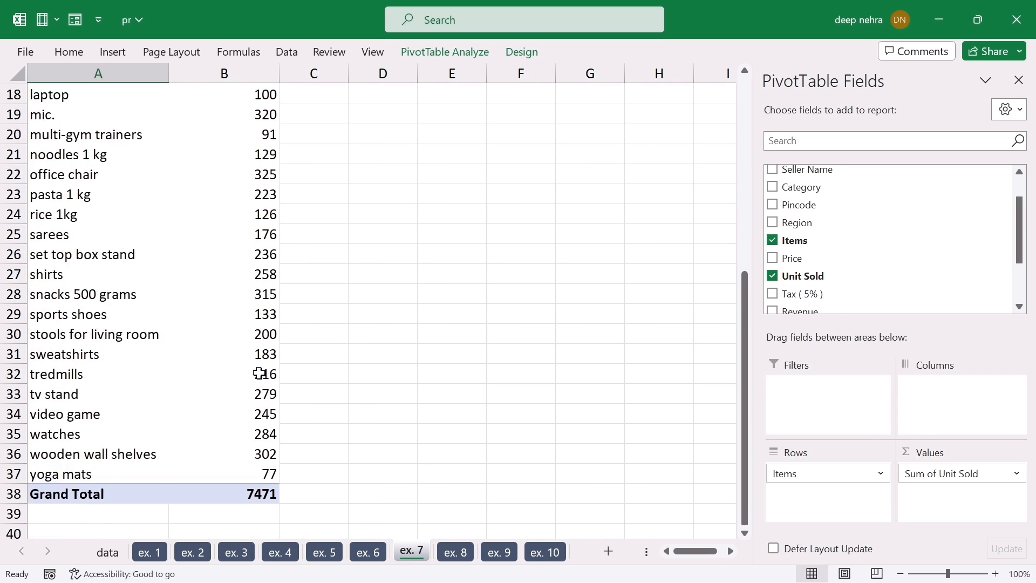
{"action": "scroll", "coordinate": [260, 373], "scroll_direction": "up", "scroll_amount": 6}
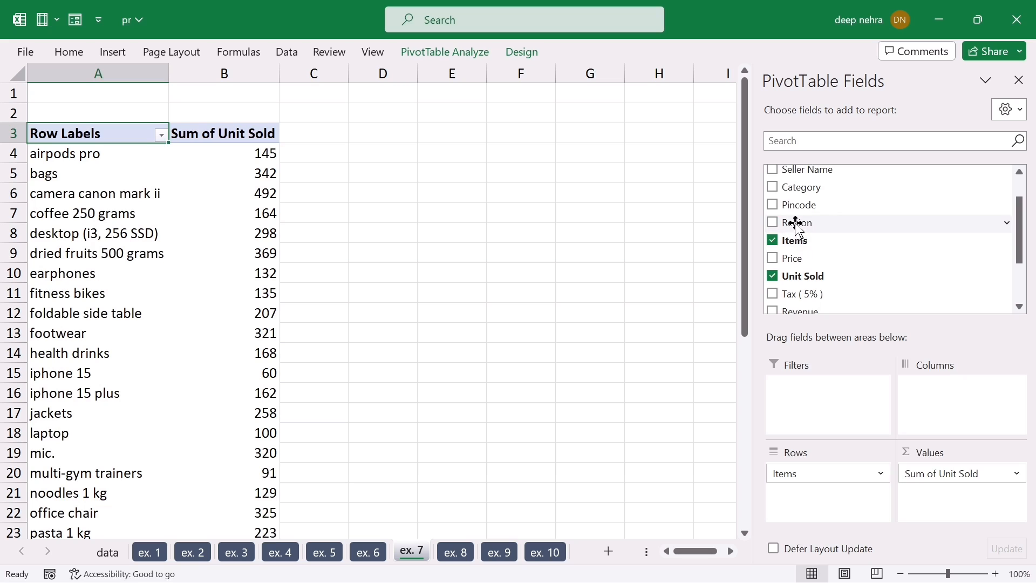
Step: Add Region as a report filter to the ex. 7 PivotTable and filter the report to east
{"action": "left_click_drag", "start_coordinate": [796, 222], "coordinate": [826, 398]}
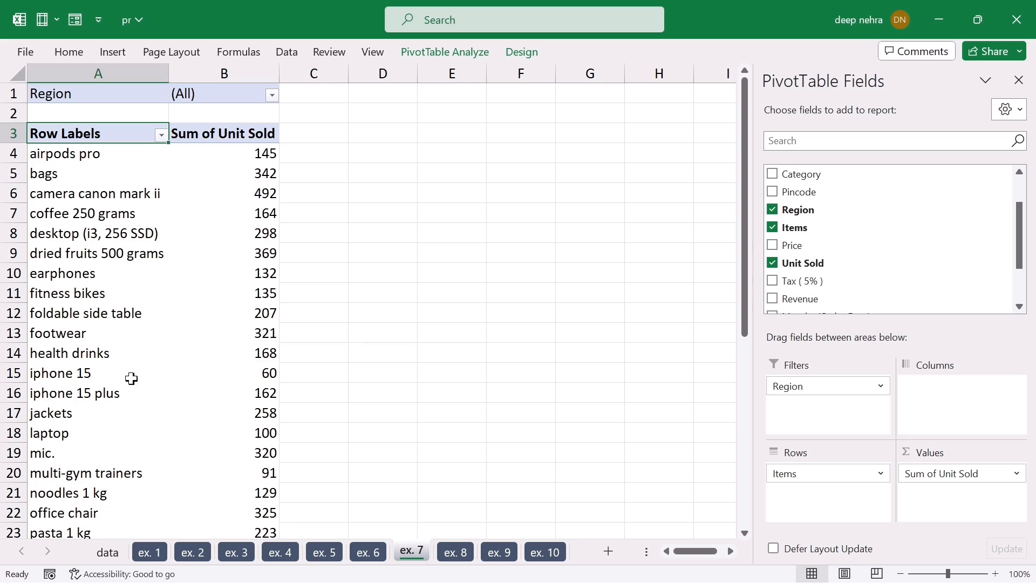
{"action": "mouse_move", "coordinate": [236, 164]}
{"action": "left_click", "coordinate": [271, 96]}
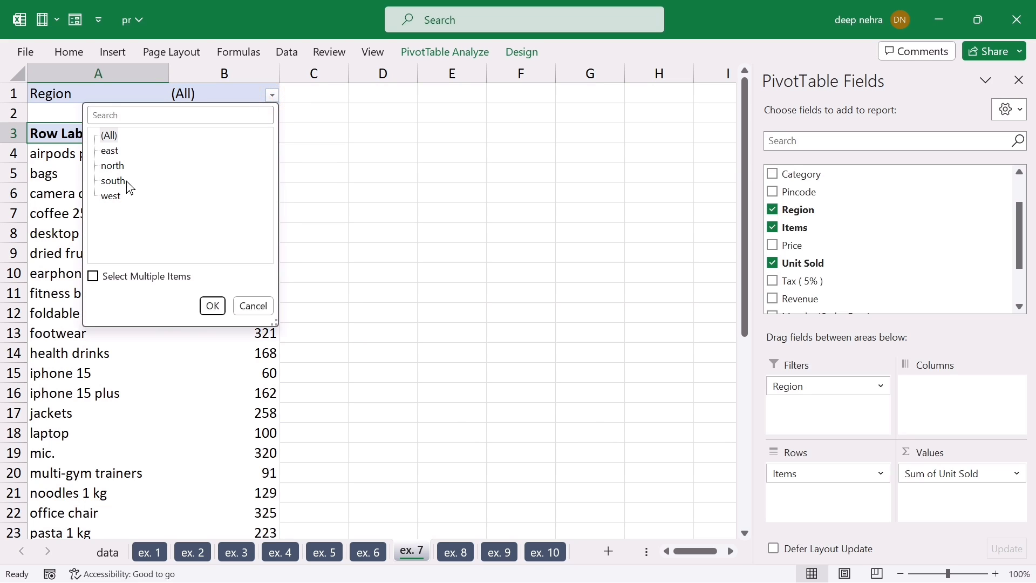
{"action": "left_click", "coordinate": [110, 150]}
{"action": "left_click", "coordinate": [111, 151]}
{"action": "left_click", "coordinate": [210, 305]}
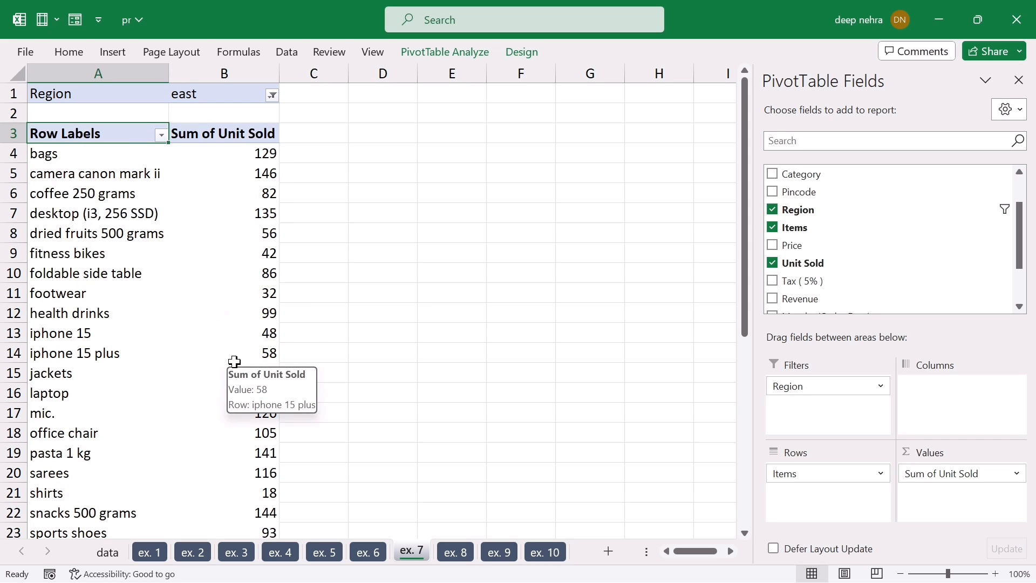
Step: Switch the Region report filter to south and look through the filtered items
{"action": "left_click", "coordinate": [271, 98]}
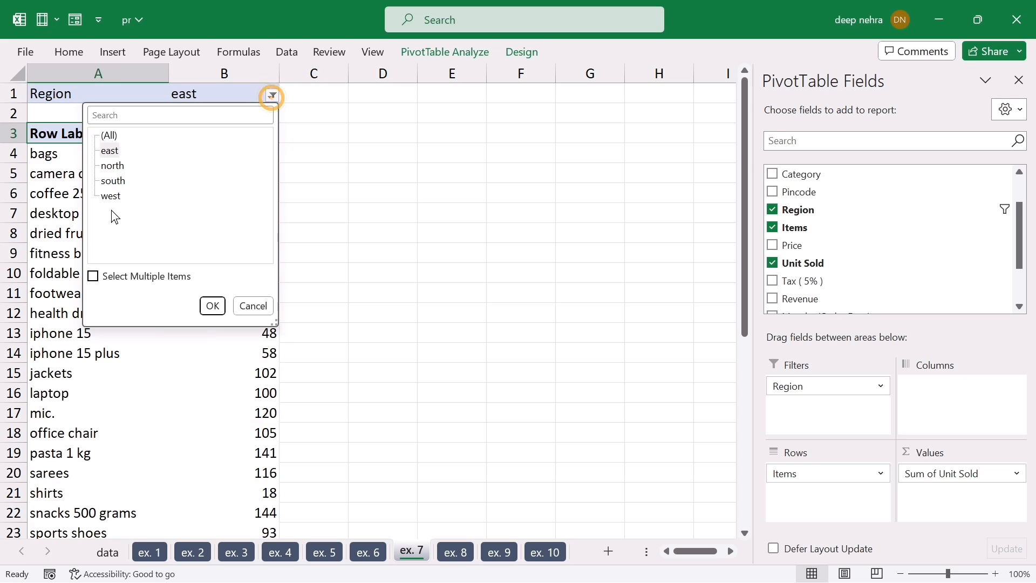
{"action": "left_click", "coordinate": [111, 181]}
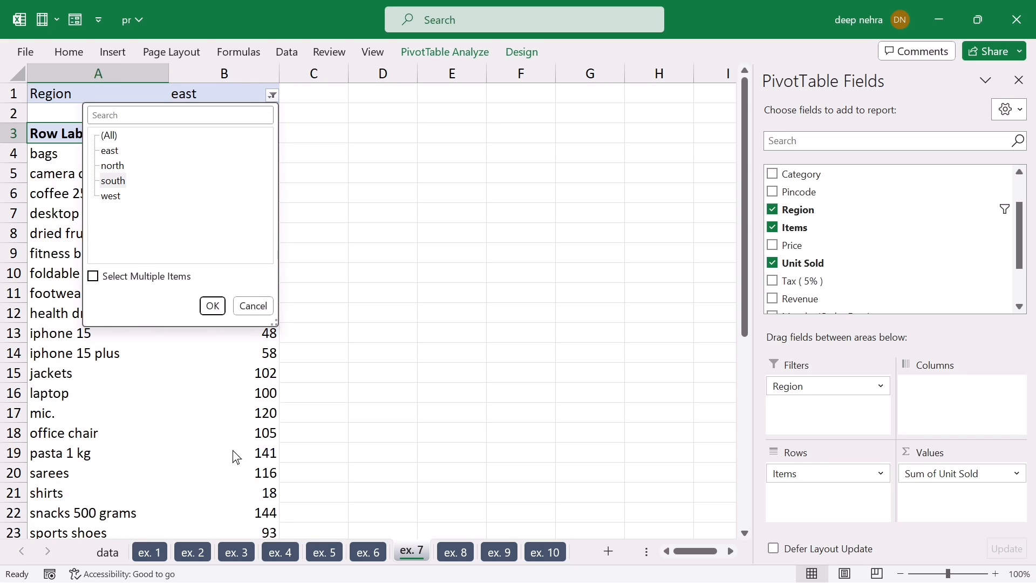
{"action": "left_click", "coordinate": [210, 305]}
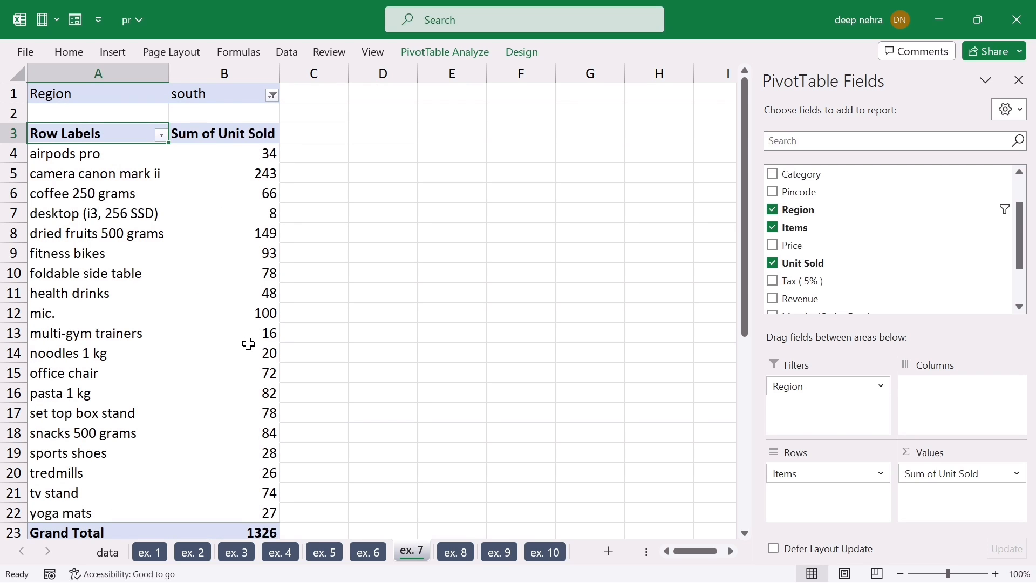
{"action": "scroll", "coordinate": [248, 343], "scroll_direction": "down", "scroll_amount": 2}
{"action": "scroll", "coordinate": [226, 365], "scroll_direction": "up", "scroll_amount": 2}
Step: Reset the Region report filter to (All)
{"action": "left_click", "coordinate": [273, 95]}
{"action": "left_click", "coordinate": [108, 135]}
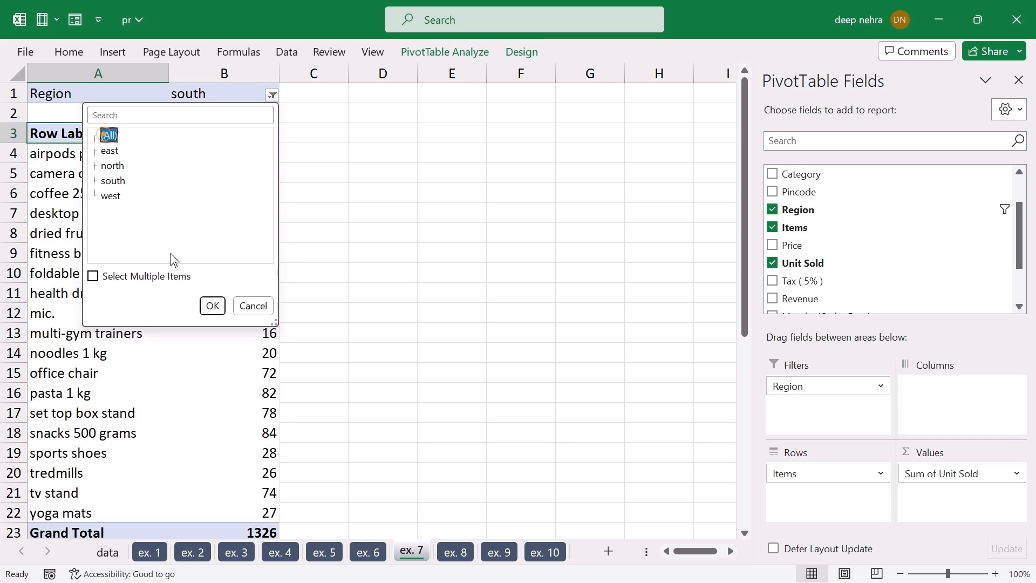
{"action": "left_click", "coordinate": [213, 305]}
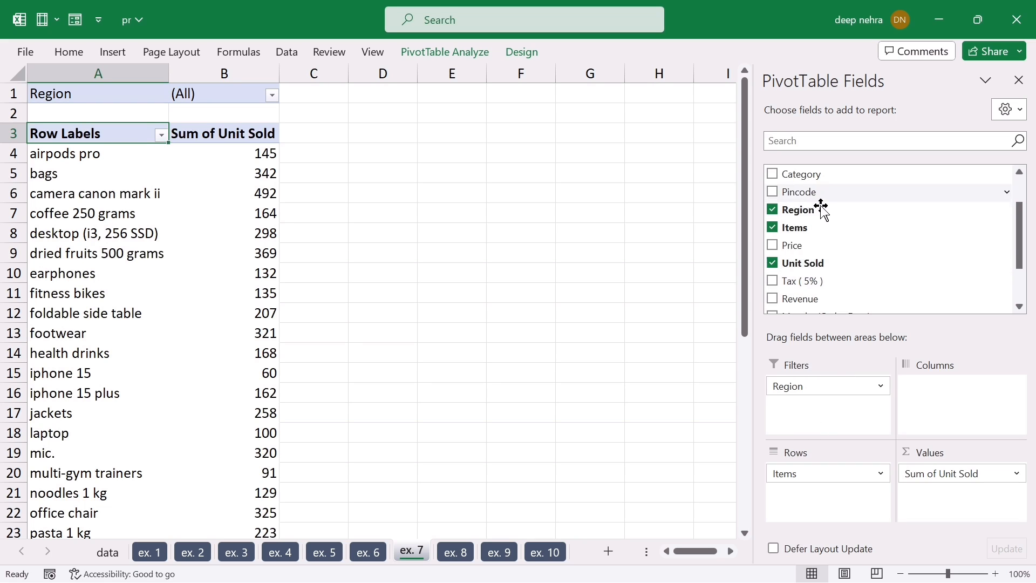
Step: Add Category as a second report filter to the ex. 7 PivotTable, filter it to grocery and review the items
{"action": "scroll", "coordinate": [794, 250], "scroll_direction": "up", "scroll_amount": 1}
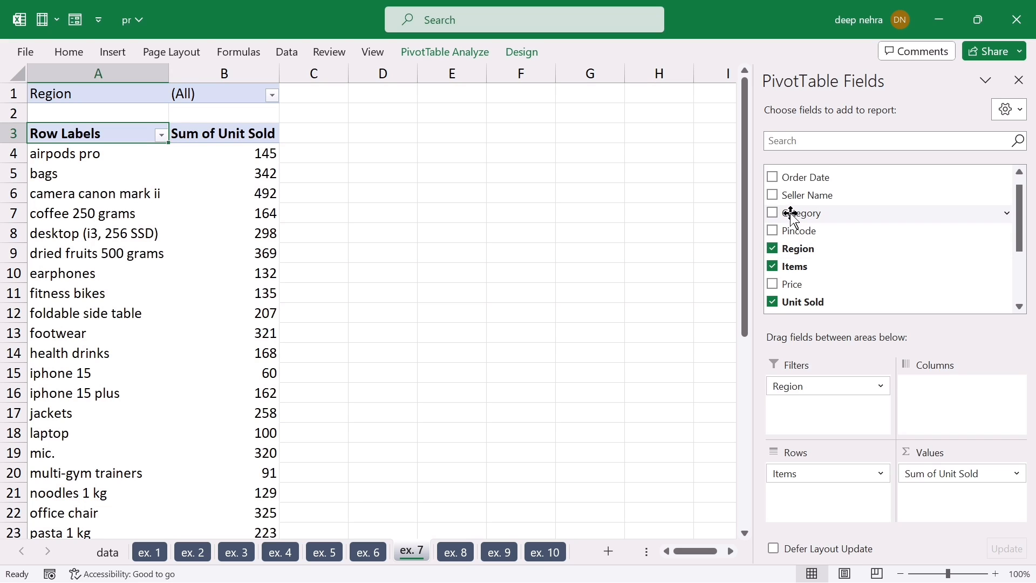
{"action": "left_click_drag", "start_coordinate": [792, 216], "coordinate": [803, 410]}
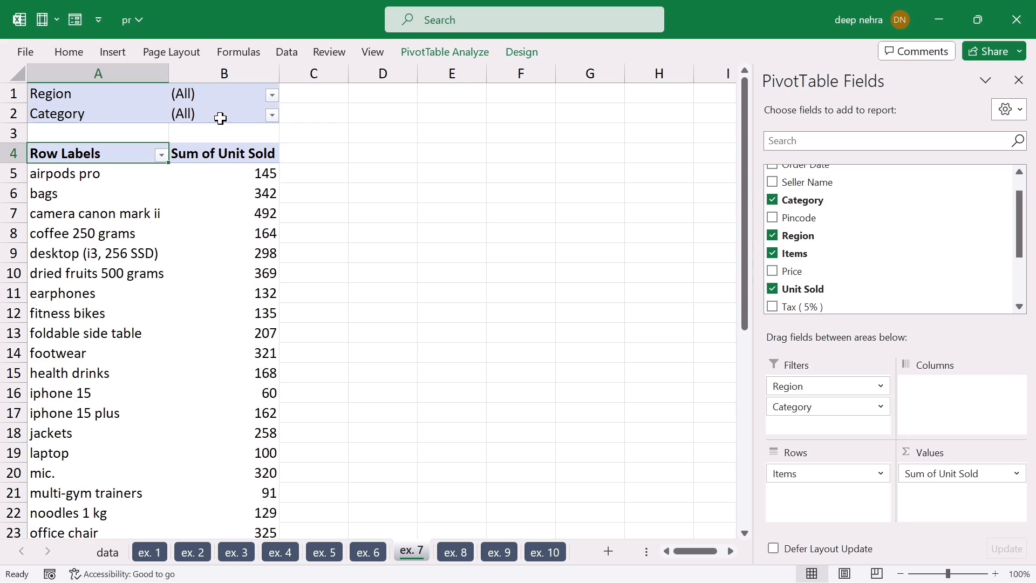
{"action": "left_click", "coordinate": [272, 115]}
{"action": "left_click", "coordinate": [113, 201]}
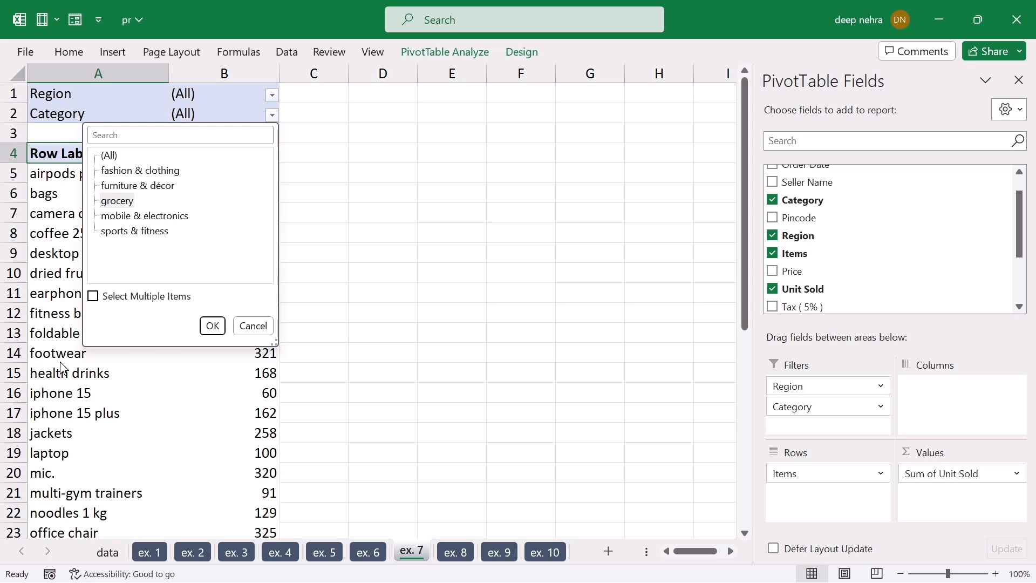
{"action": "left_click", "coordinate": [212, 325]}
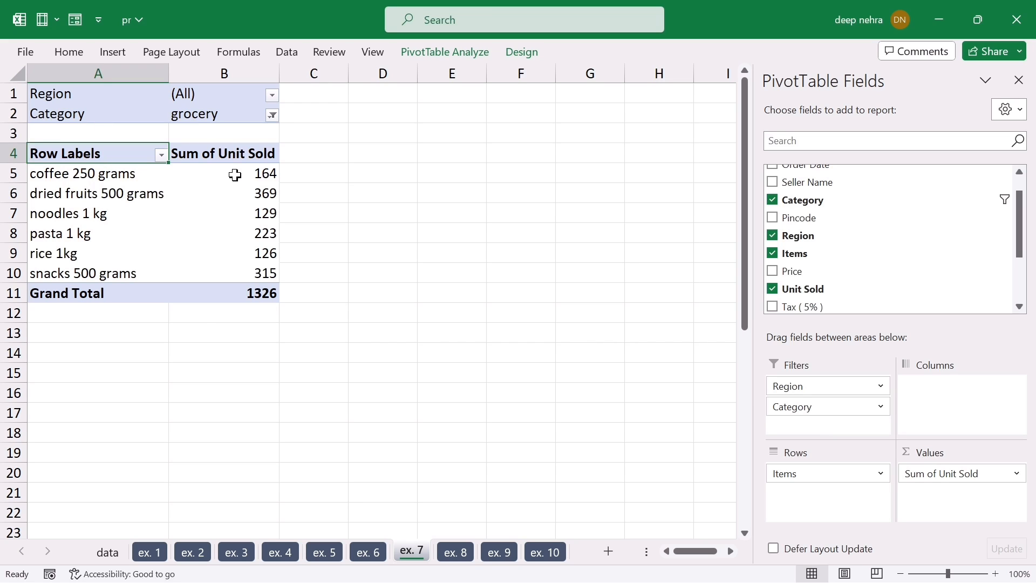
{"action": "mouse_move", "coordinate": [252, 252]}
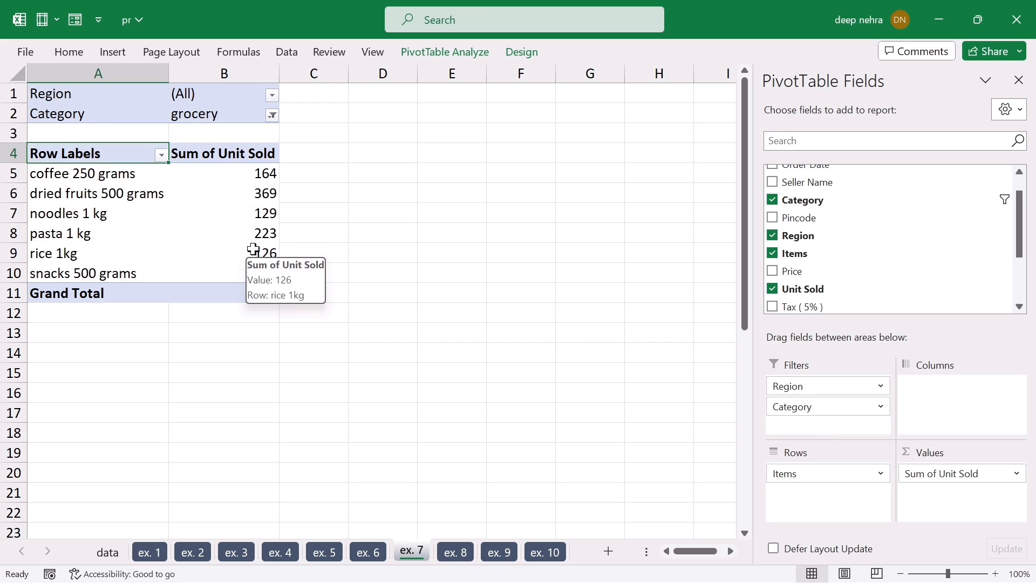
Step: Filter the grocery report on ex. 7 to the north region and review the remaining items
{"action": "left_click", "coordinate": [272, 96]}
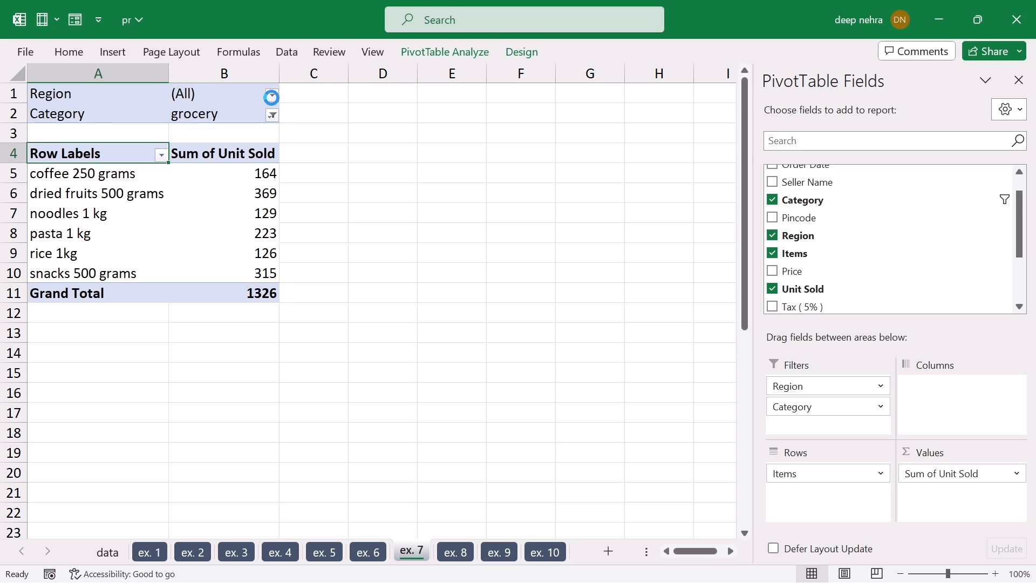
{"action": "left_click", "coordinate": [116, 167]}
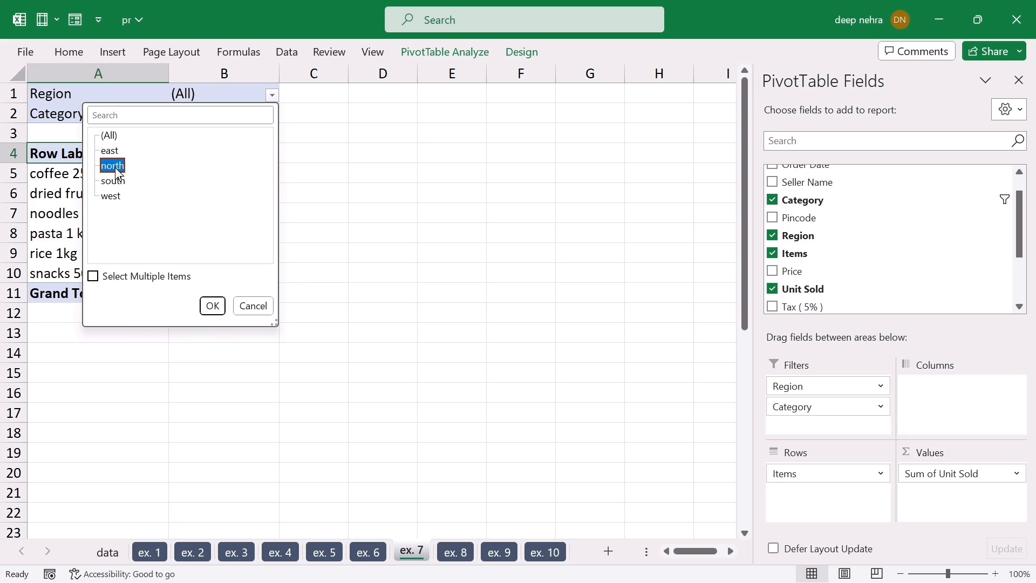
{"action": "left_click", "coordinate": [212, 306]}
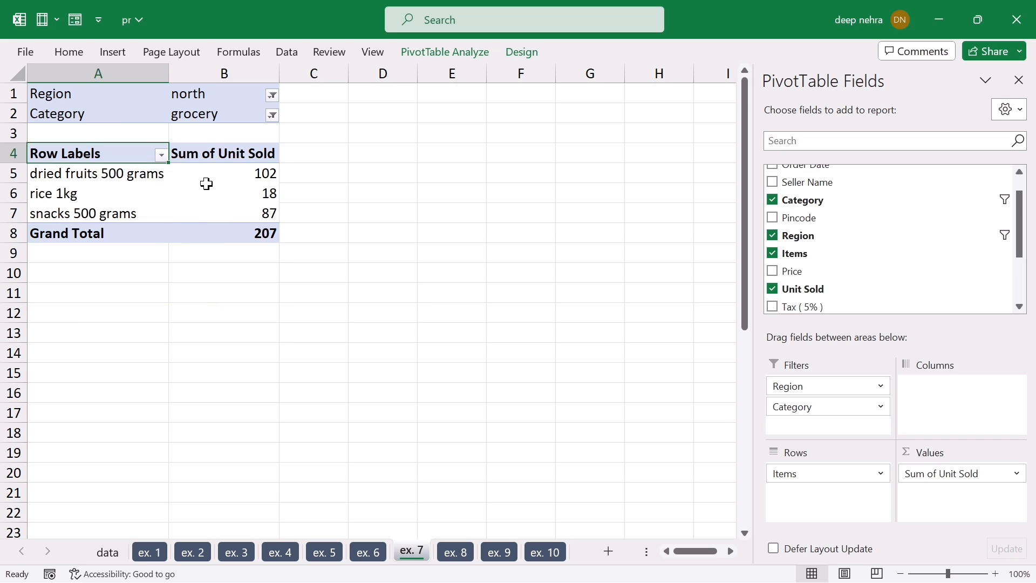
{"action": "mouse_move", "coordinate": [231, 215]}
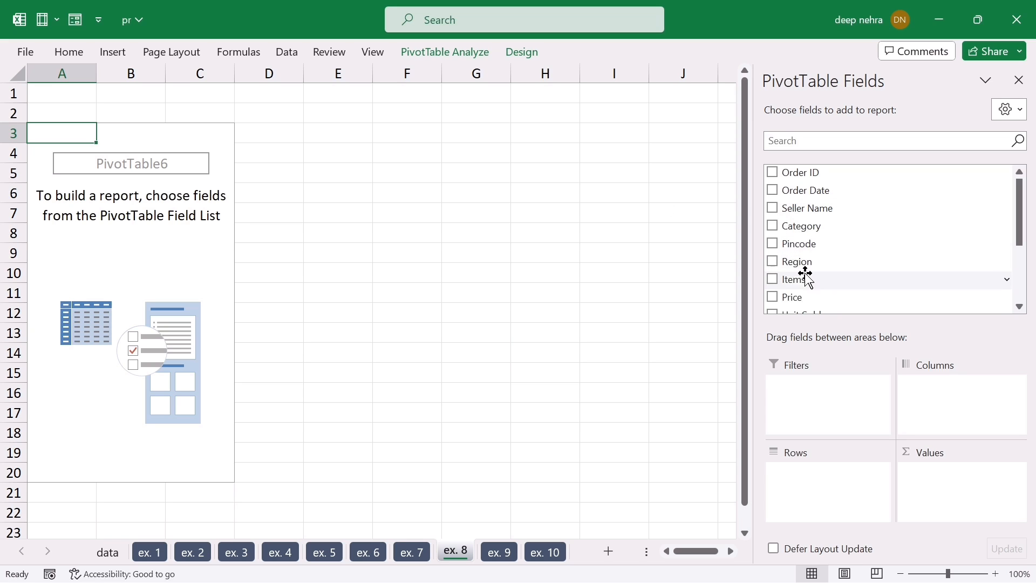
Step: Nest Items under Region in the rows of the ex. 8 PivotTable and look through each region's item list
{"action": "left_click_drag", "start_coordinate": [794, 264], "coordinate": [809, 476]}
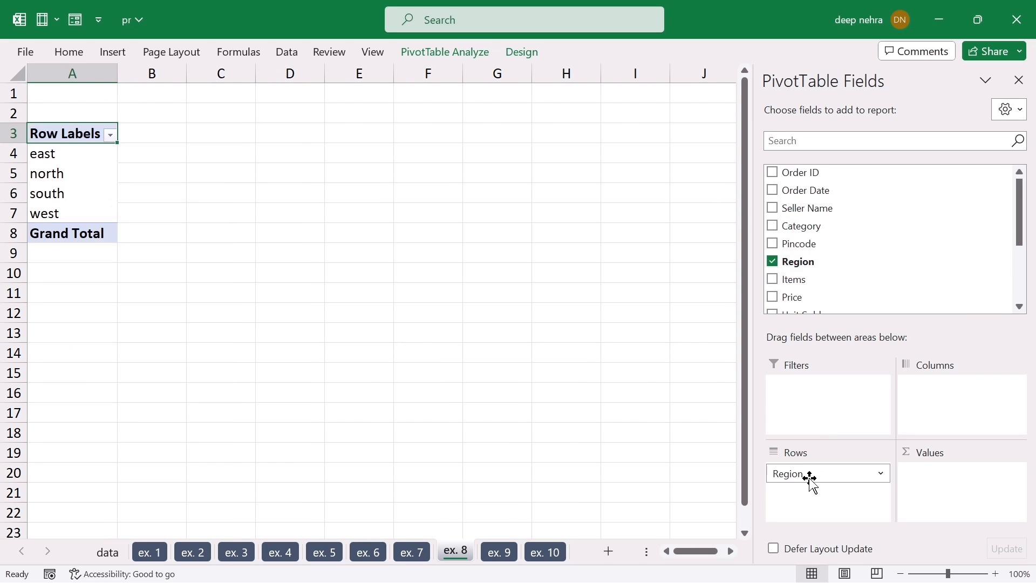
{"action": "left_click_drag", "start_coordinate": [793, 280], "coordinate": [818, 499]}
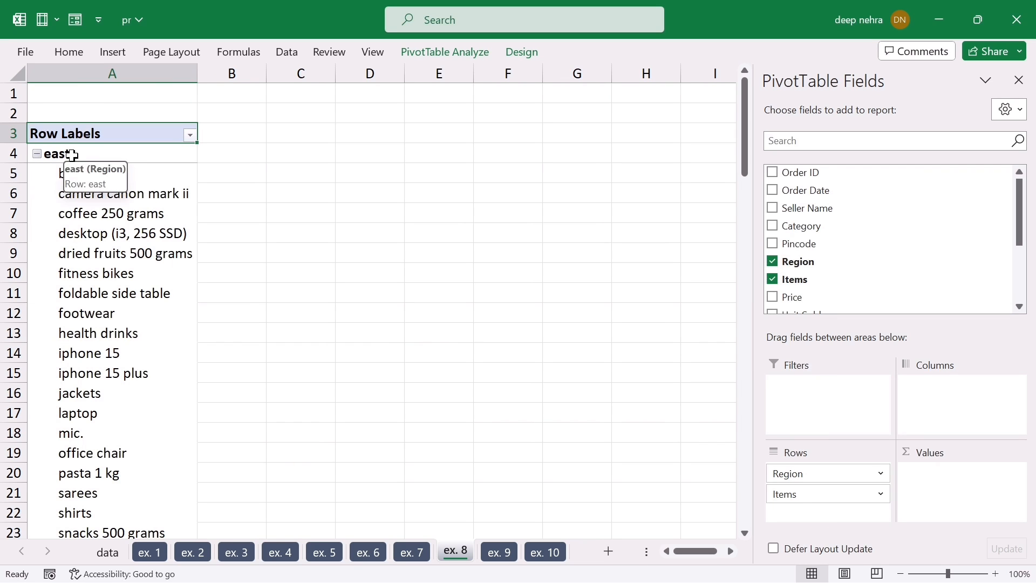
{"action": "scroll", "coordinate": [102, 286], "scroll_direction": "down", "scroll_amount": 4}
{"action": "scroll", "coordinate": [111, 281], "scroll_direction": "down", "scroll_amount": 3}
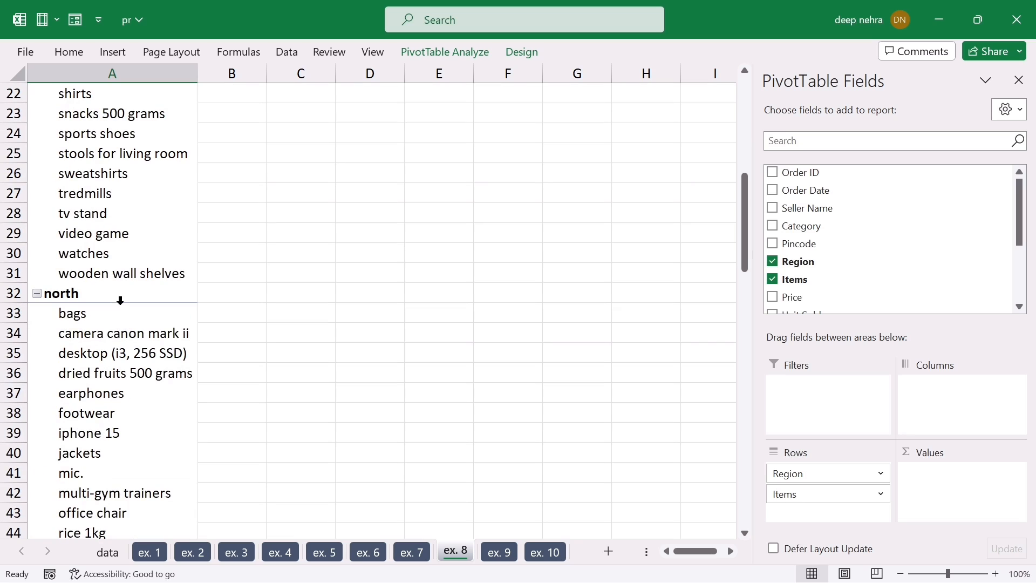
{"action": "scroll", "coordinate": [108, 356], "scroll_direction": "down", "scroll_amount": 11}
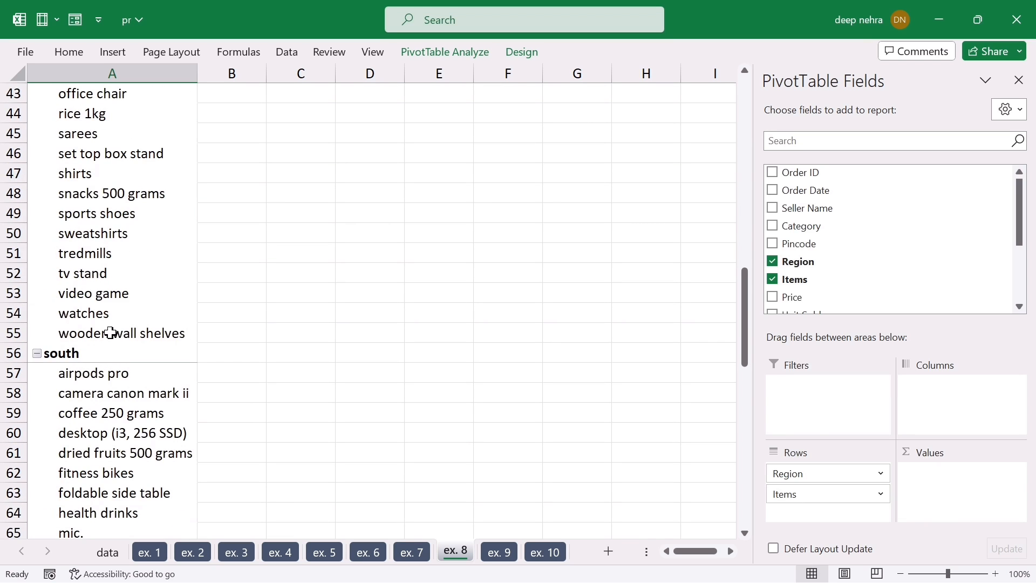
{"action": "scroll", "coordinate": [128, 358], "scroll_direction": "down", "scroll_amount": 9}
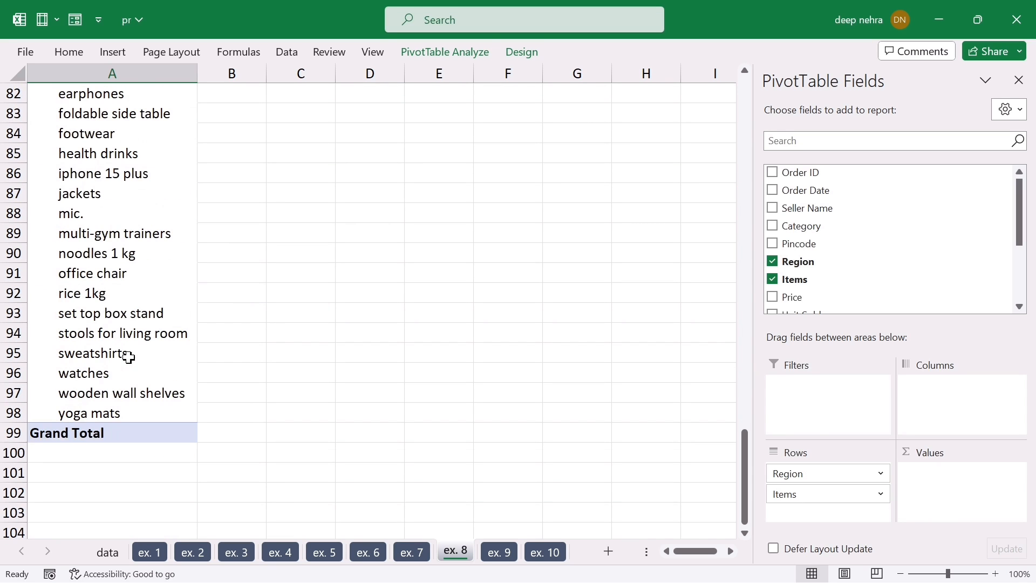
{"action": "scroll", "coordinate": [221, 344], "scroll_direction": "up", "scroll_amount": 20}
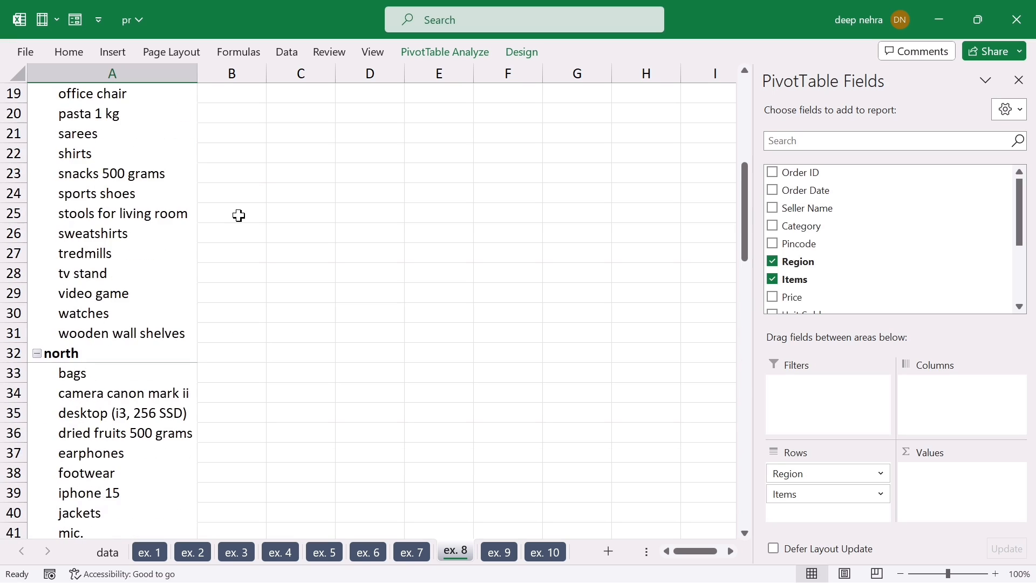
{"action": "scroll", "coordinate": [238, 295], "scroll_direction": "up", "scroll_amount": 6}
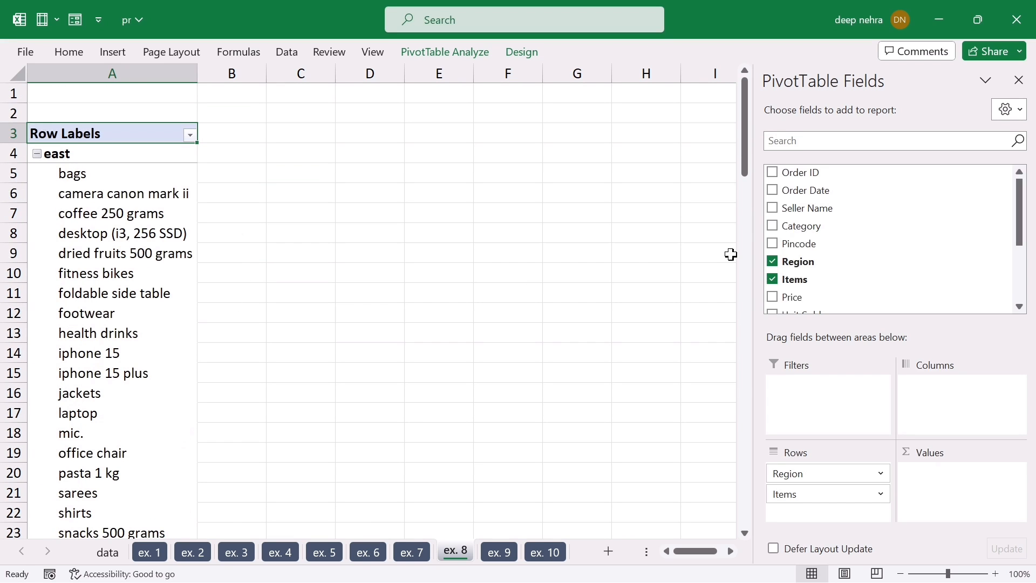
Step: Add Unit Sold as a summed value to the nested region report and review the units per item in each region
{"action": "scroll", "coordinate": [845, 240], "scroll_direction": "down", "scroll_amount": 1}
{"action": "left_click_drag", "start_coordinate": [793, 276], "coordinate": [963, 485]}
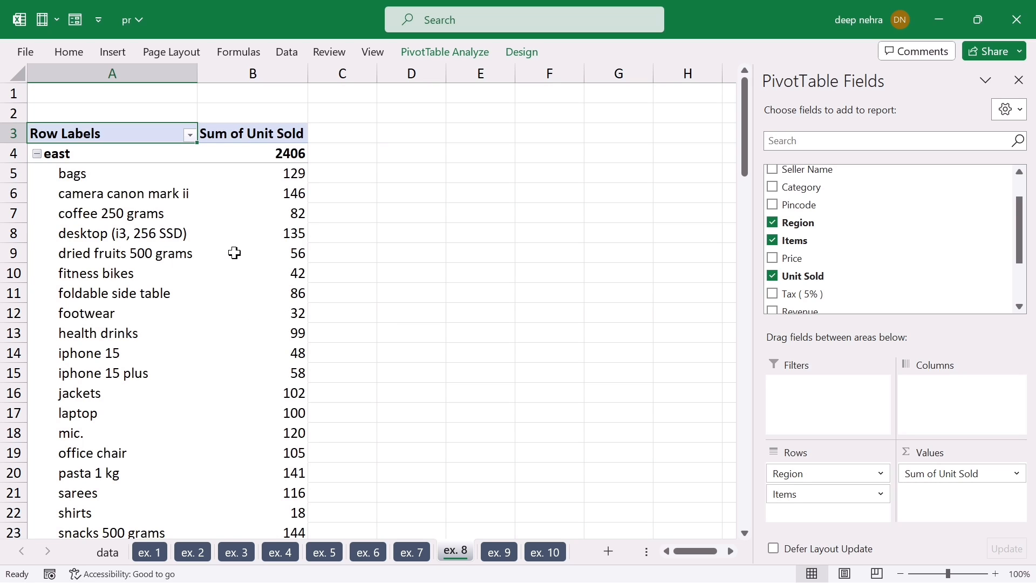
{"action": "mouse_move", "coordinate": [234, 253]}
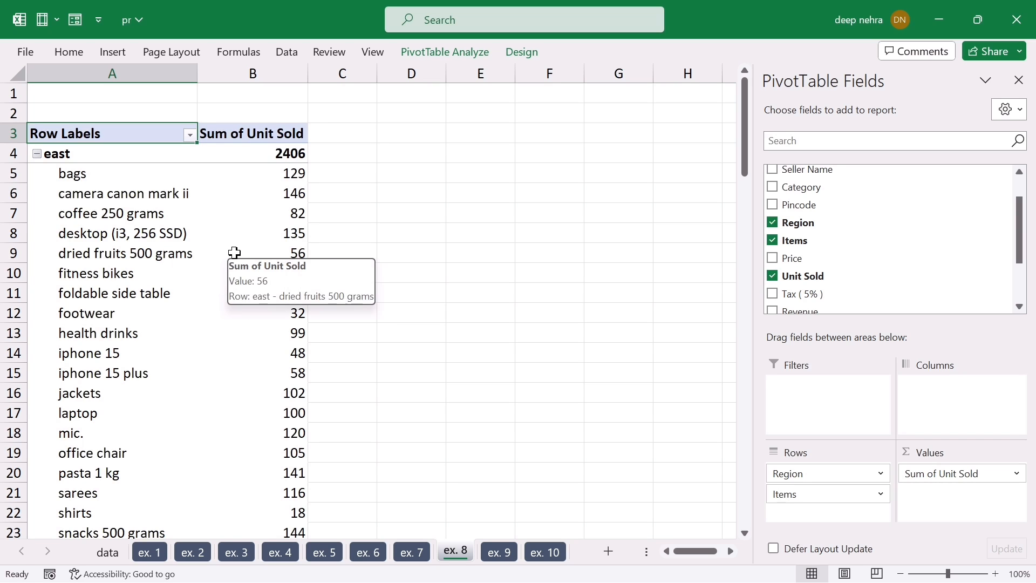
{"action": "scroll", "coordinate": [234, 253], "scroll_direction": "down", "scroll_amount": 15}
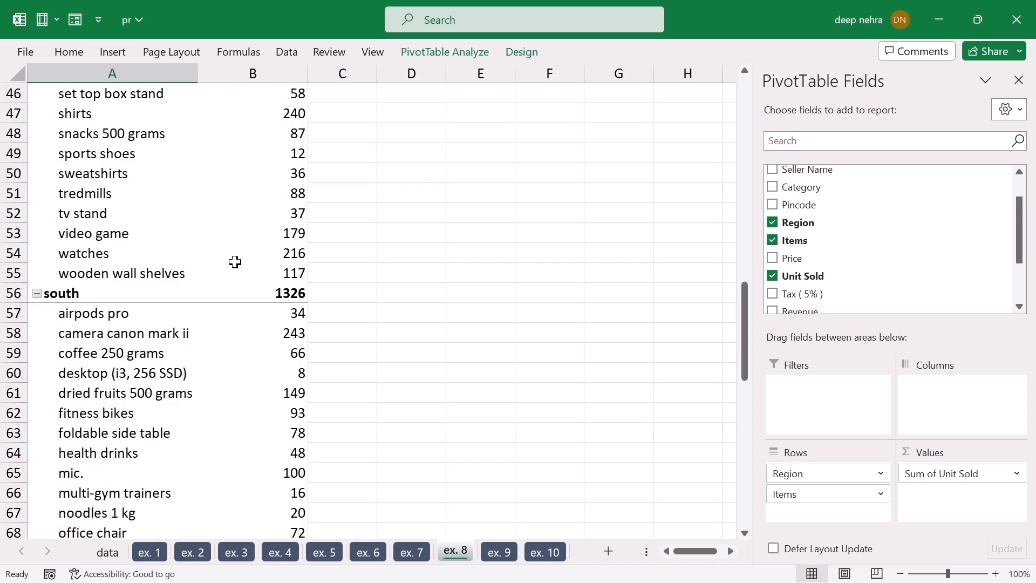
{"action": "scroll", "coordinate": [235, 262], "scroll_direction": "up", "scroll_amount": 15}
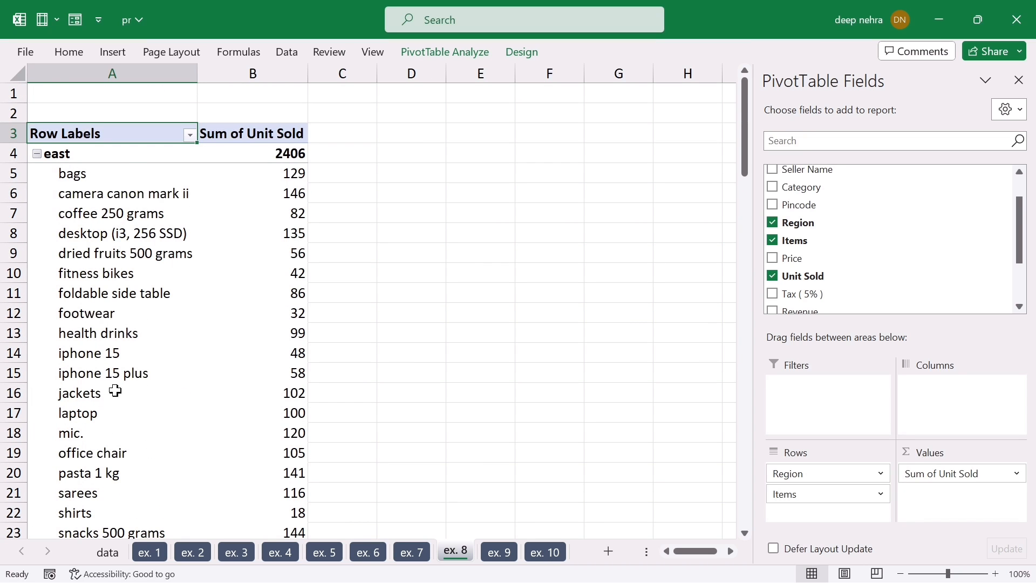
{"action": "scroll", "coordinate": [132, 343], "scroll_direction": "down", "scroll_amount": 11}
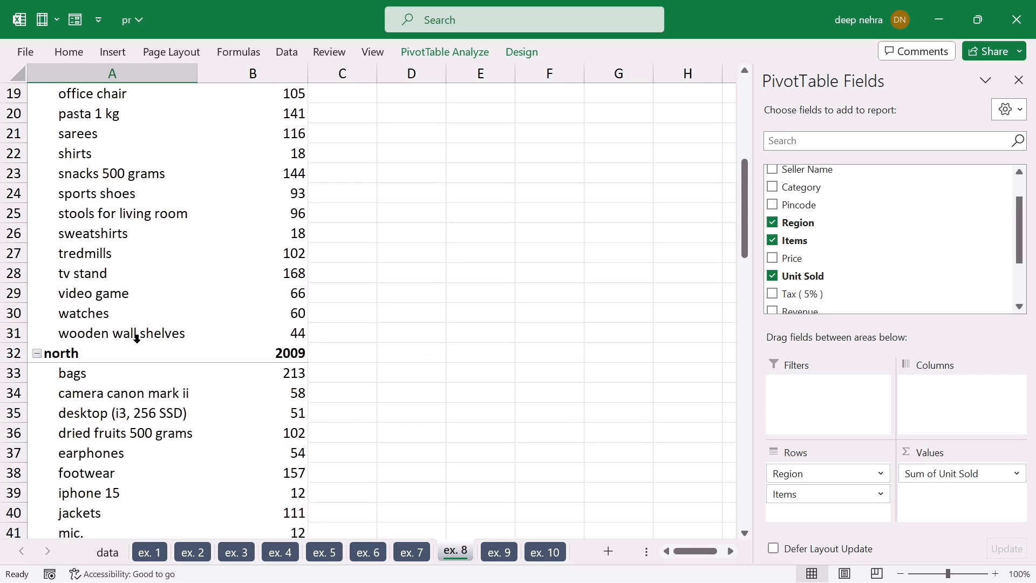
{"action": "scroll", "coordinate": [136, 338], "scroll_direction": "down", "scroll_amount": 10}
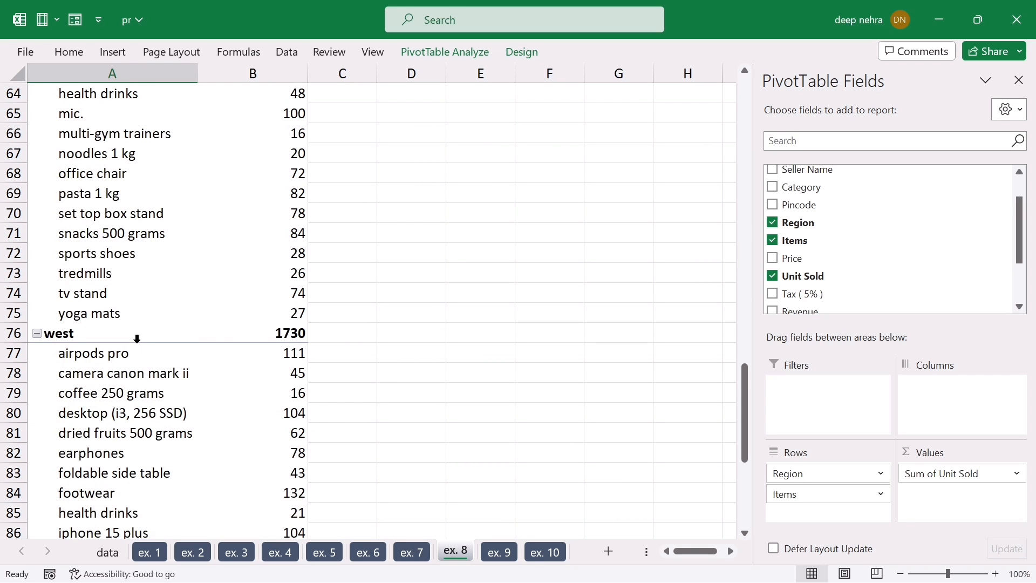
{"action": "scroll", "coordinate": [137, 338], "scroll_direction": "up", "scroll_amount": 10}
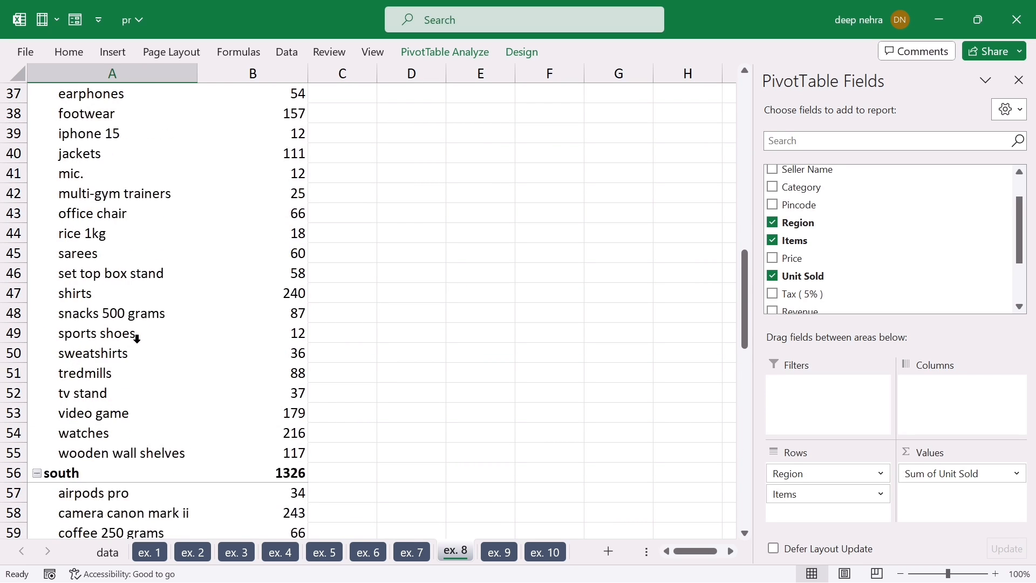
{"action": "scroll", "coordinate": [136, 338], "scroll_direction": "up", "scroll_amount": 10}
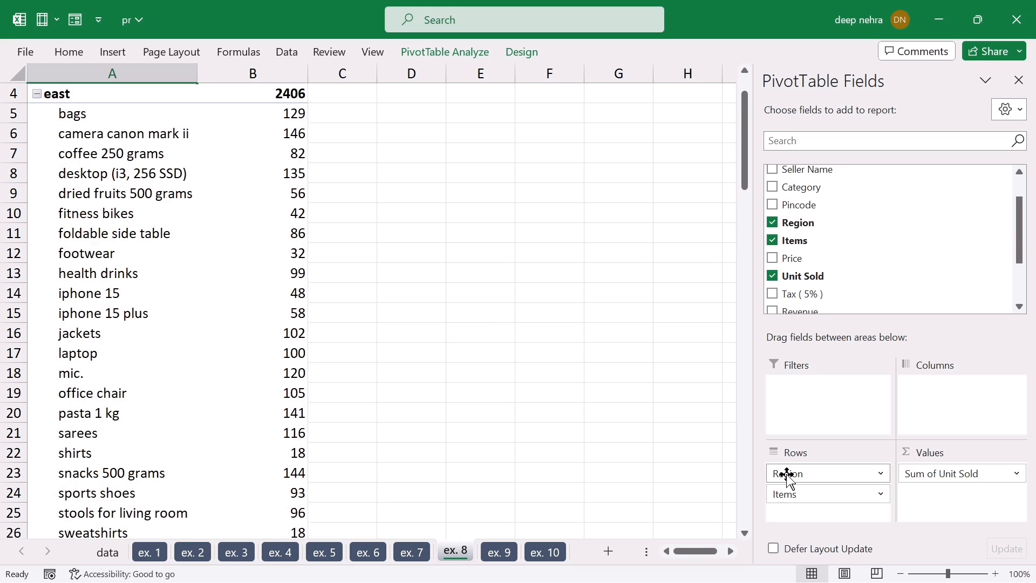
Step: Remove Unit Sold, Items and Region from the ex. 8 PivotTable to empty its layout
{"action": "left_click", "coordinate": [772, 276]}
{"action": "left_click", "coordinate": [772, 240]}
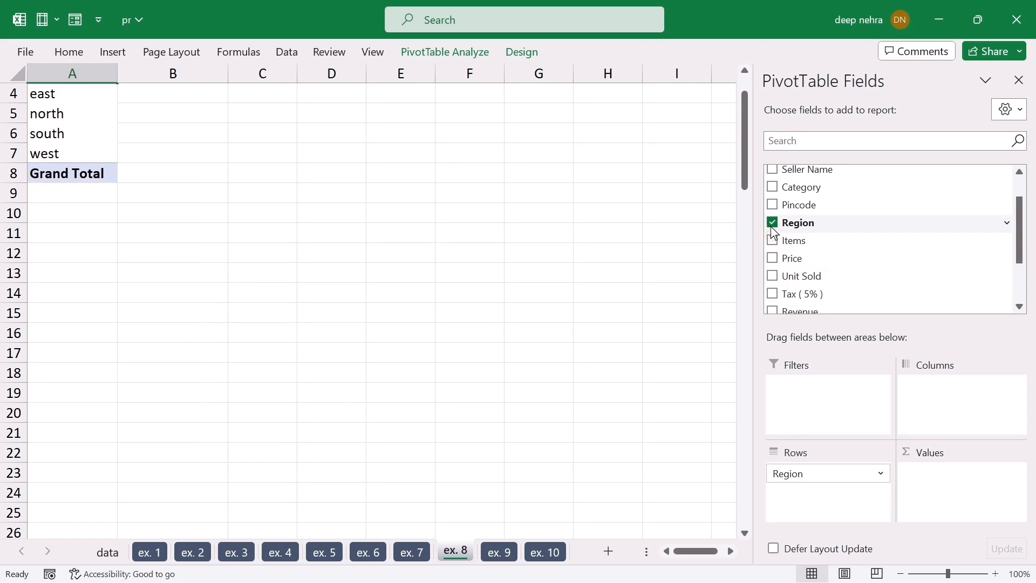
{"action": "left_click", "coordinate": [772, 222]}
{"action": "scroll", "coordinate": [703, 343], "scroll_direction": "up", "scroll_amount": 1}
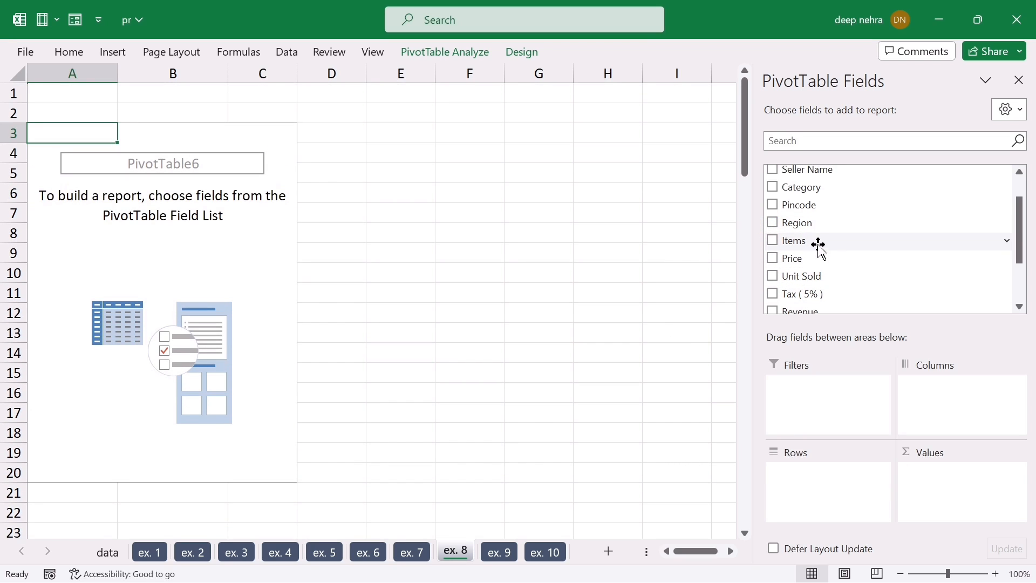
Step: Build a cross-tab on ex. 8 with Items as rows, Region as columns and the sum of Unit Sold as values
{"action": "left_click_drag", "start_coordinate": [800, 239], "coordinate": [828, 493]}
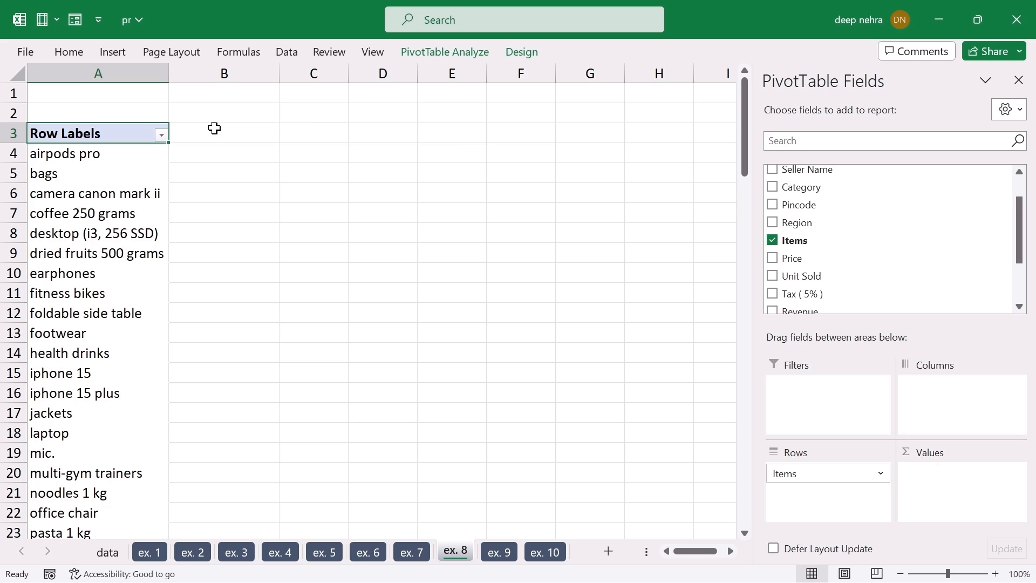
{"action": "left_click_drag", "start_coordinate": [798, 226], "coordinate": [914, 394]}
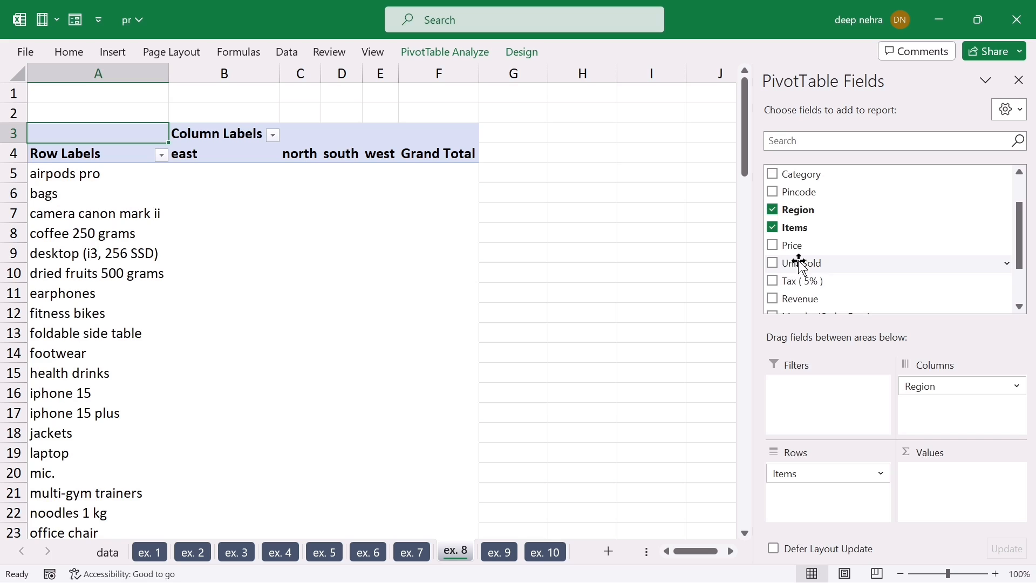
{"action": "left_click_drag", "start_coordinate": [792, 265], "coordinate": [930, 469]}
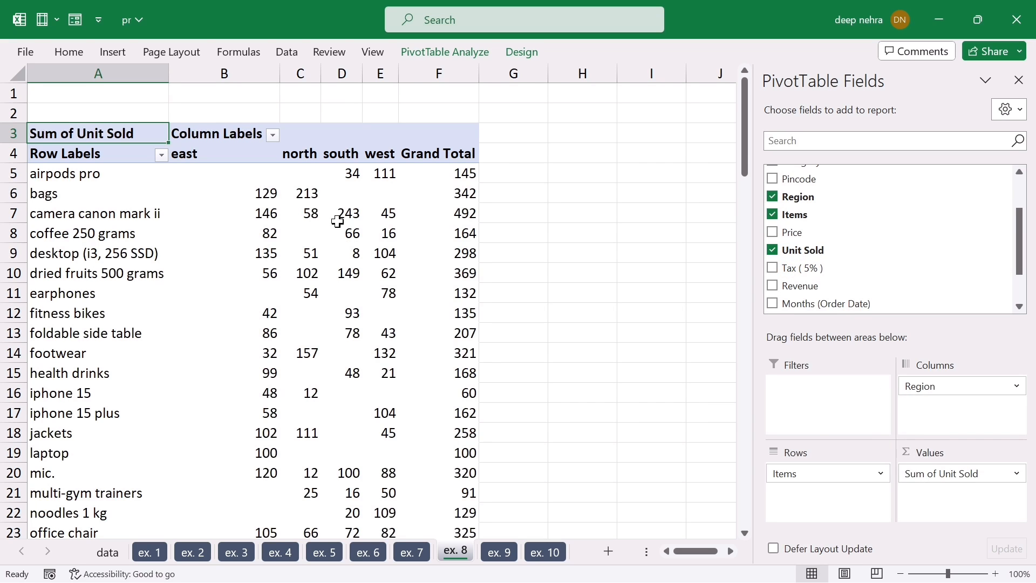
Step: Give the region columns B to E of the cross-tab one equal width
{"action": "left_click", "coordinate": [265, 74]}
{"action": "left_click_drag", "start_coordinate": [290, 84], "coordinate": [370, 97]}
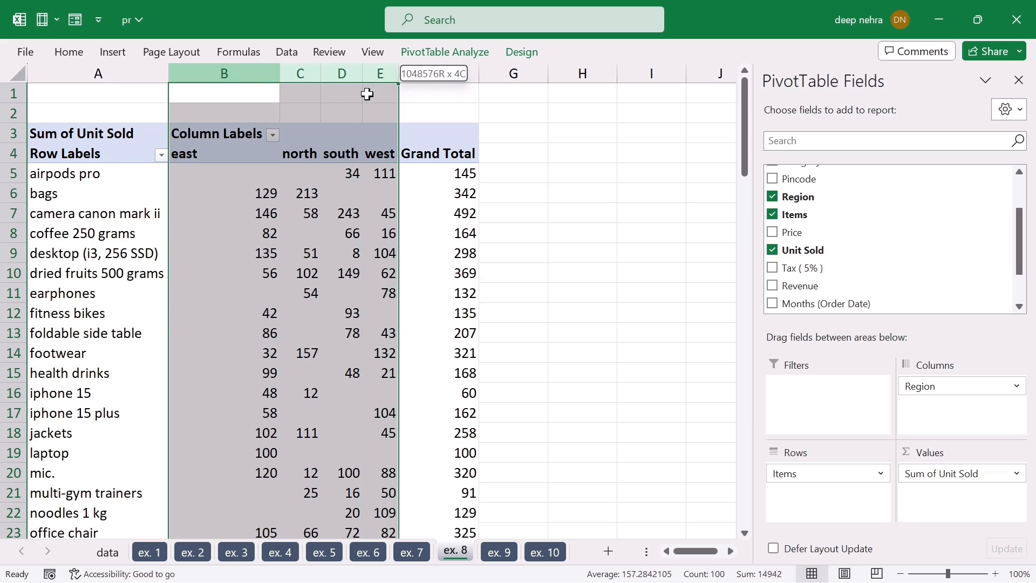
{"action": "left_click", "coordinate": [105, 174]}
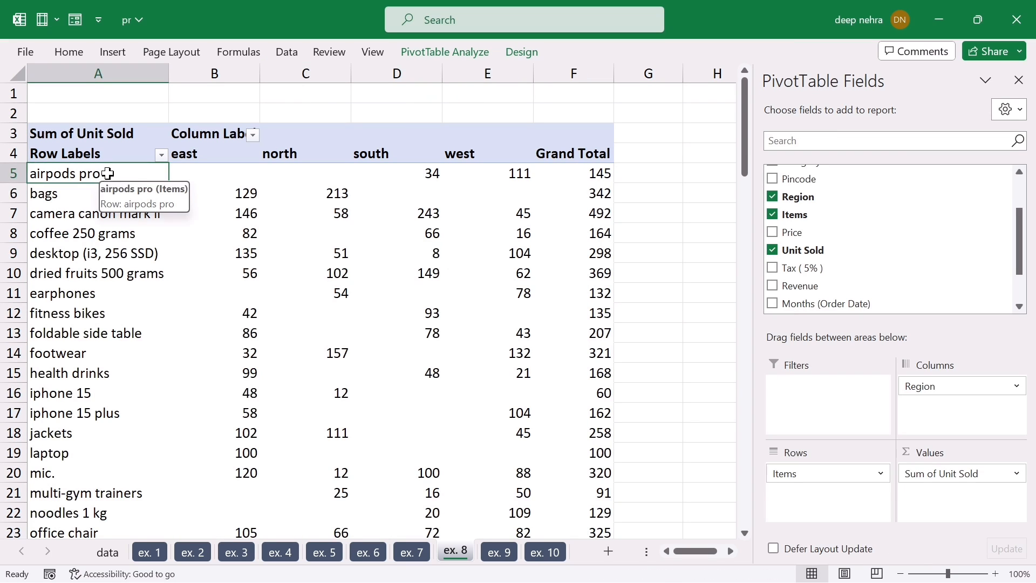
Step: Examine the airpods pro units across the regions, then the remaining items and the grand totals of the cross-tab
{"action": "left_click", "coordinate": [219, 174]}
{"action": "left_click", "coordinate": [292, 173]}
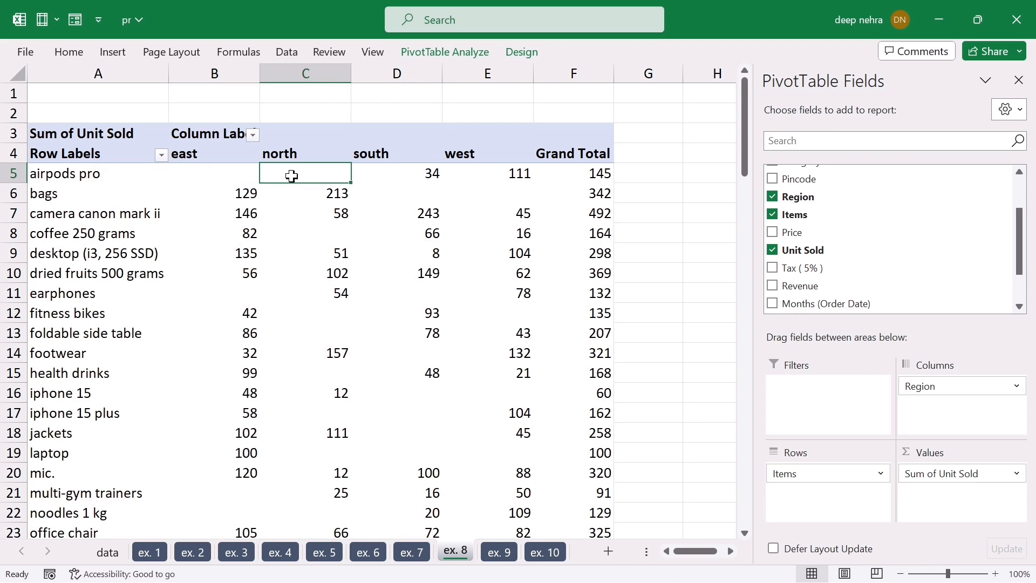
{"action": "left_click", "coordinate": [397, 173]}
{"action": "left_click", "coordinate": [466, 173]}
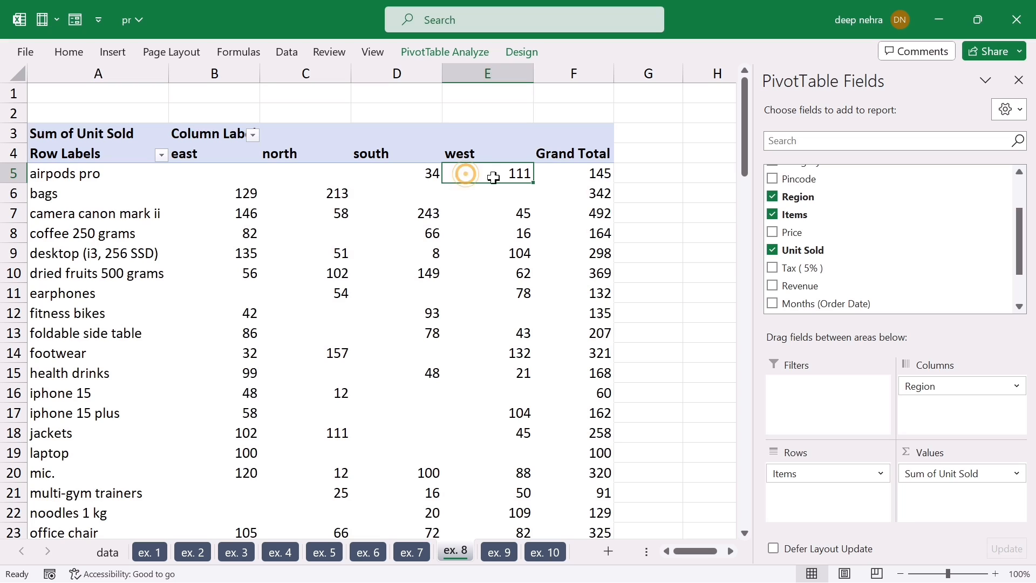
{"action": "mouse_move", "coordinate": [580, 171]}
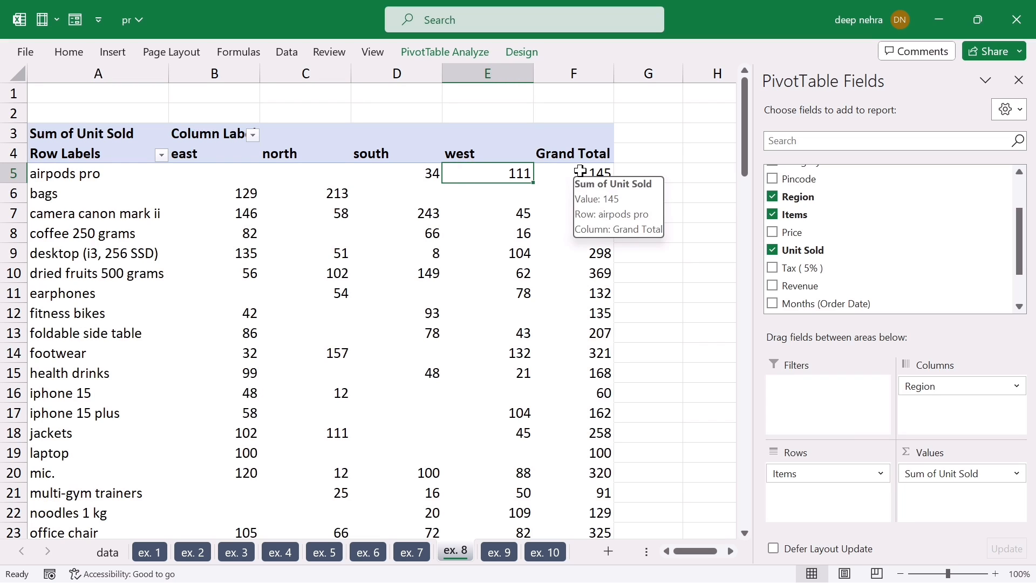
{"action": "left_click", "coordinate": [241, 172]}
{"action": "left_click", "coordinate": [296, 172]}
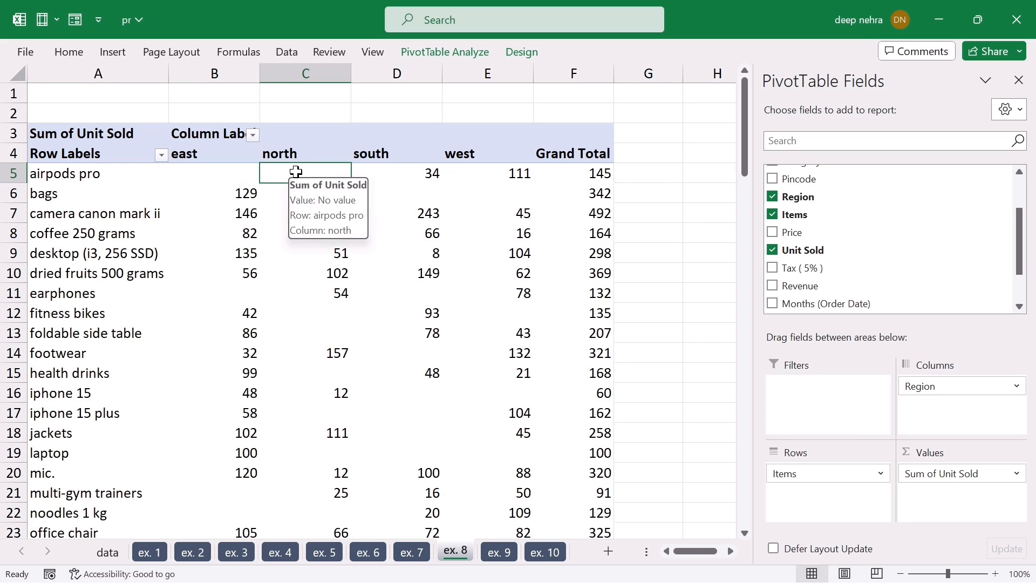
{"action": "scroll", "coordinate": [351, 302], "scroll_direction": "down", "scroll_amount": 5}
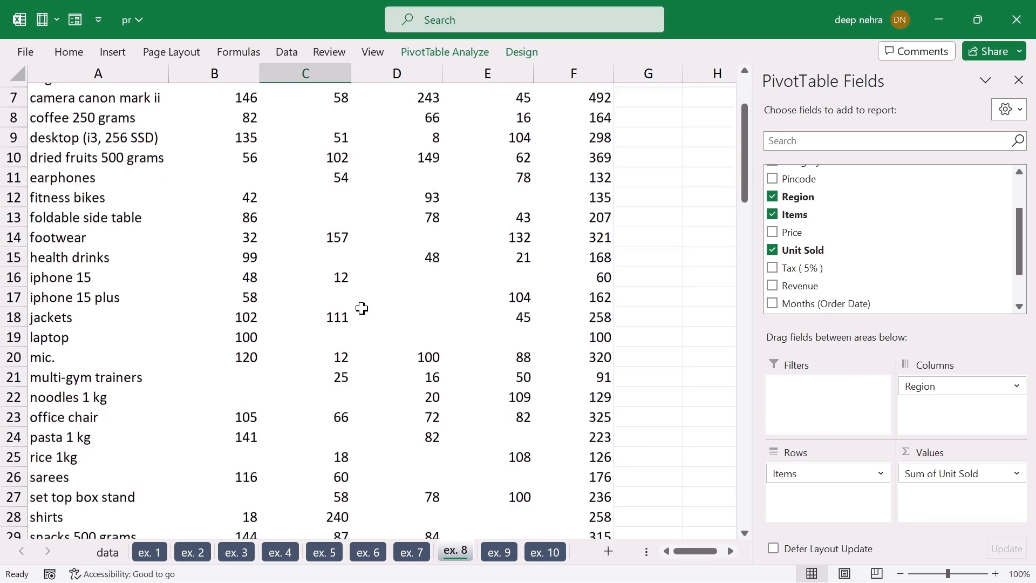
{"action": "scroll", "coordinate": [362, 306], "scroll_direction": "down", "scroll_amount": 3}
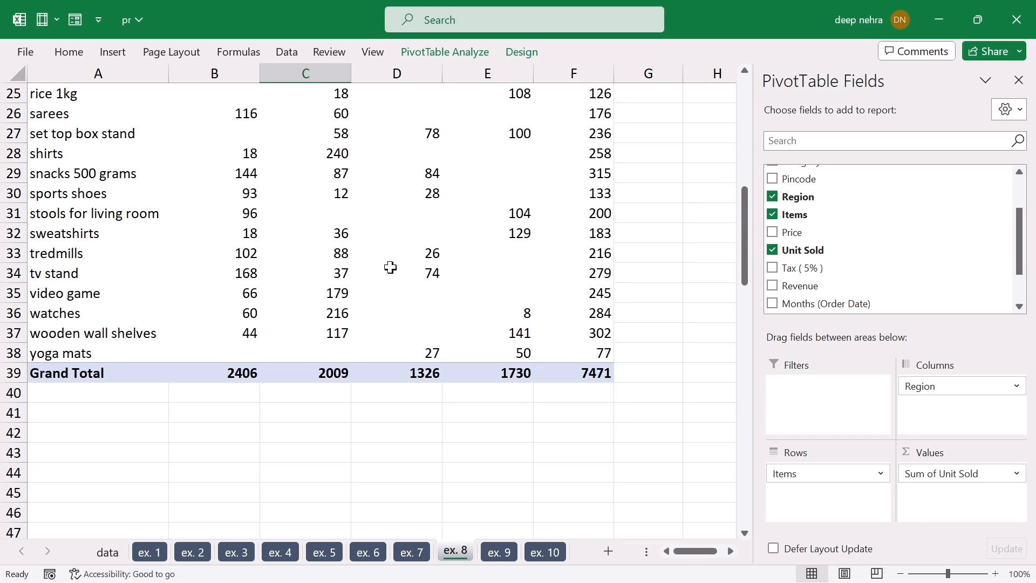
{"action": "mouse_move", "coordinate": [305, 248]}
{"action": "scroll", "coordinate": [209, 194], "scroll_direction": "up", "scroll_amount": 8}
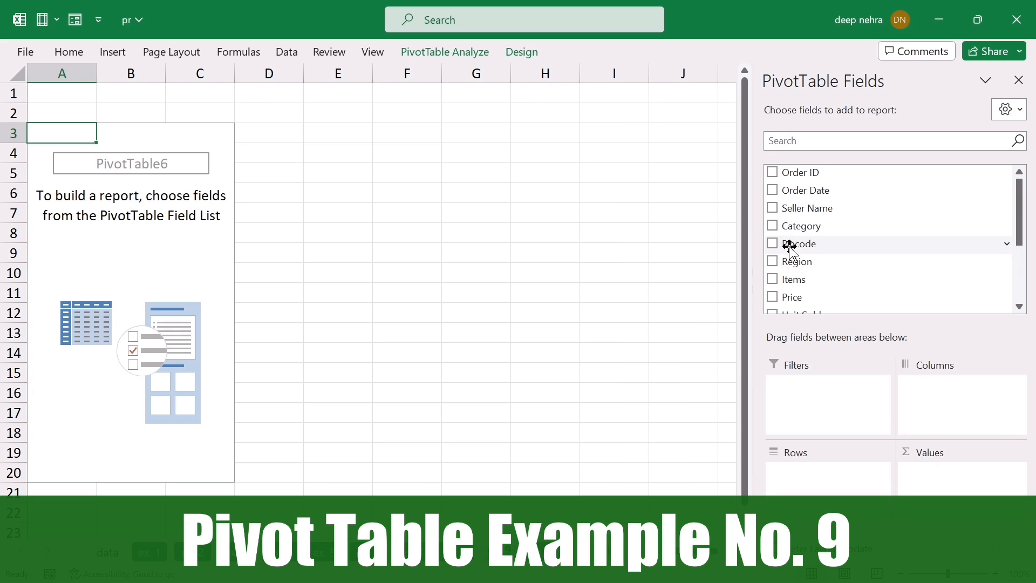
Step: Set up the ex. 9 PivotTable with Seller Name as rows and the sum of Unit Sold as values
{"action": "left_click_drag", "start_coordinate": [807, 208], "coordinate": [806, 457]}
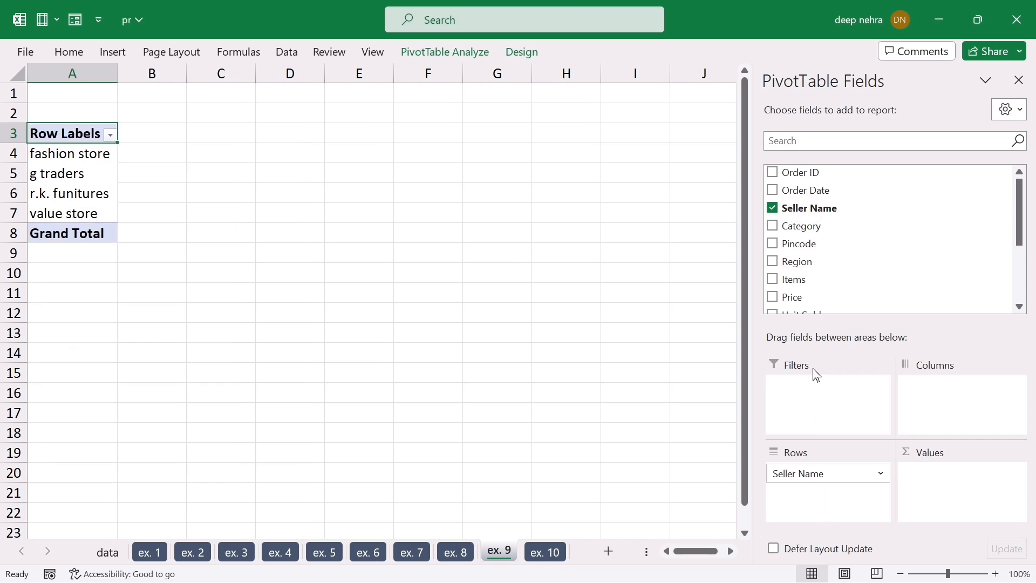
{"action": "scroll", "coordinate": [809, 259], "scroll_direction": "down", "scroll_amount": 1}
{"action": "left_click_drag", "start_coordinate": [812, 275], "coordinate": [929, 500]}
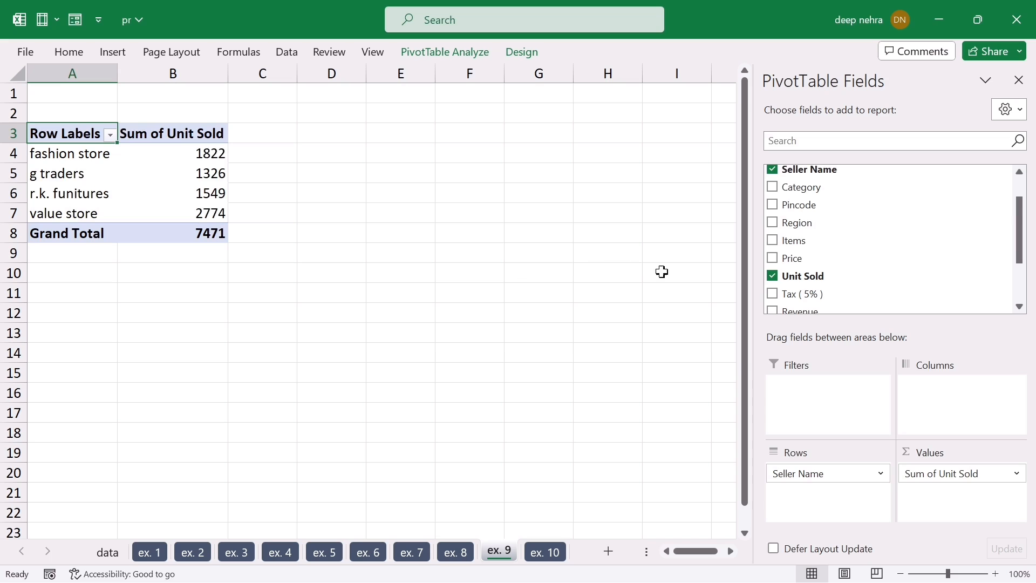
Step: Add slicers for Region and Category to the ex. 9 PivotTable
{"action": "right_click", "coordinate": [795, 223]}
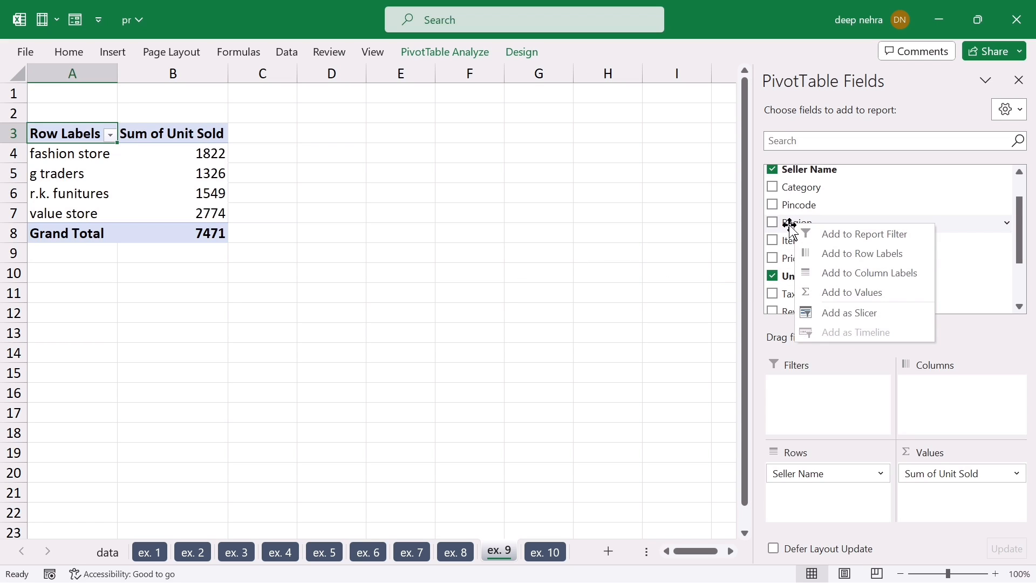
{"action": "left_click", "coordinate": [848, 320]}
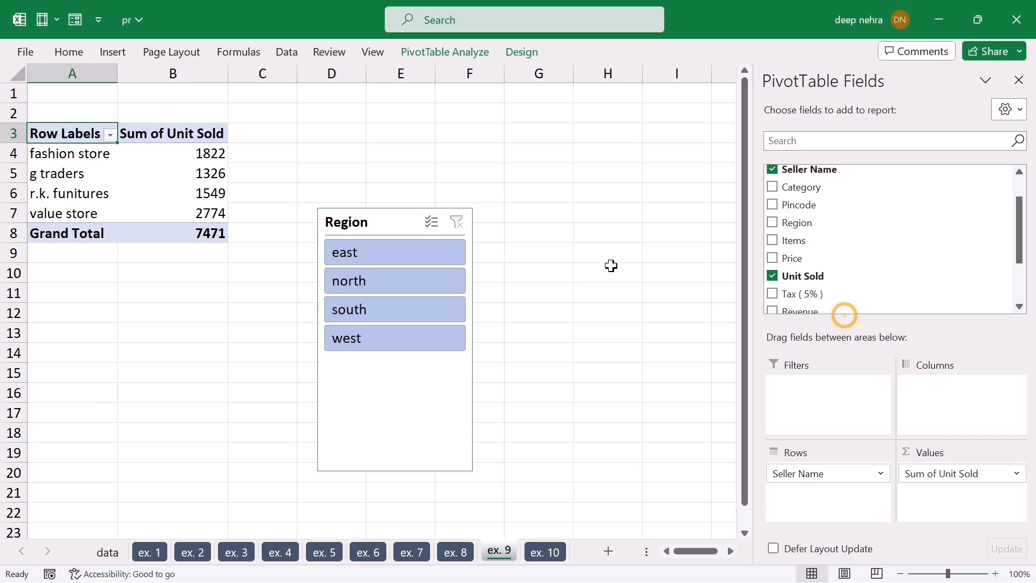
{"action": "right_click", "coordinate": [800, 189]}
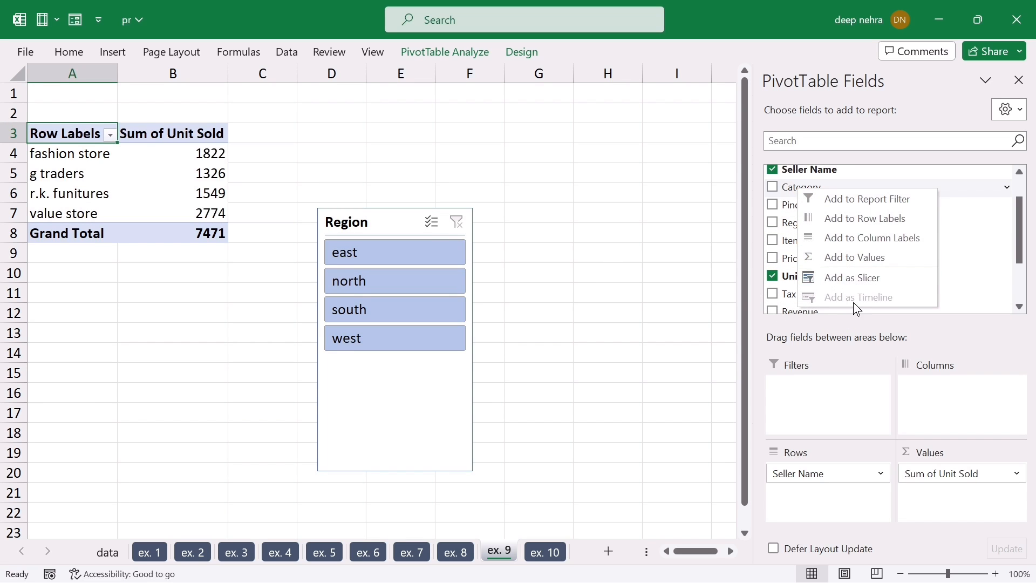
{"action": "left_click", "coordinate": [860, 278]}
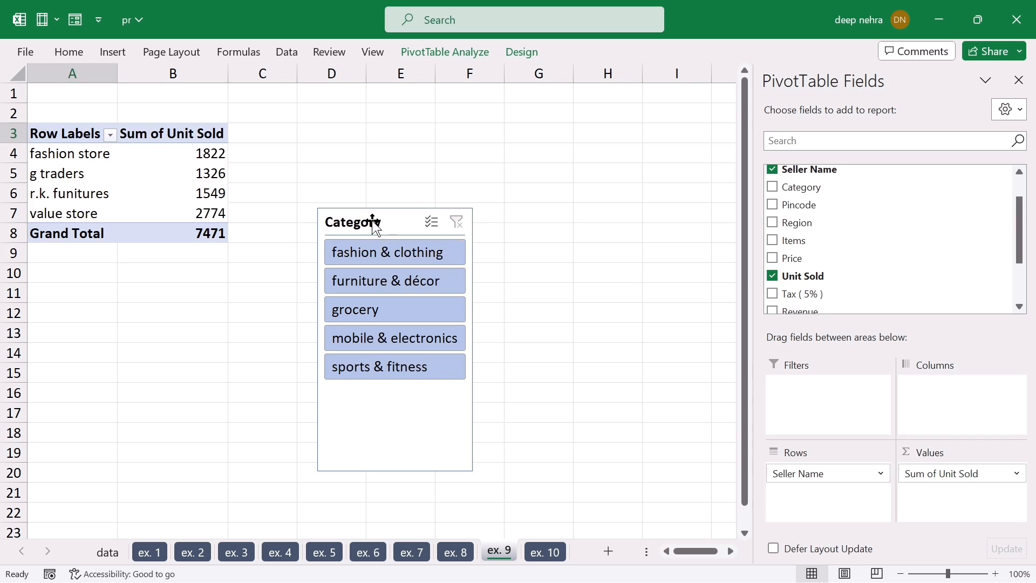
Step: Place the Region and Category slicers side by side next to the ex. 9 PivotTable
{"action": "left_click_drag", "start_coordinate": [372, 221], "coordinate": [386, 151]}
{"action": "left_click_drag", "start_coordinate": [529, 162], "coordinate": [553, 149]}
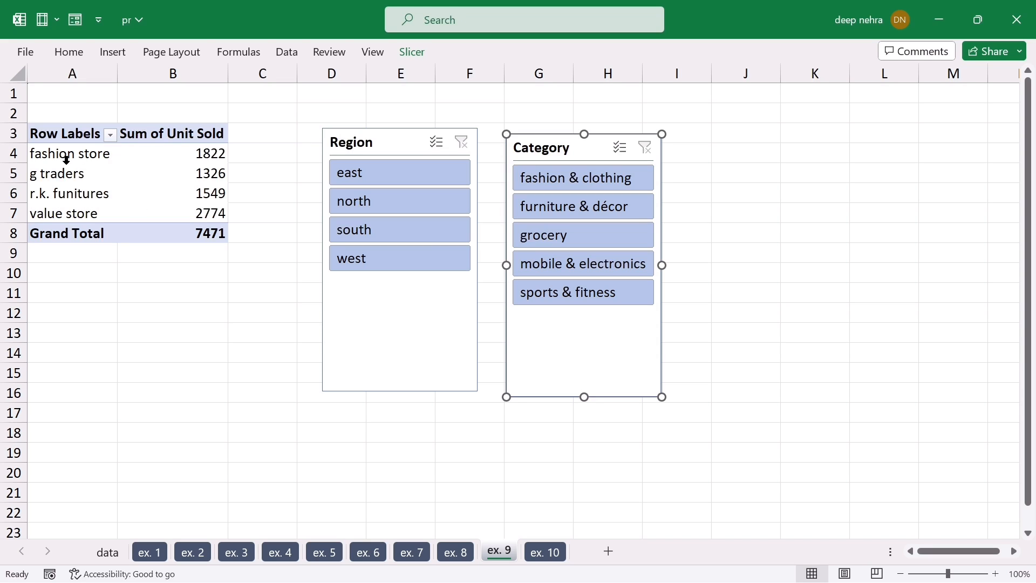
Step: Filter the seller units by east, north, south and west in turn with the Region slicer, and clear the region filter
{"action": "mouse_move", "coordinate": [191, 180]}
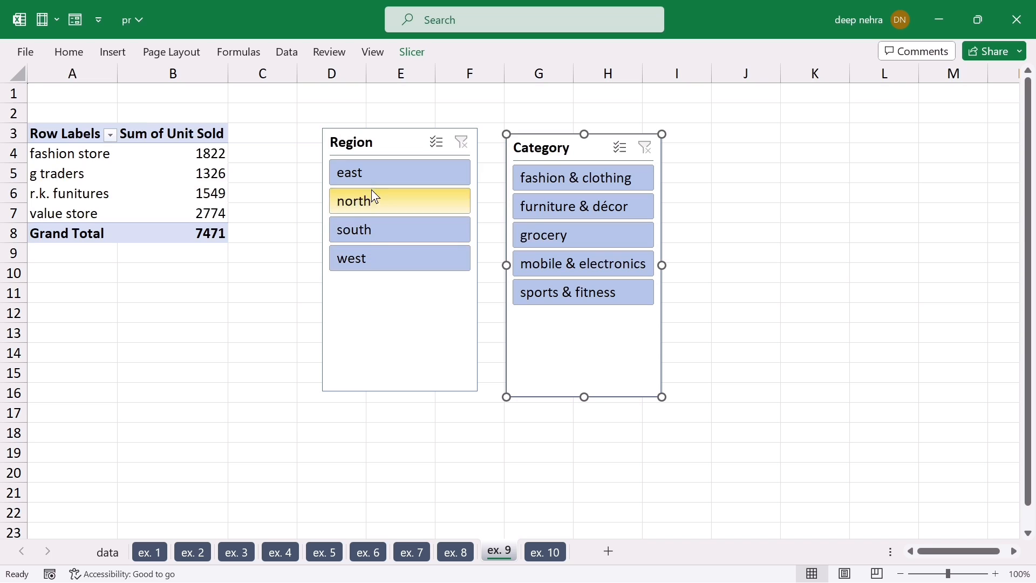
{"action": "left_click", "coordinate": [371, 175]}
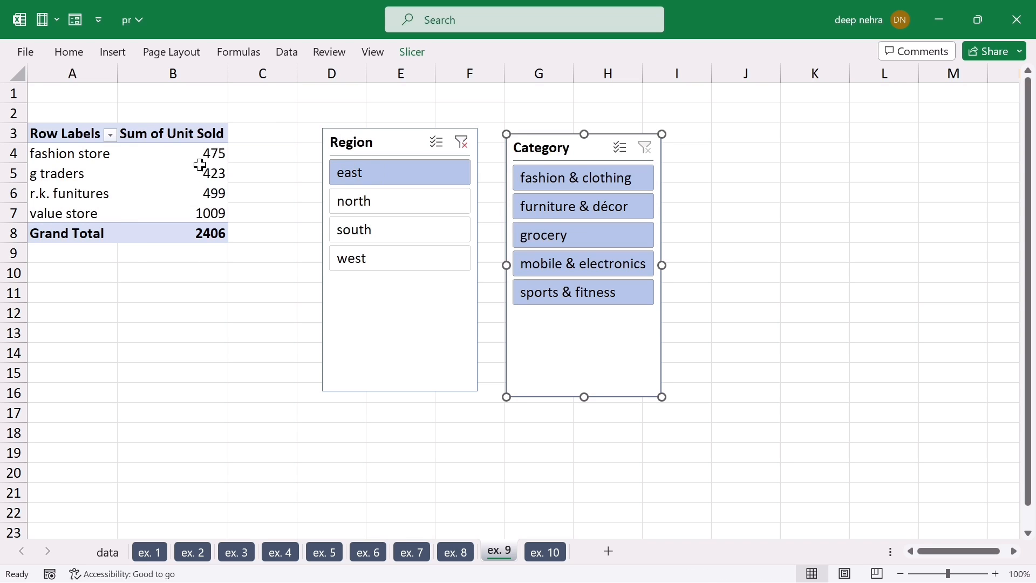
{"action": "left_click", "coordinate": [376, 230]}
{"action": "left_click", "coordinate": [378, 200]}
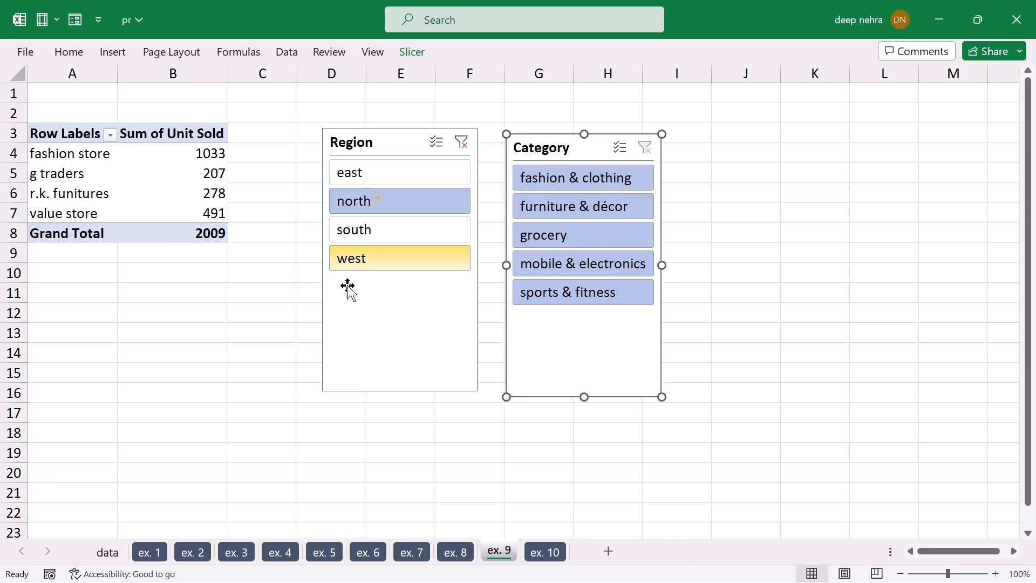
{"action": "left_click", "coordinate": [370, 258]}
{"action": "left_click", "coordinate": [384, 173]}
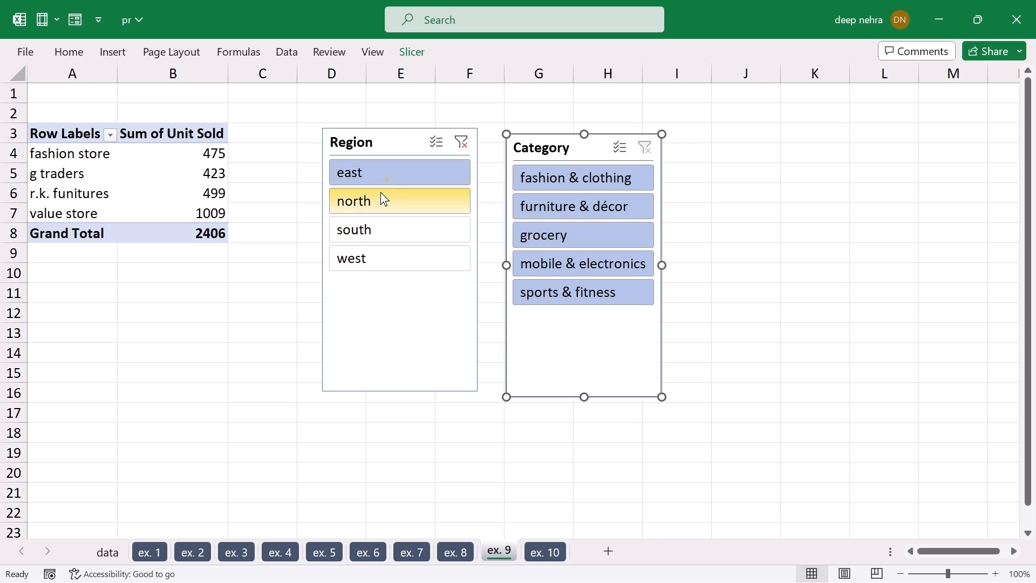
{"action": "left_click", "coordinate": [380, 201]}
{"action": "left_click", "coordinate": [376, 228]}
{"action": "left_click", "coordinate": [388, 208]}
{"action": "left_click", "coordinate": [388, 174]}
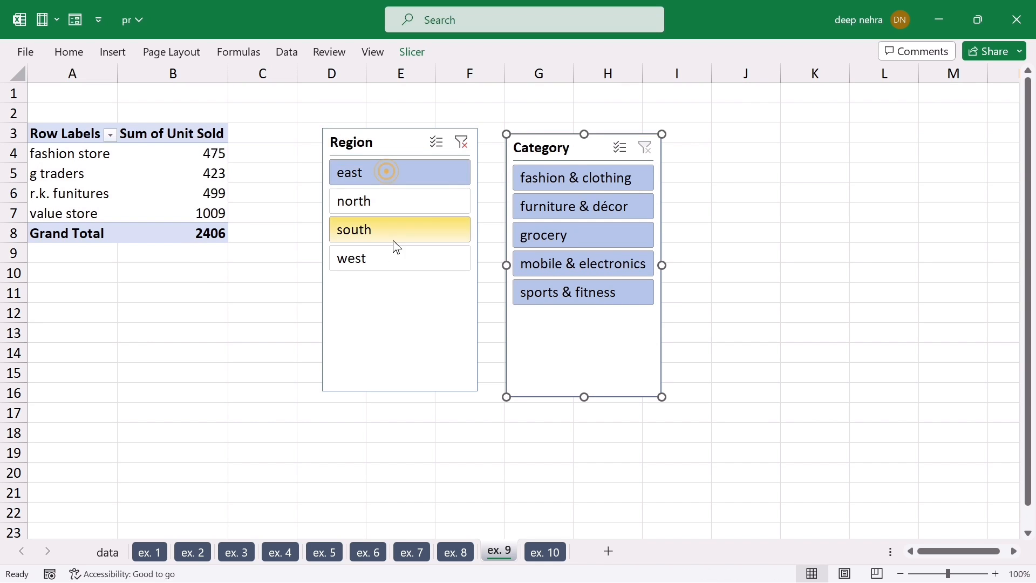
{"action": "left_click", "coordinate": [461, 143]}
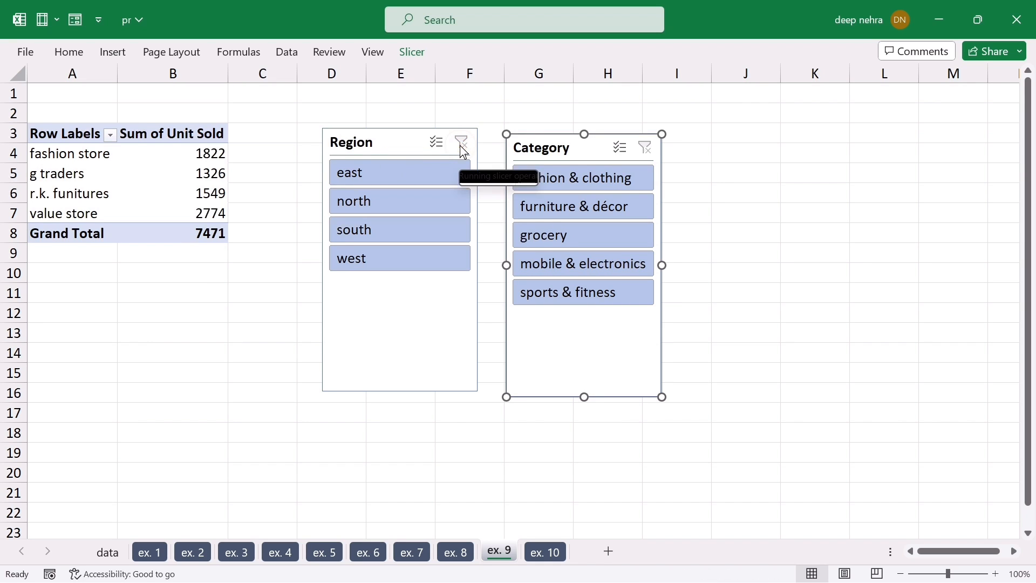
Step: Filter the seller units by fashion & clothing, furniture & décor and grocery in turn with the Category slicer
{"action": "left_click", "coordinate": [592, 183]}
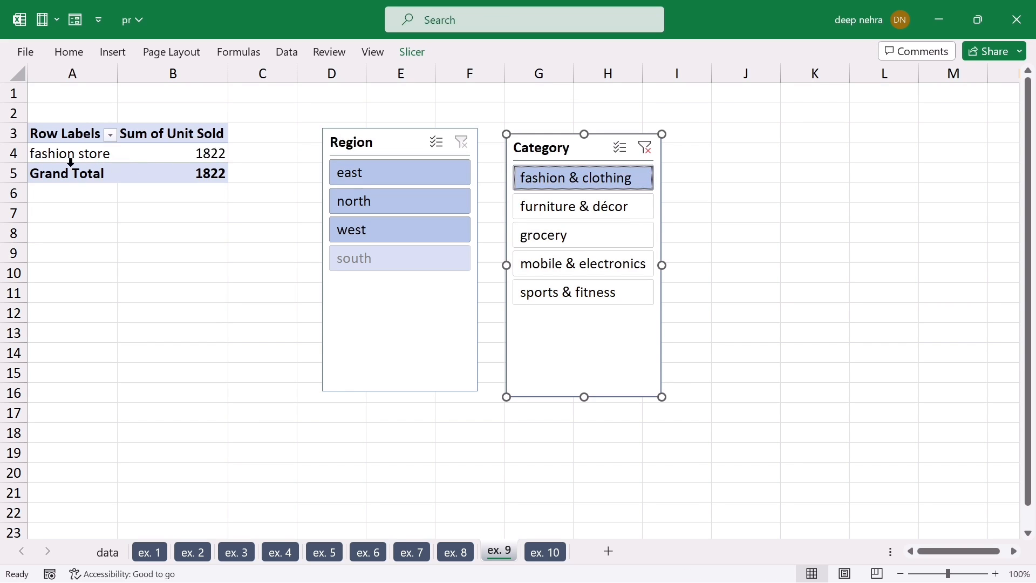
{"action": "left_click", "coordinate": [539, 212]}
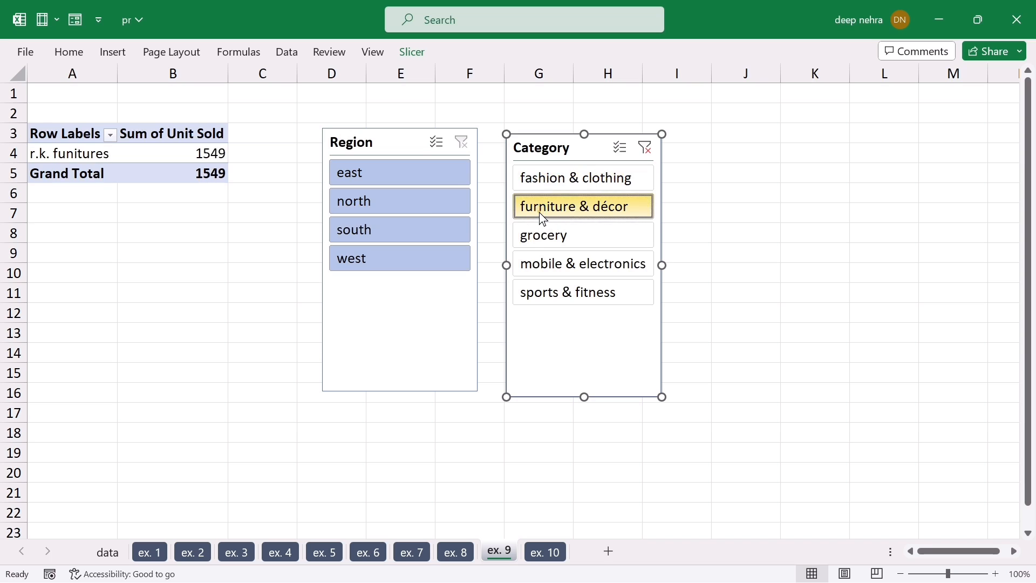
{"action": "left_click", "coordinate": [567, 238]}
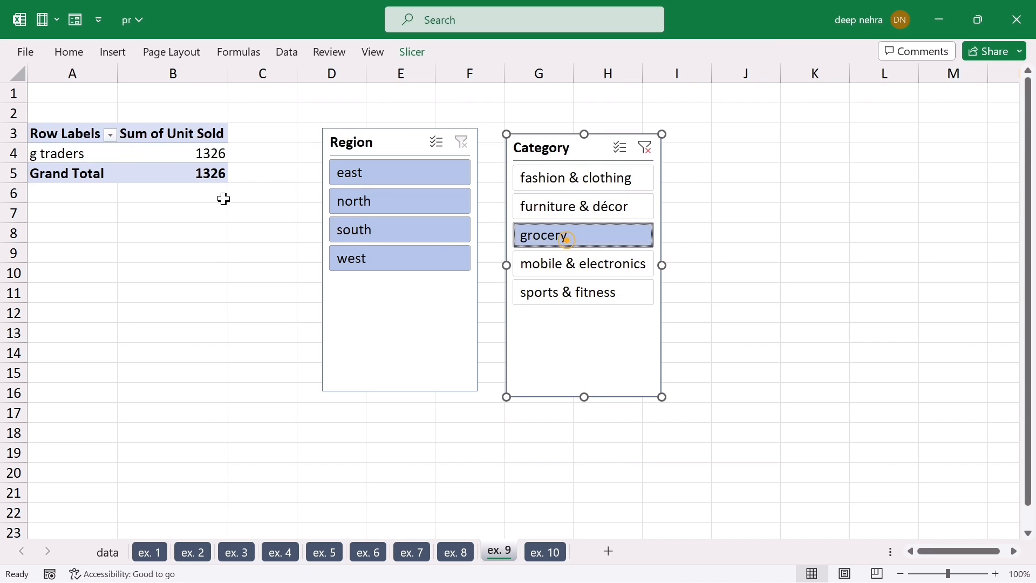
Step: Combine grocery, mobile & electronics and sports & fitness in the Category slicer, and clear its filter after trying furniture & décor alone
{"action": "left_click", "coordinate": [541, 213]}
{"action": "left_click", "coordinate": [539, 233]}
{"action": "left_click", "coordinate": [541, 264], "text": "ctrl"}
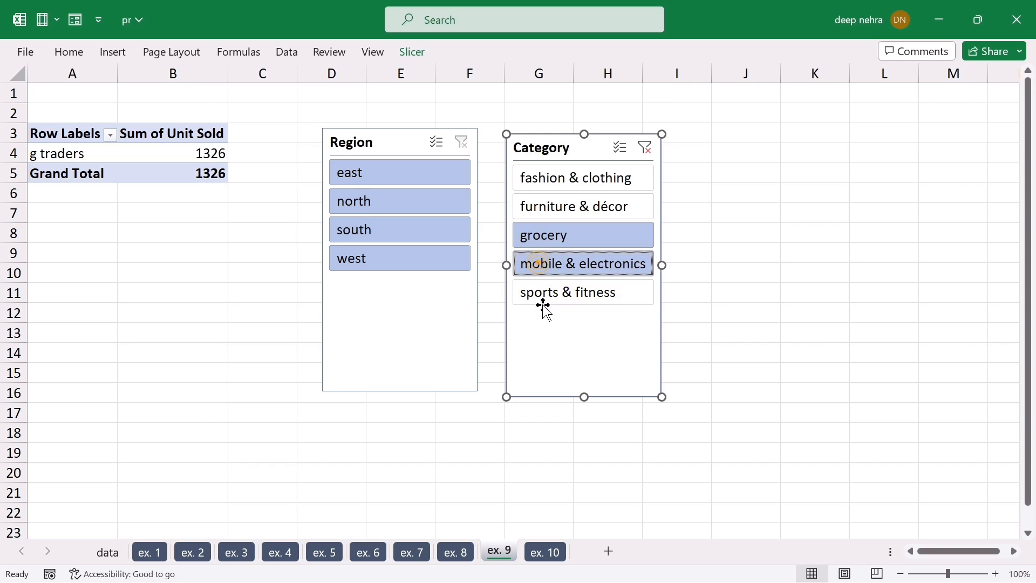
{"action": "left_click", "coordinate": [546, 294], "text": "ctrl"}
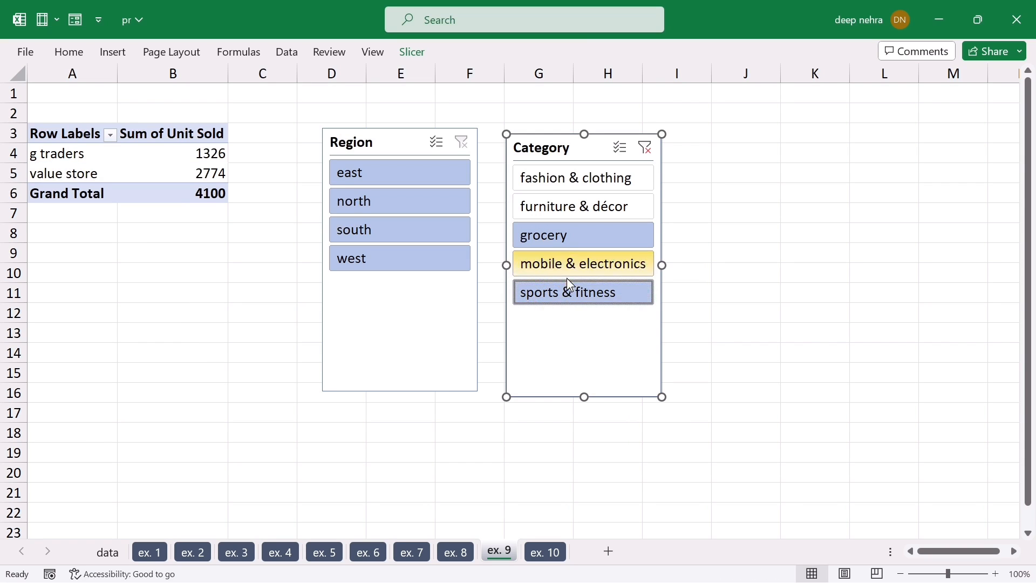
{"action": "left_click", "coordinate": [549, 212]}
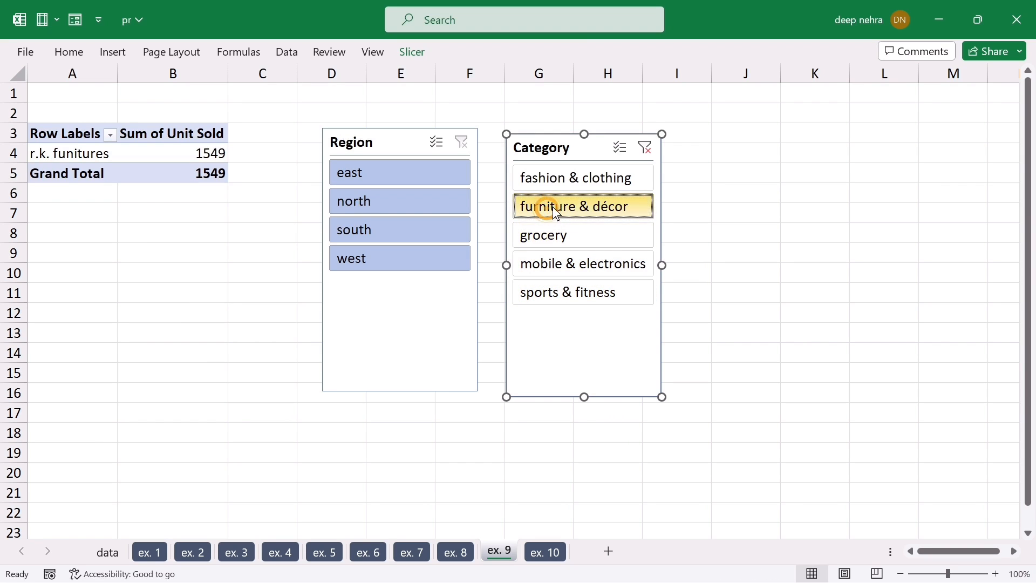
{"action": "left_click", "coordinate": [646, 148]}
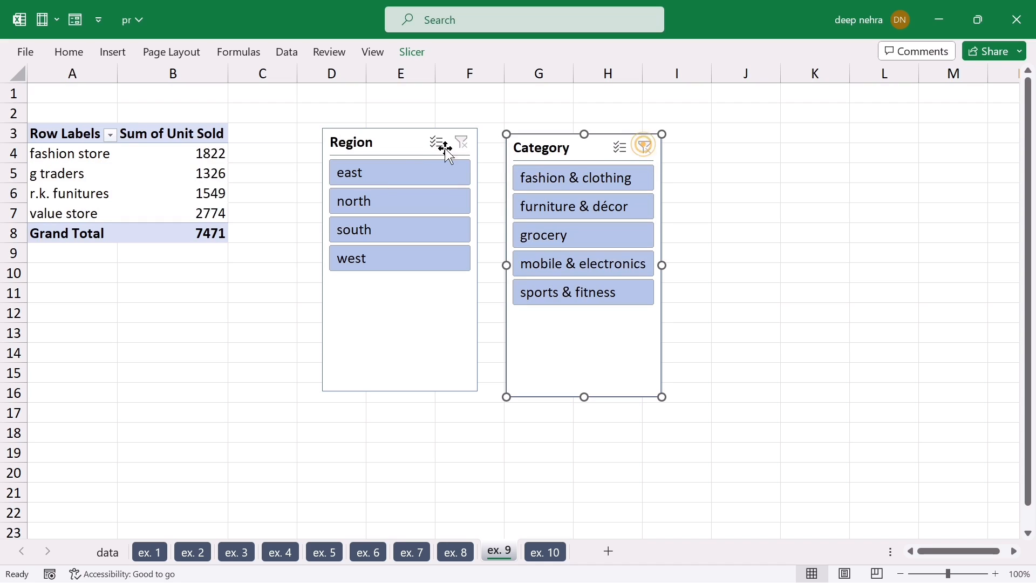
Step: Filter the seller units by the east, north and south regions one after another
{"action": "left_click", "coordinate": [380, 176]}
{"action": "left_click", "coordinate": [370, 203]}
{"action": "left_click", "coordinate": [382, 225]}
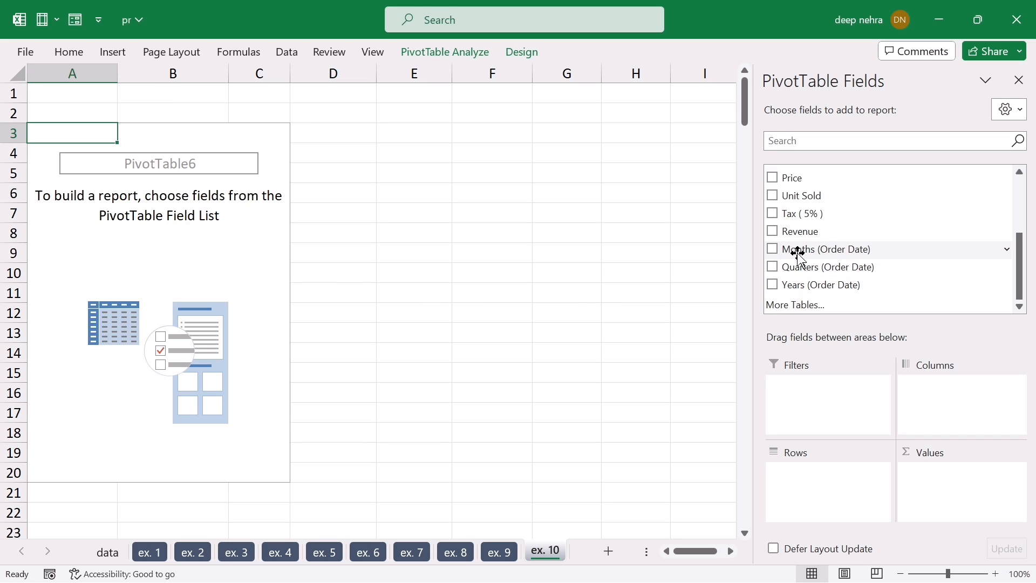
Step: Nest Items under Months (Order Date) in the rows of the ex. 10 PivotTable
{"action": "left_click_drag", "start_coordinate": [799, 254], "coordinate": [814, 486]}
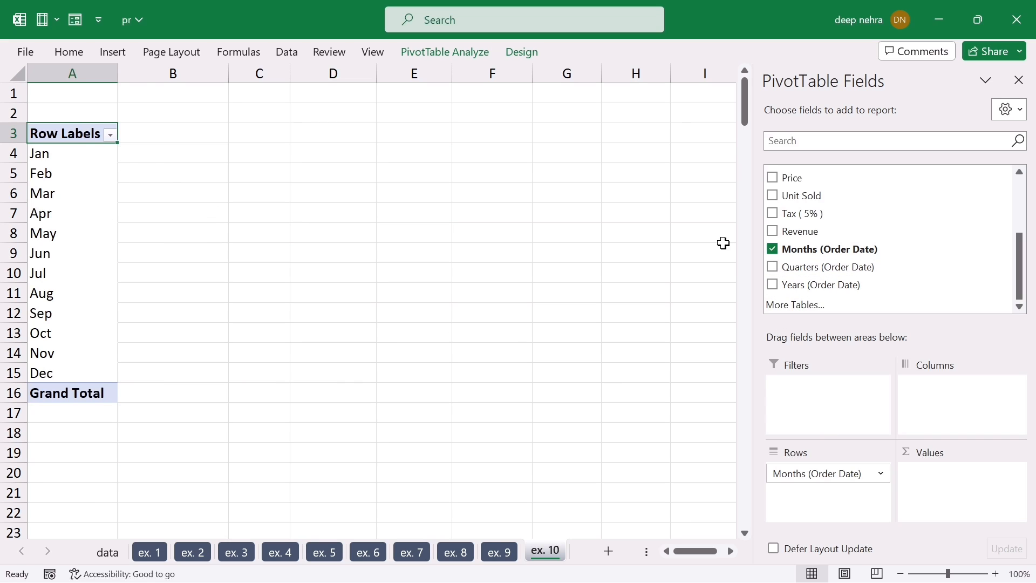
{"action": "scroll", "coordinate": [782, 234], "scroll_direction": "up", "scroll_amount": 2}
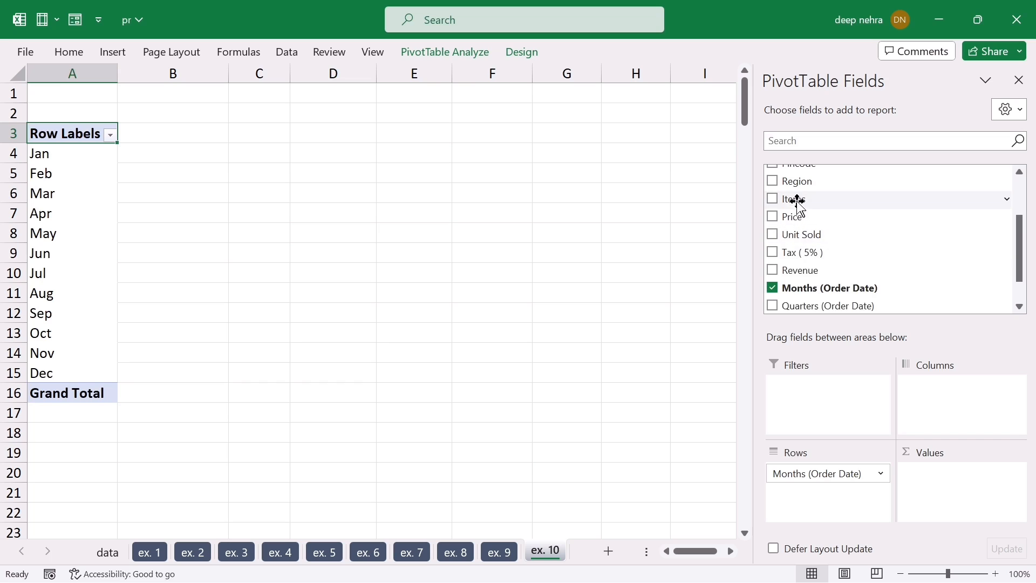
{"action": "left_click_drag", "start_coordinate": [799, 205], "coordinate": [823, 513]}
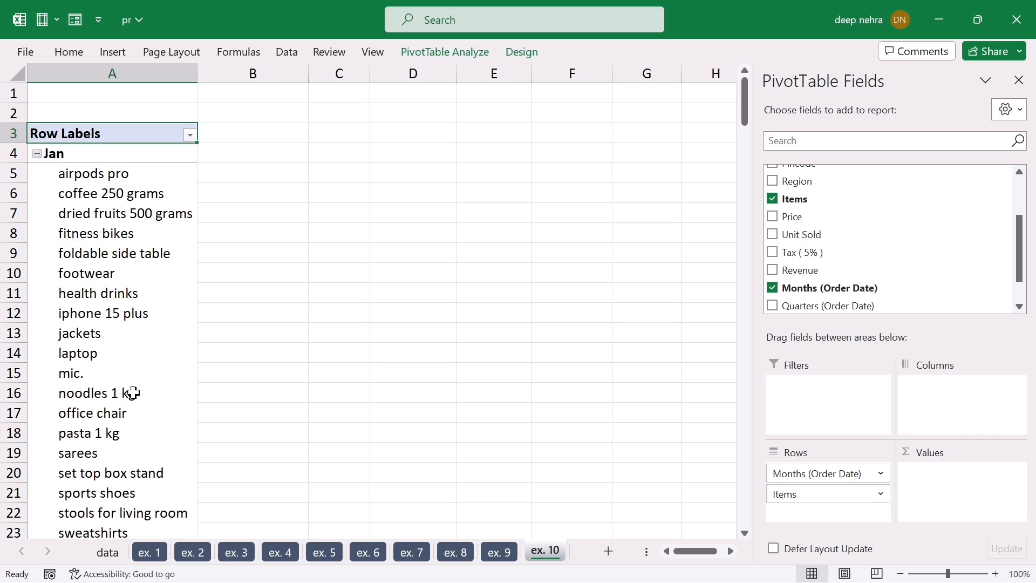
Step: Examine which items are listed under each month of the ex. 10 PivotTable
{"action": "scroll", "coordinate": [132, 392], "scroll_direction": "down", "scroll_amount": 12}
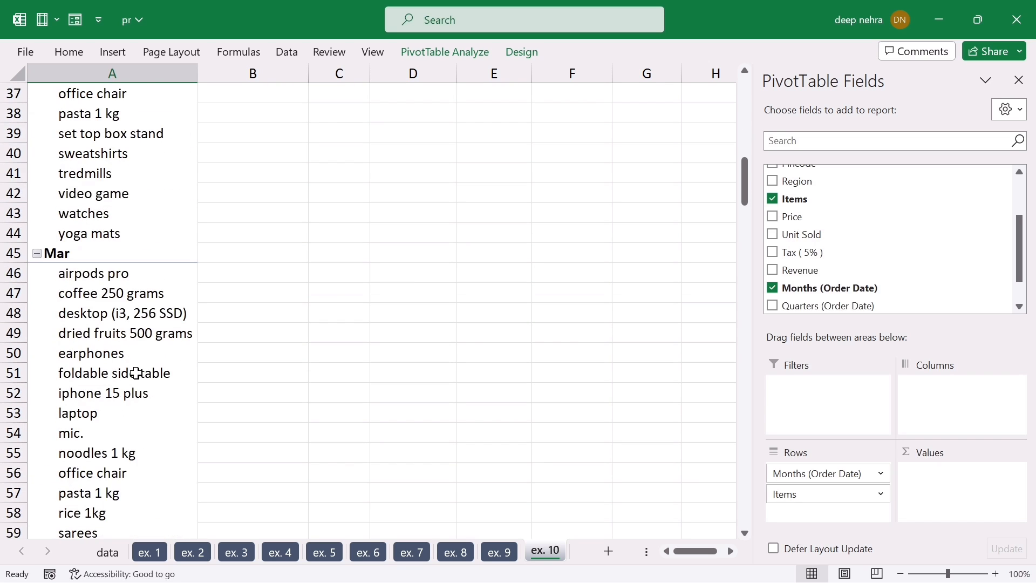
{"action": "scroll", "coordinate": [136, 373], "scroll_direction": "down", "scroll_amount": 15}
{"action": "scroll", "coordinate": [133, 359], "scroll_direction": "down", "scroll_amount": 6}
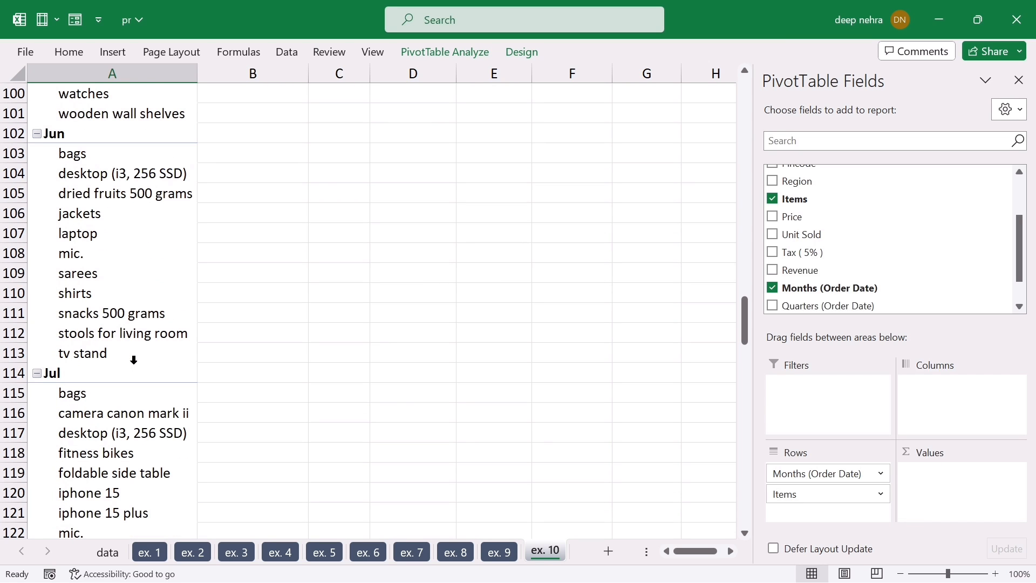
{"action": "scroll", "coordinate": [133, 360], "scroll_direction": "down", "scroll_amount": 5}
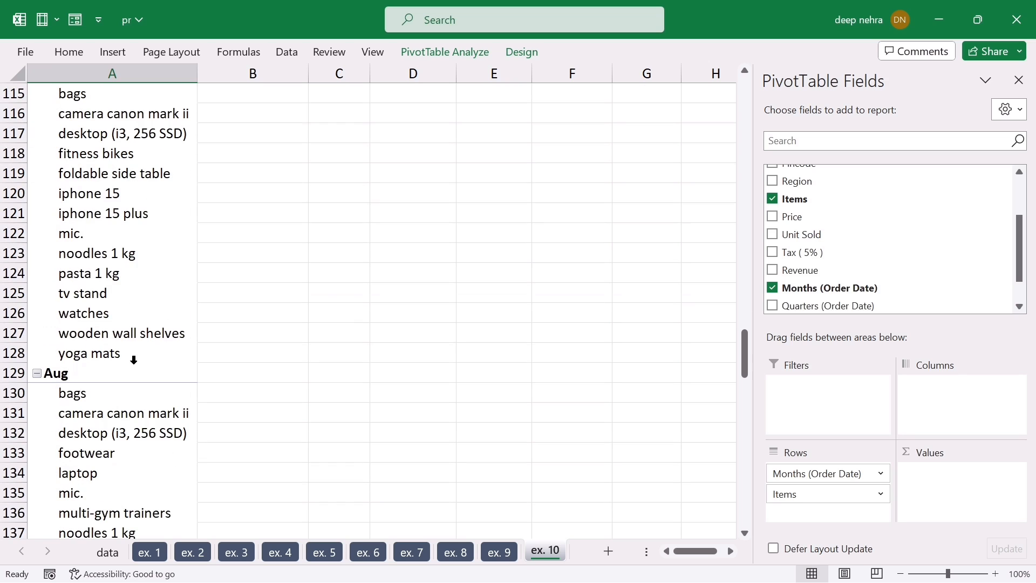
{"action": "scroll", "coordinate": [134, 360], "scroll_direction": "down", "scroll_amount": 8}
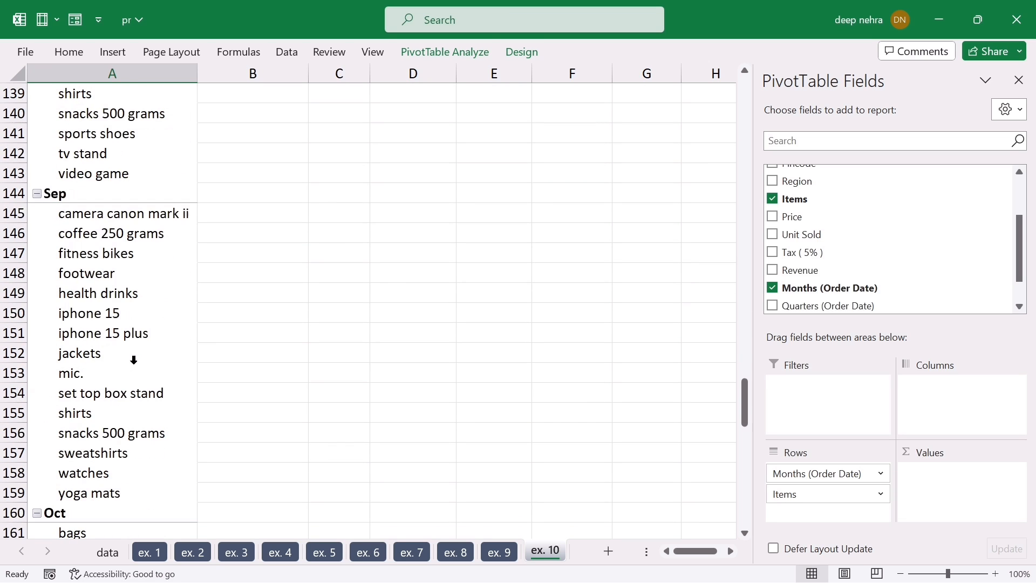
{"action": "scroll", "coordinate": [133, 360], "scroll_direction": "down", "scroll_amount": 4}
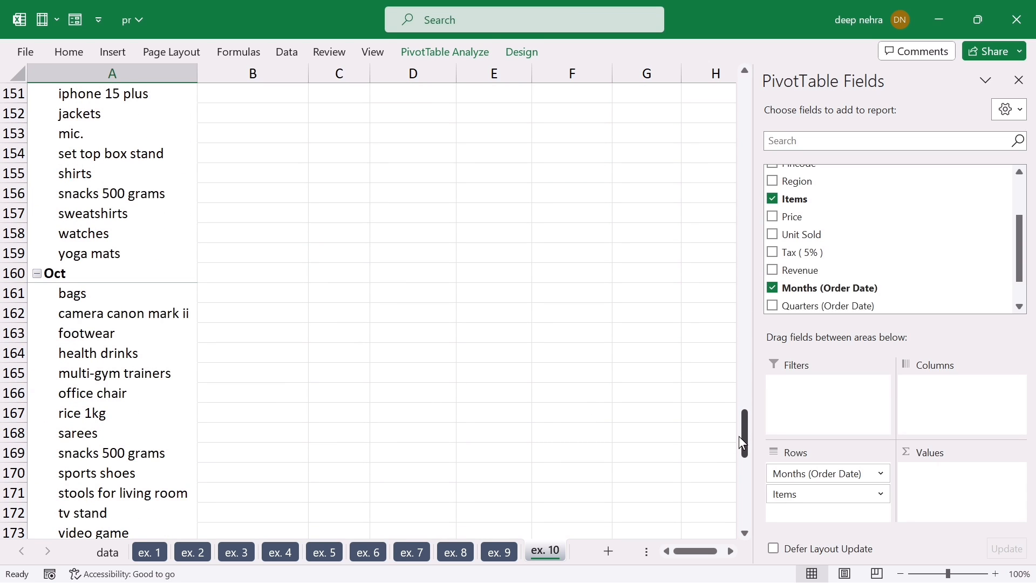
{"action": "left_click_drag", "start_coordinate": [744, 437], "coordinate": [744, 92]}
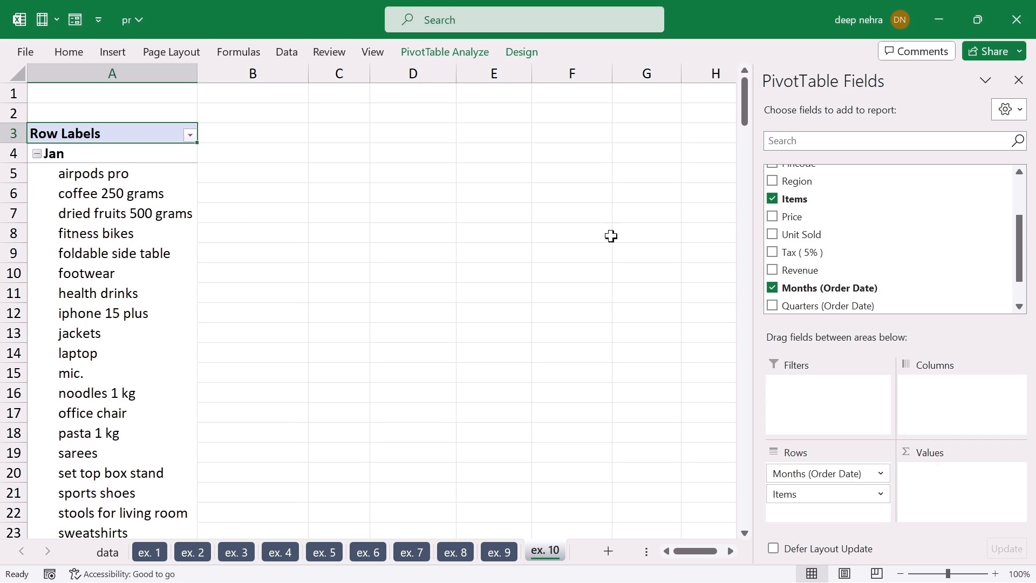
{"action": "scroll", "coordinate": [849, 272], "scroll_direction": "down", "scroll_amount": 1}
{"action": "scroll", "coordinate": [828, 268], "scroll_direction": "up", "scroll_amount": 1}
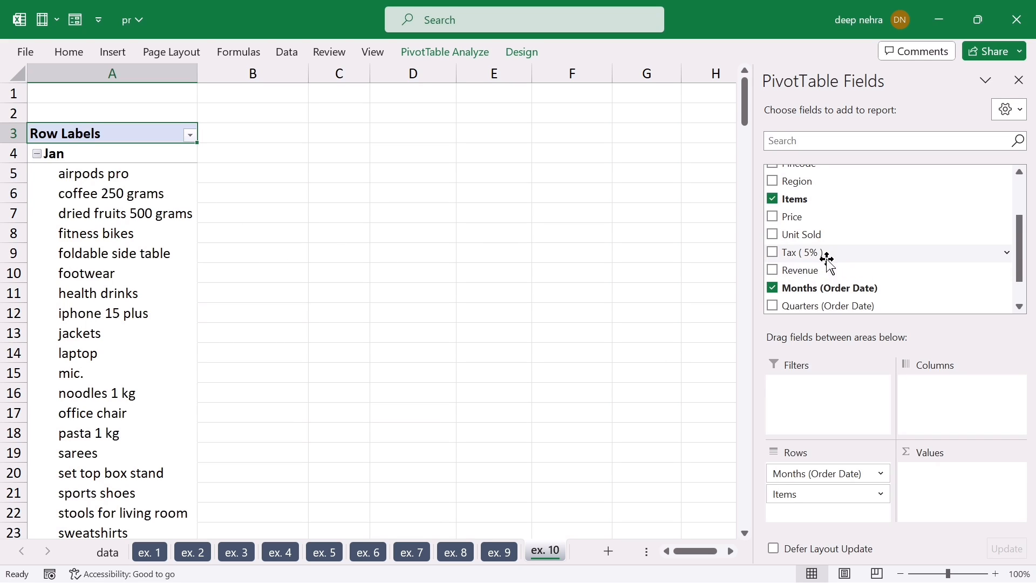
Step: Add the sum of Unit Sold as values to the nested months and items
{"action": "left_click_drag", "start_coordinate": [797, 234], "coordinate": [935, 480]}
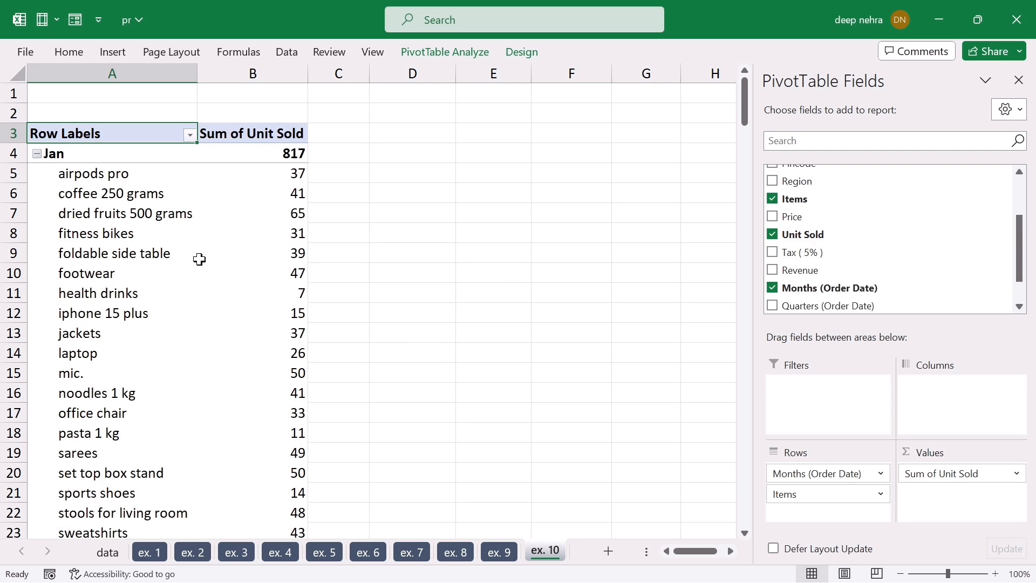
{"action": "mouse_move", "coordinate": [199, 259]}
{"action": "mouse_move", "coordinate": [744, 110]}
{"action": "left_mouse_down"}
{"action": "mouse_move", "coordinate": [734, 396]}
{"action": "mouse_move", "coordinate": [744, 103]}
{"action": "left_mouse_up"}
Step: Remove Months (Order Date), Unit Sold and Items from the ex. 10 PivotTable
{"action": "left_click", "coordinate": [772, 288]}
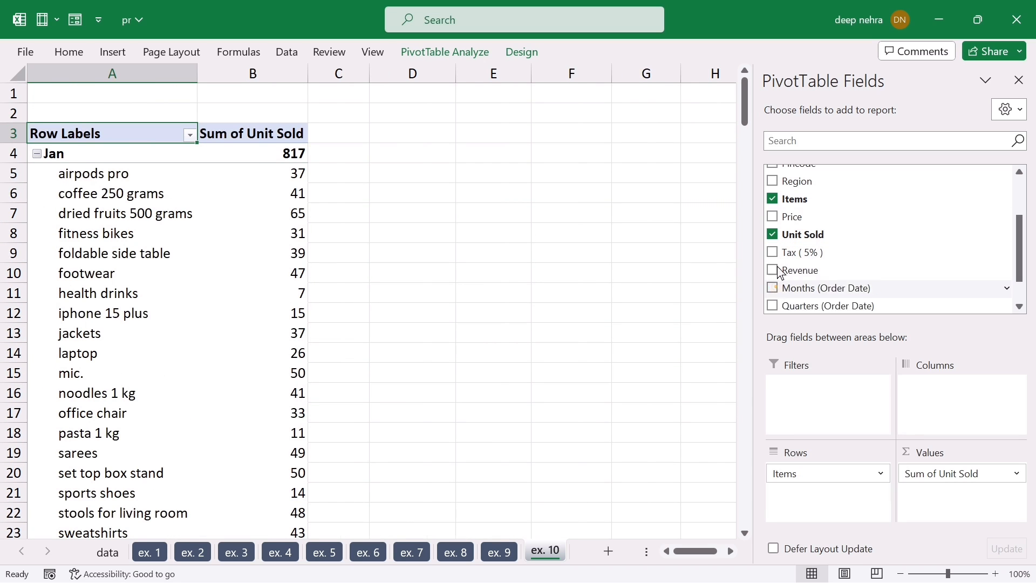
{"action": "left_click", "coordinate": [768, 232]}
{"action": "left_click", "coordinate": [773, 199]}
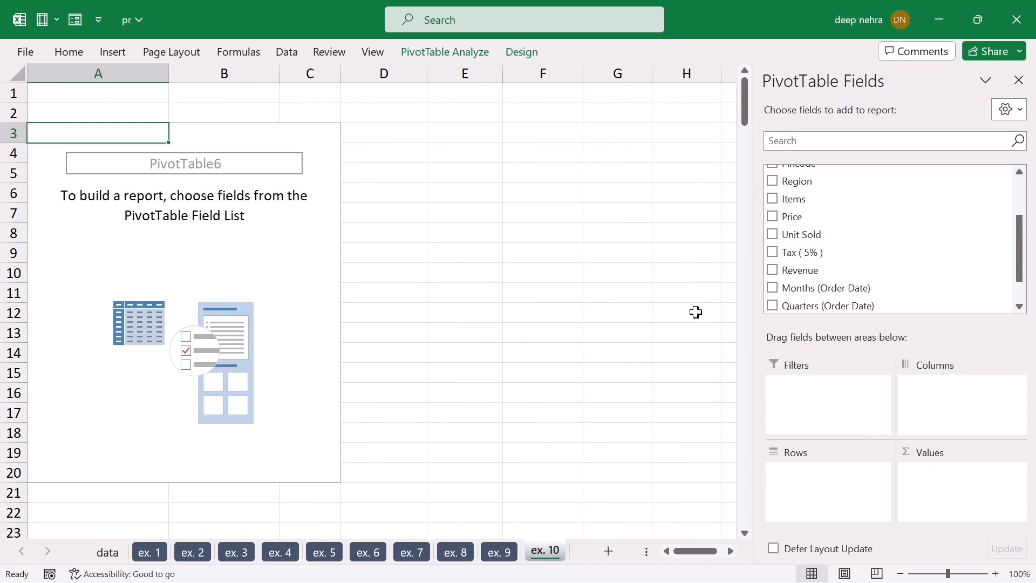
Step: Set up the ex. 10 cross-tab with Items as rows, Months (Order Date) as columns and the sum of Unit Sold as values
{"action": "scroll", "coordinate": [856, 270], "scroll_direction": "up", "scroll_amount": 2}
{"action": "scroll", "coordinate": [856, 259], "scroll_direction": "down", "scroll_amount": 2}
{"action": "scroll", "coordinate": [831, 253], "scroll_direction": "up", "scroll_amount": 2}
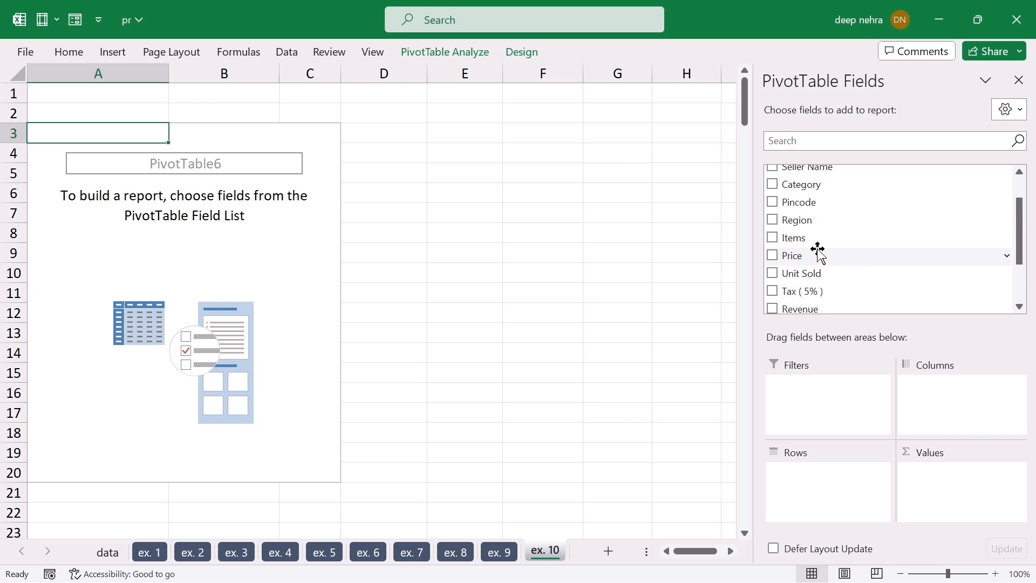
{"action": "left_click_drag", "start_coordinate": [791, 237], "coordinate": [809, 483]}
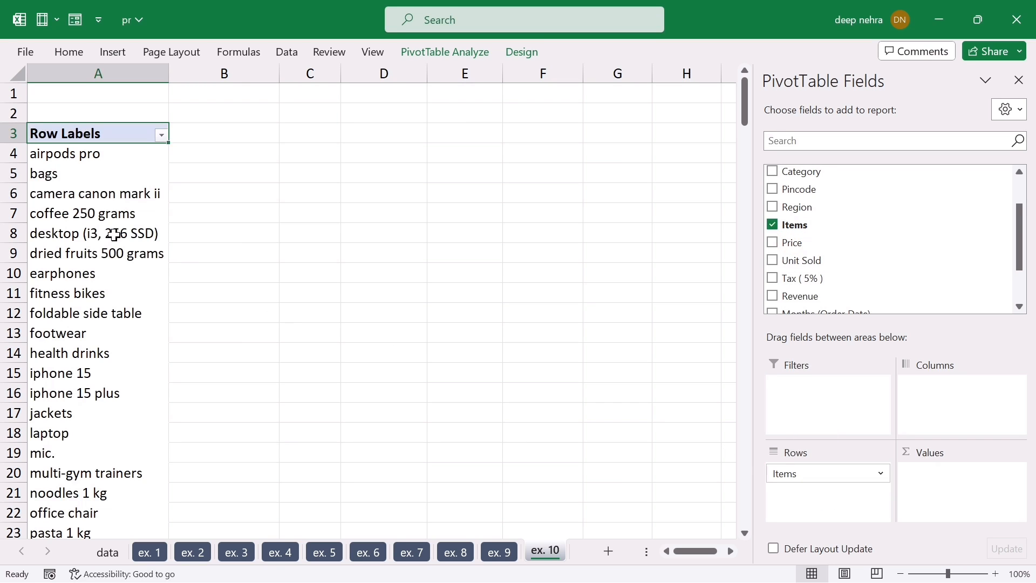
{"action": "scroll", "coordinate": [81, 222], "scroll_direction": "down", "scroll_amount": 4}
{"action": "scroll", "coordinate": [70, 239], "scroll_direction": "up", "scroll_amount": 4}
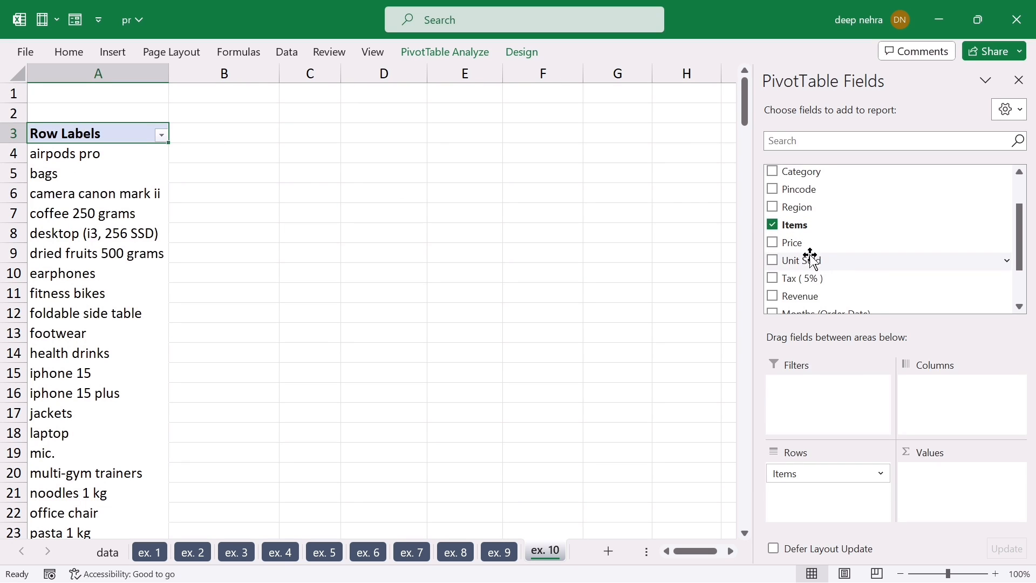
{"action": "scroll", "coordinate": [818, 265], "scroll_direction": "down", "scroll_amount": 2}
{"action": "left_click_drag", "start_coordinate": [793, 248], "coordinate": [962, 410]}
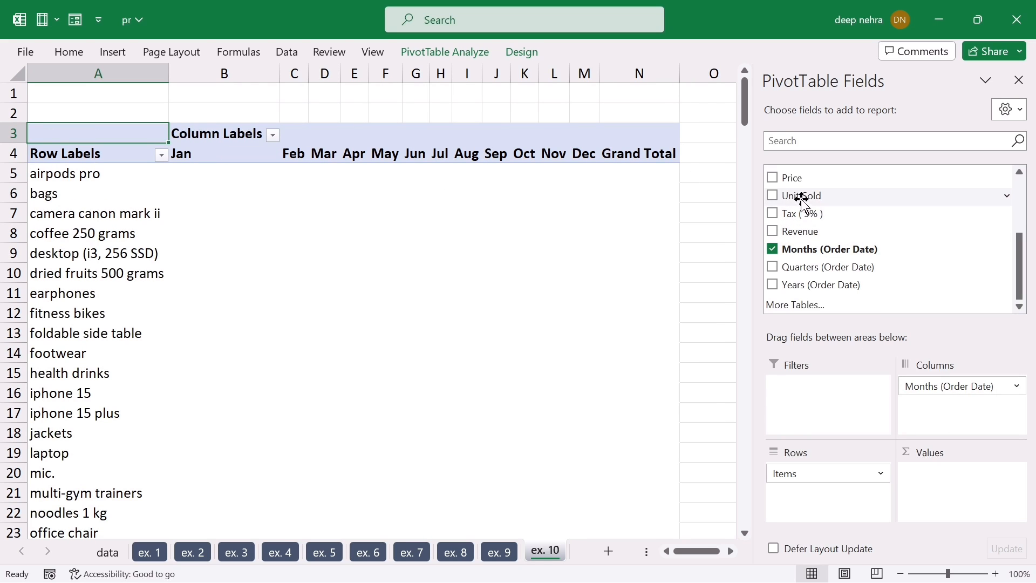
{"action": "left_click_drag", "start_coordinate": [798, 199], "coordinate": [939, 493]}
{"action": "left_click", "coordinate": [362, 249]}
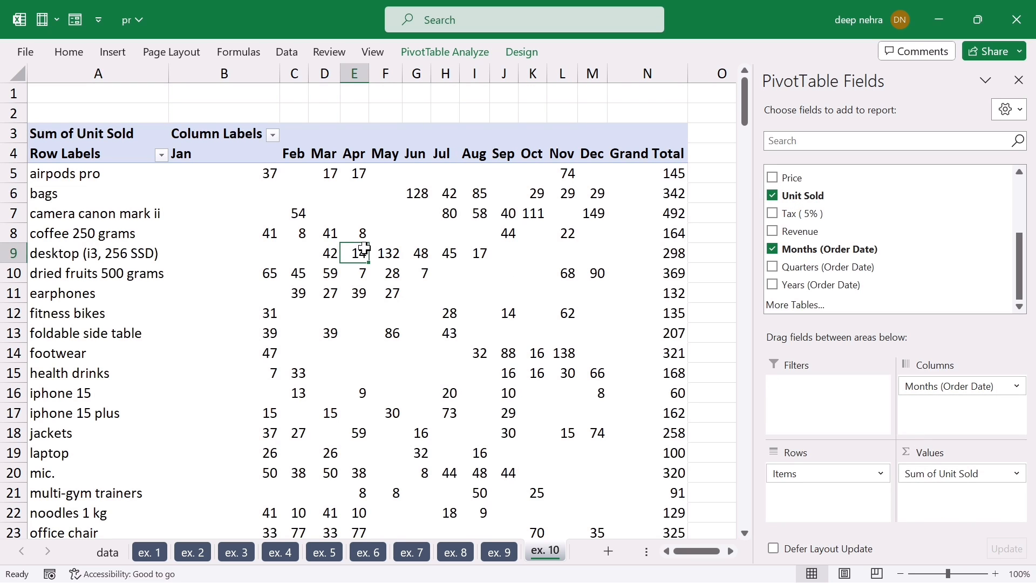
Step: Give the month columns B to M of the cross-tab one equal width
{"action": "left_click_drag", "start_coordinate": [247, 82], "coordinate": [592, 101]}
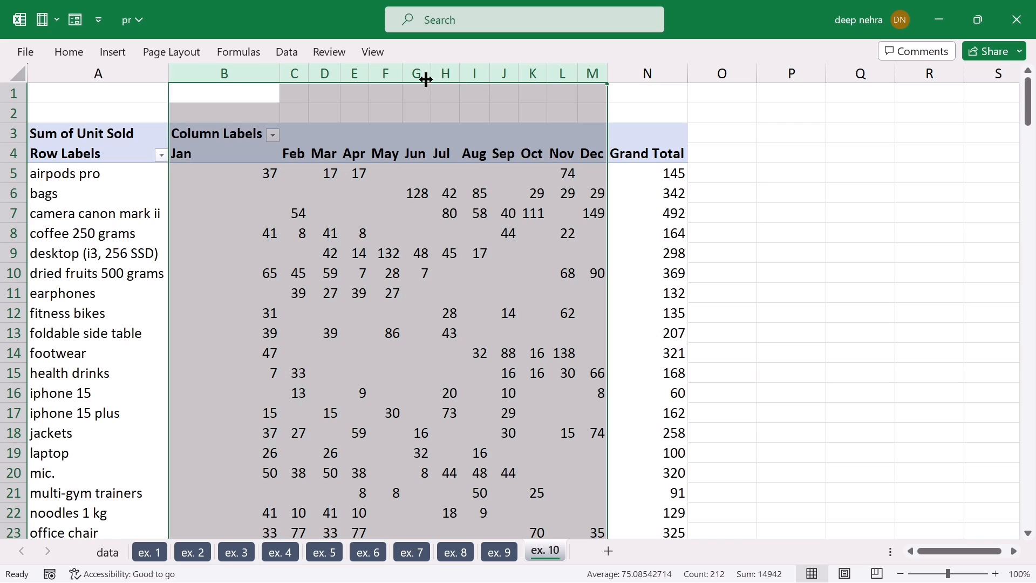
{"action": "left_click_drag", "start_coordinate": [430, 74], "coordinate": [447, 84]}
{"action": "left_click", "coordinate": [372, 241]}
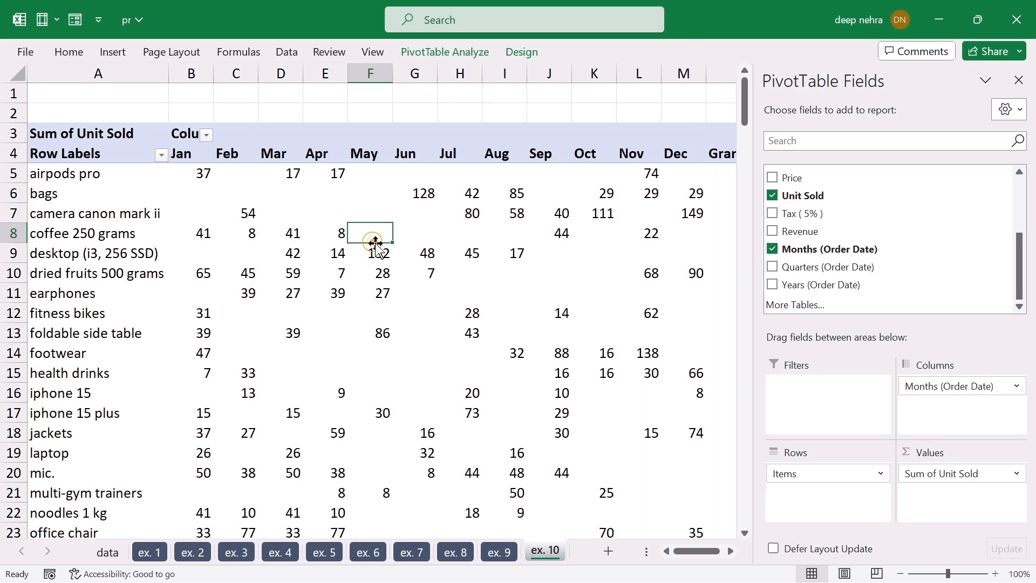
Step: Examine the monthly Unit Sold figures for airpods pro and the row and column grand totals in the ex. 10 cross-tab
{"action": "left_click", "coordinate": [821, 272]}
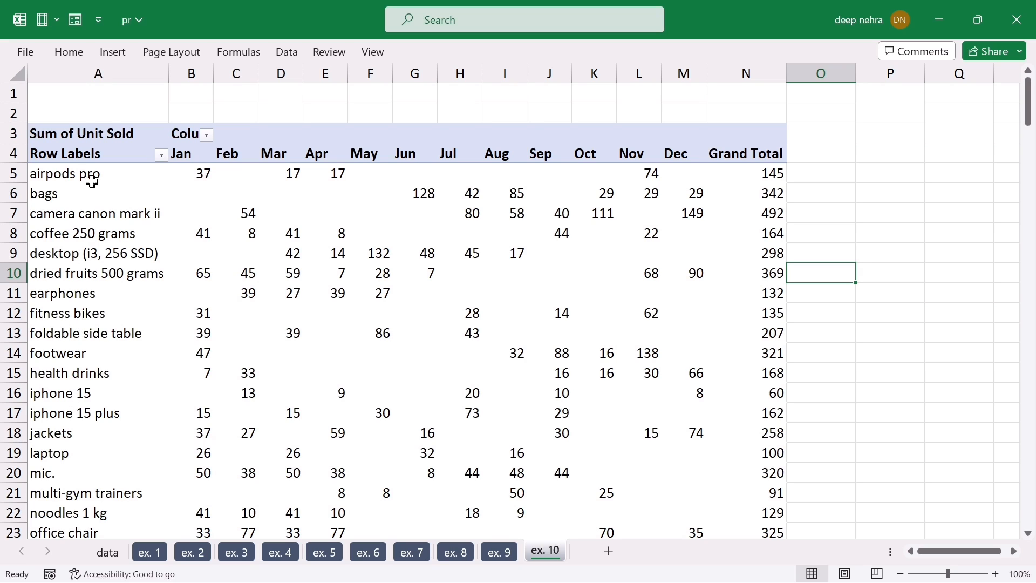
{"action": "left_click", "coordinate": [92, 181]}
{"action": "left_click", "coordinate": [194, 176]}
{"action": "left_click", "coordinate": [238, 174]}
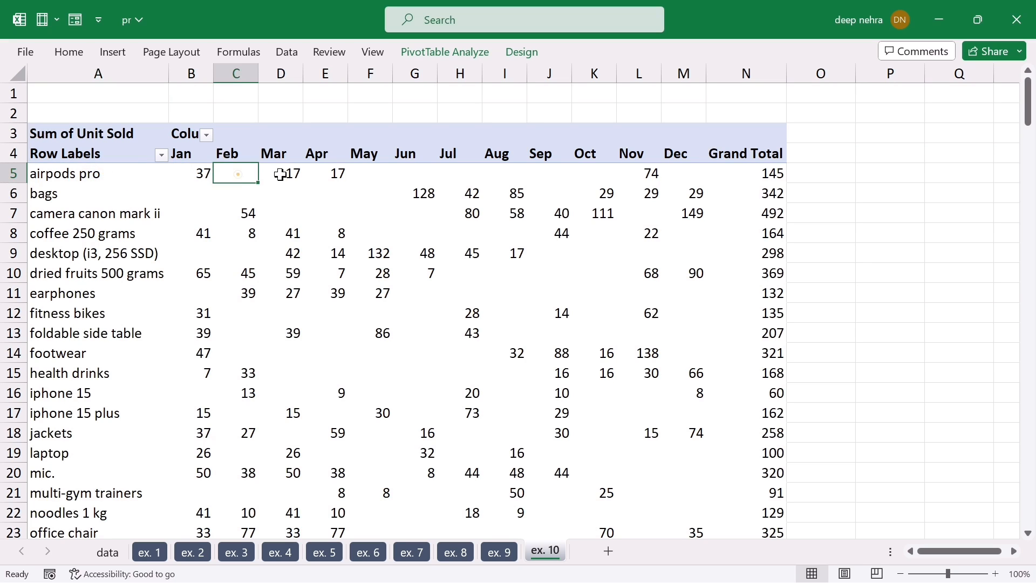
{"action": "left_click", "coordinate": [281, 173]}
{"action": "left_click", "coordinate": [335, 172]}
{"action": "left_click", "coordinate": [378, 172]}
{"action": "left_click", "coordinate": [427, 173]}
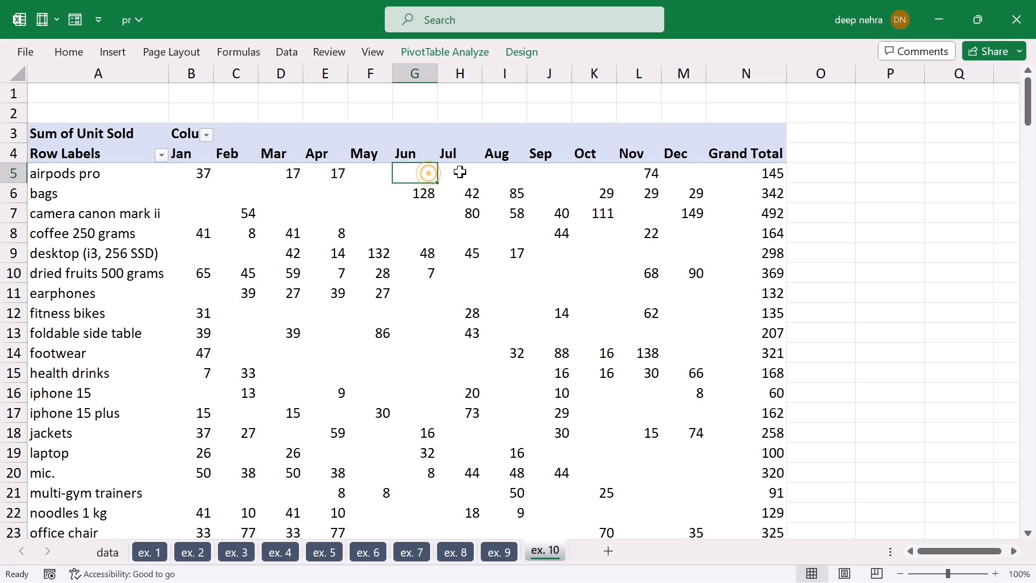
{"action": "left_click", "coordinate": [460, 173]}
{"action": "left_click", "coordinate": [502, 172]}
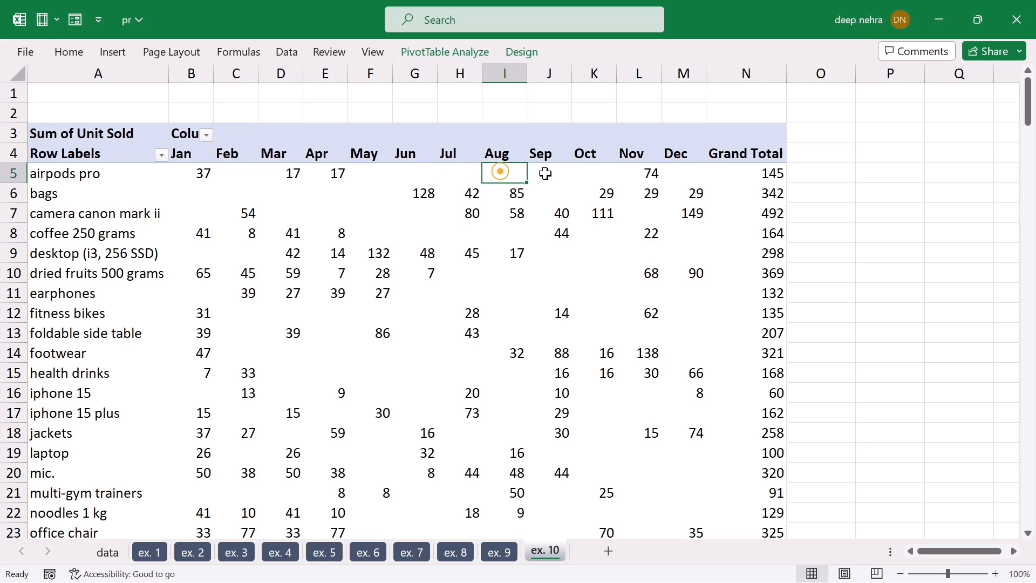
{"action": "left_click", "coordinate": [405, 171]}
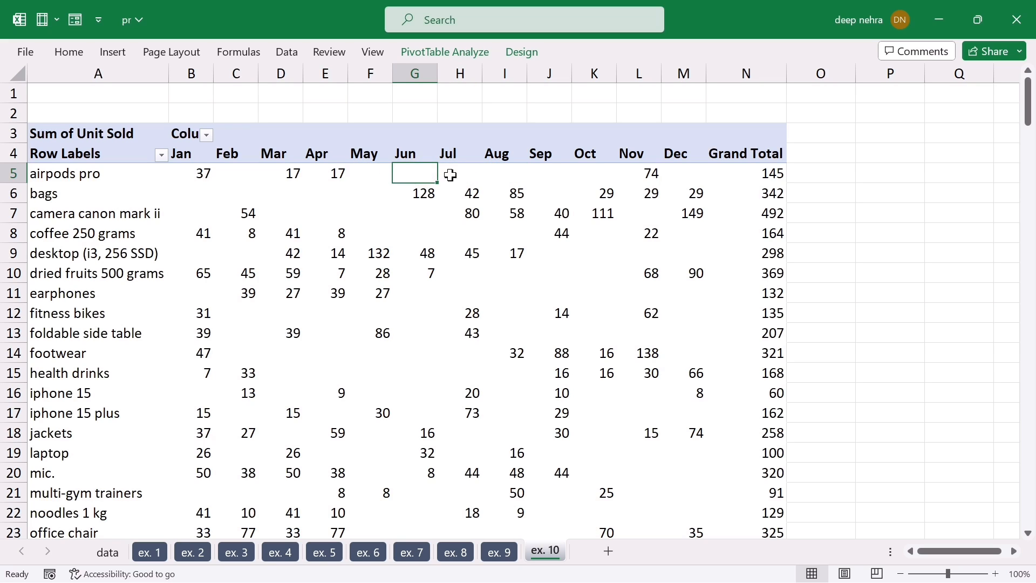
{"action": "left_click", "coordinate": [325, 171]}
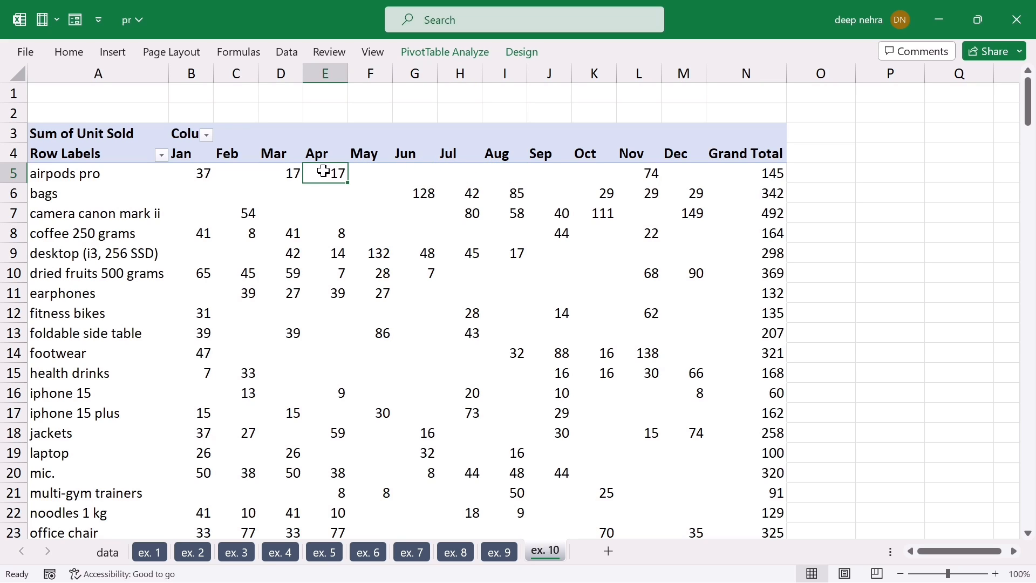
{"action": "left_click", "coordinate": [284, 172]}
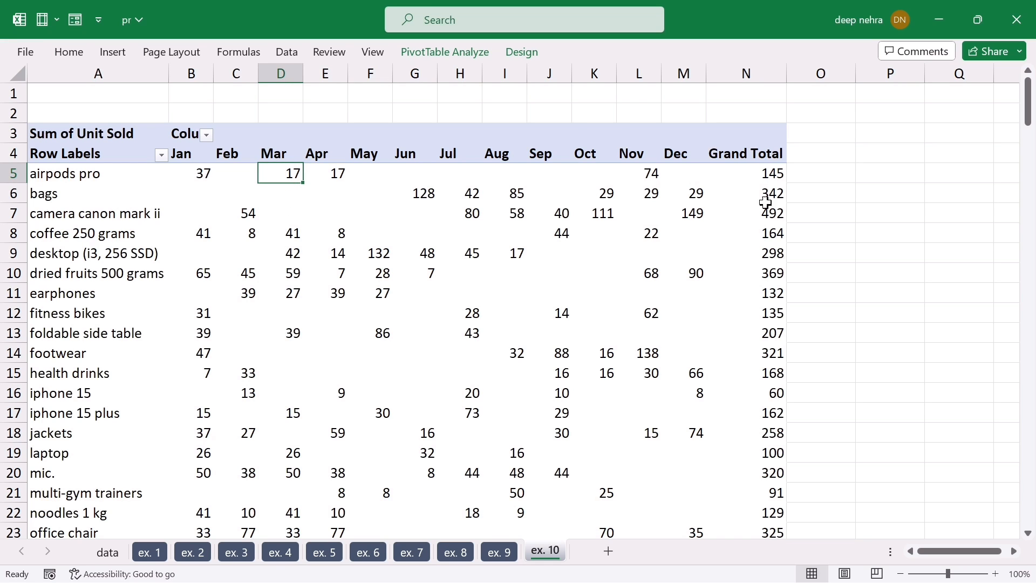
{"action": "scroll", "coordinate": [766, 202], "scroll_direction": "down", "scroll_amount": 3}
{"action": "scroll", "coordinate": [752, 363], "scroll_direction": "down", "scroll_amount": 3}
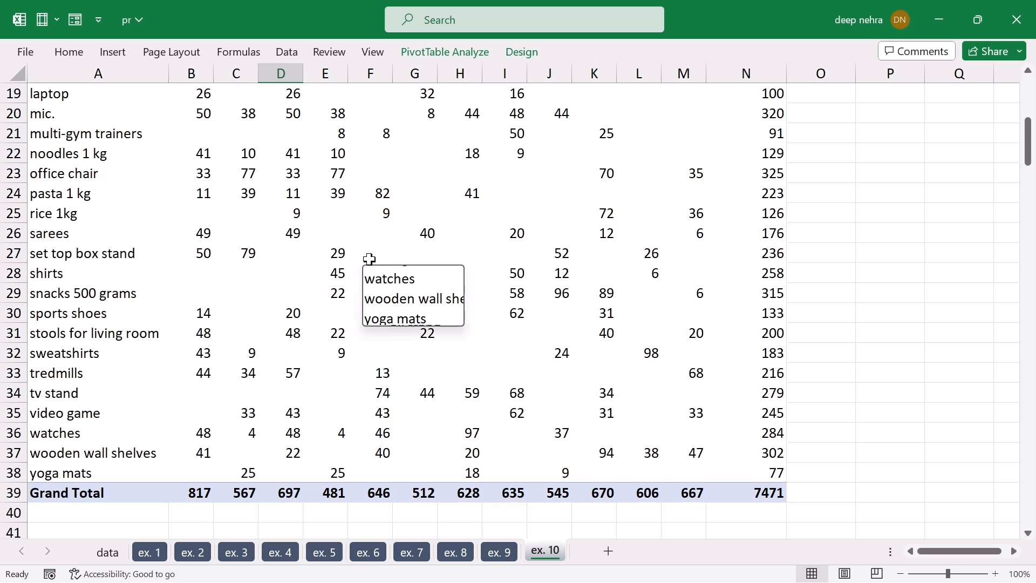
{"action": "left_click", "coordinate": [523, 53]}
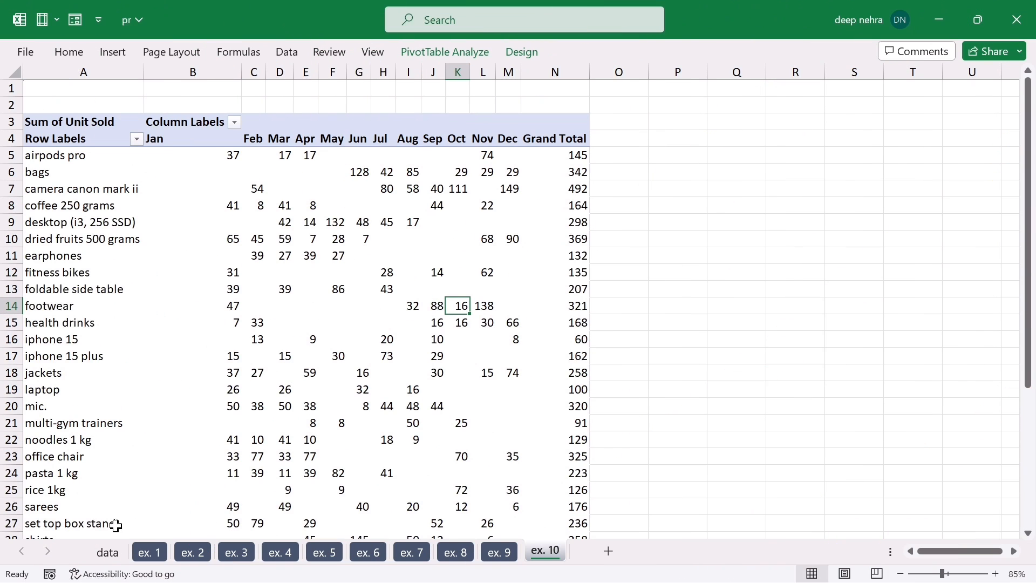
Step: Compare the data sheet with the ex. 10 cross-tab and refresh the PivotTable from its source data
{"action": "left_click", "coordinate": [107, 551]}
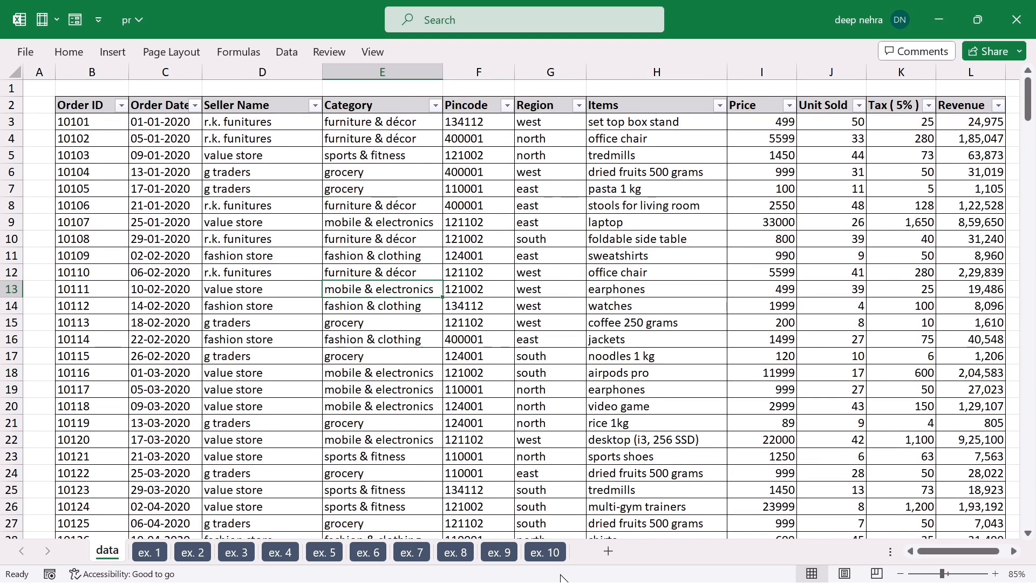
{"action": "left_click", "coordinate": [544, 553]}
{"action": "mouse_move", "coordinate": [390, 337]}
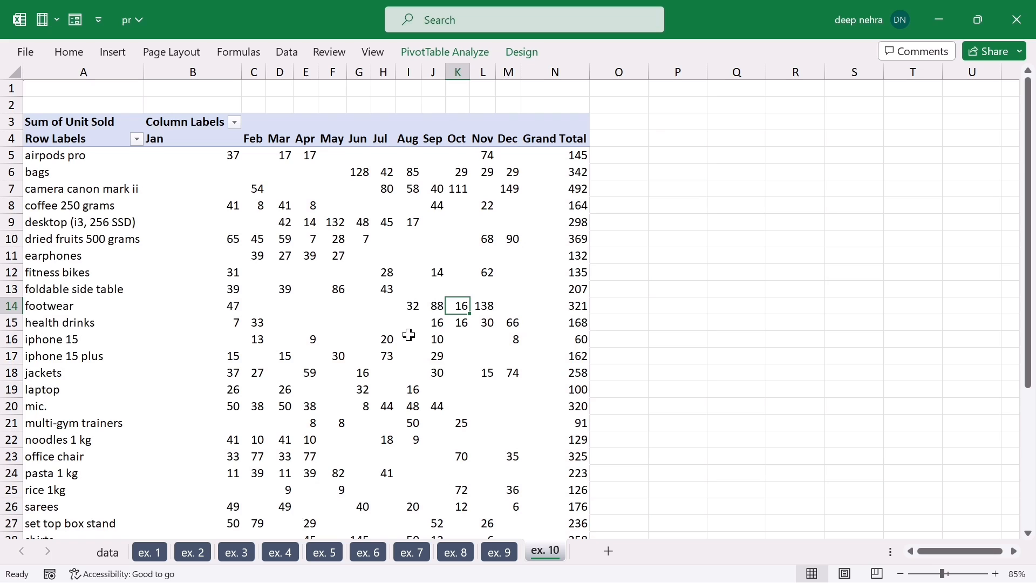
{"action": "left_click", "coordinate": [355, 333]}
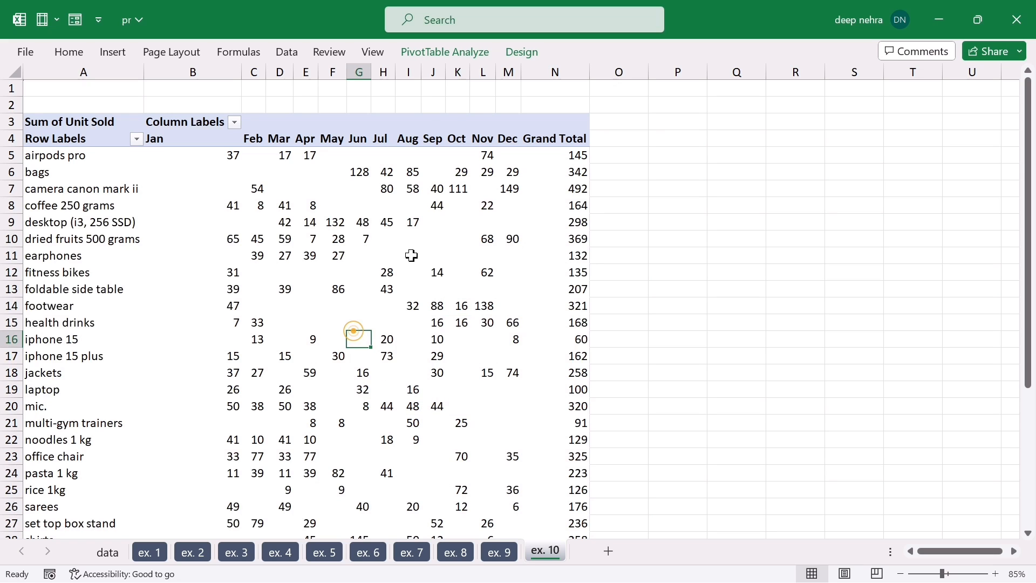
{"action": "left_click", "coordinate": [462, 54]}
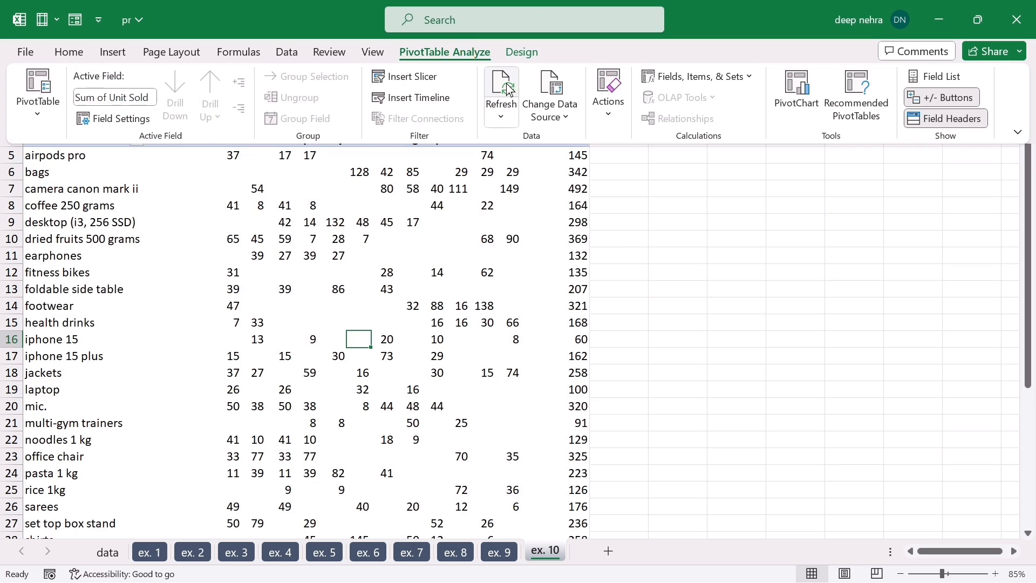
{"action": "left_click", "coordinate": [502, 88]}
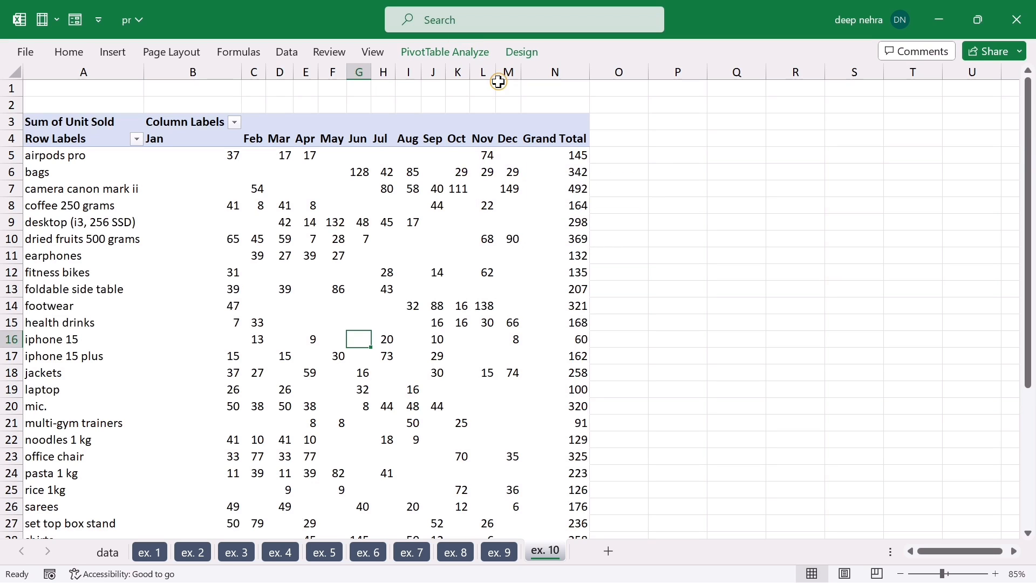
Step: Check the source range of the ex. 10 PivotTable in the Change PivotTable Data Source dialog and close it without changes
{"action": "mouse_move", "coordinate": [578, 362]}
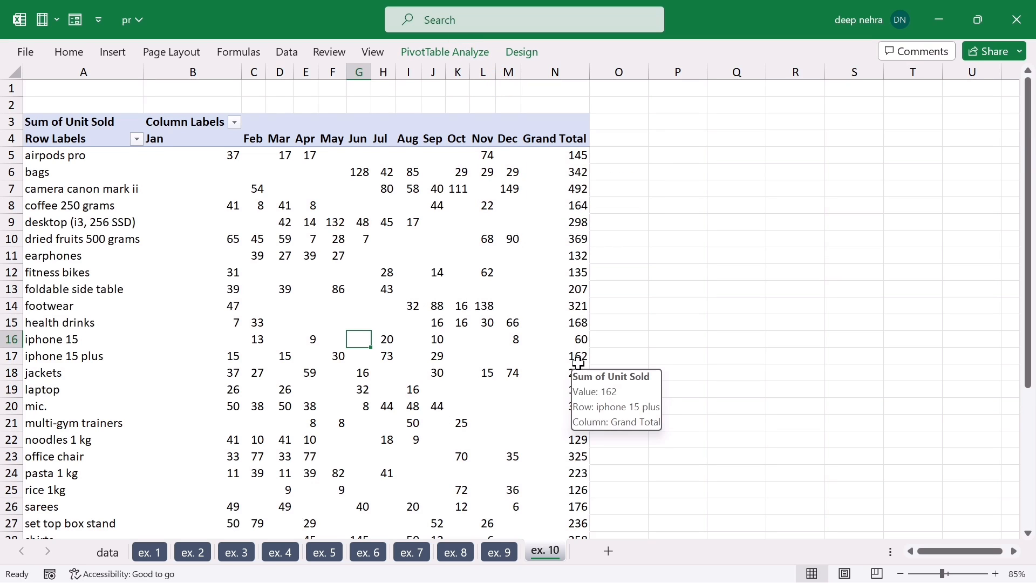
{"action": "left_click", "coordinate": [105, 552]}
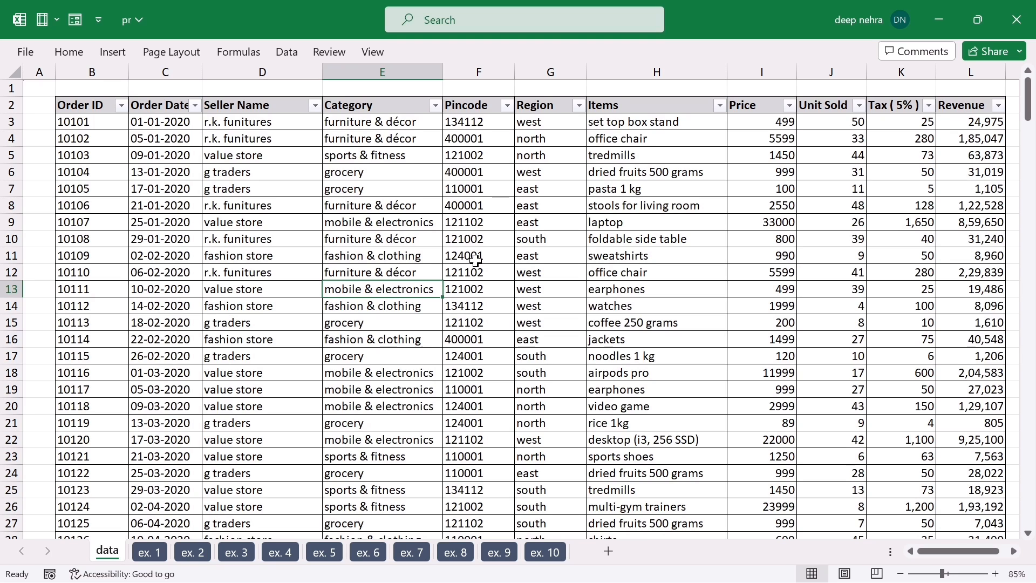
{"action": "left_click", "coordinate": [542, 552]}
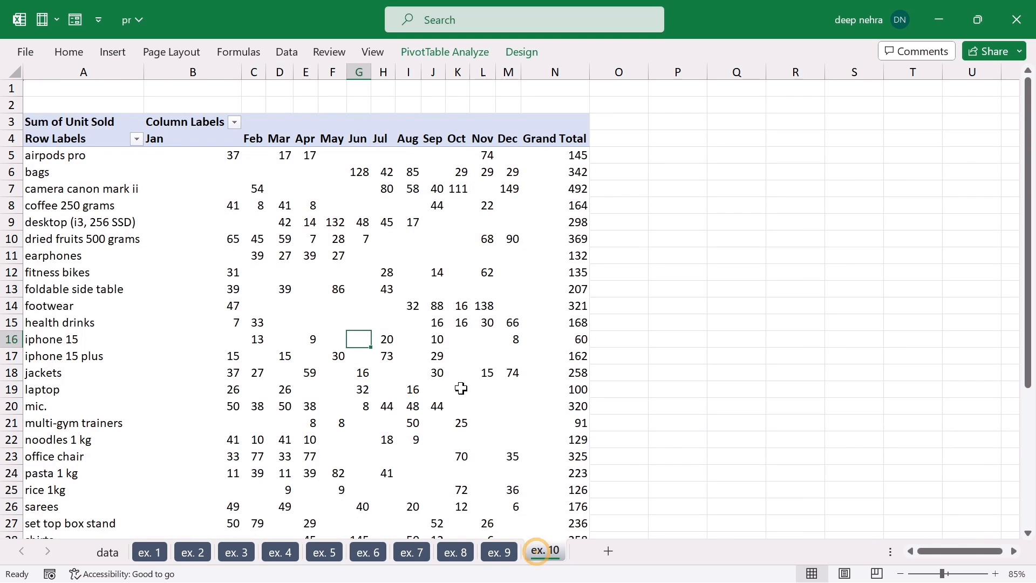
{"action": "left_click", "coordinate": [382, 321]}
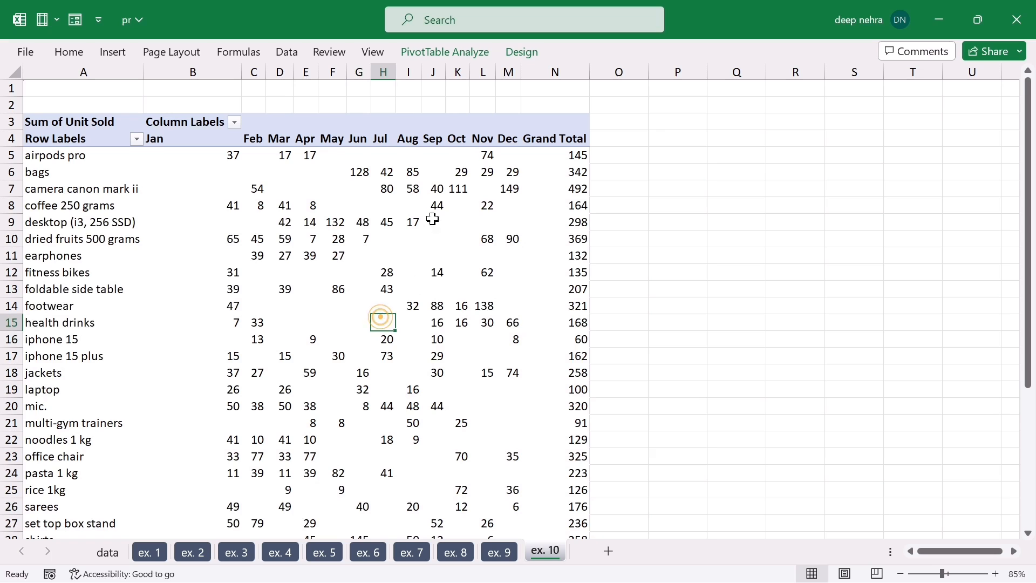
{"action": "left_click", "coordinate": [471, 56]}
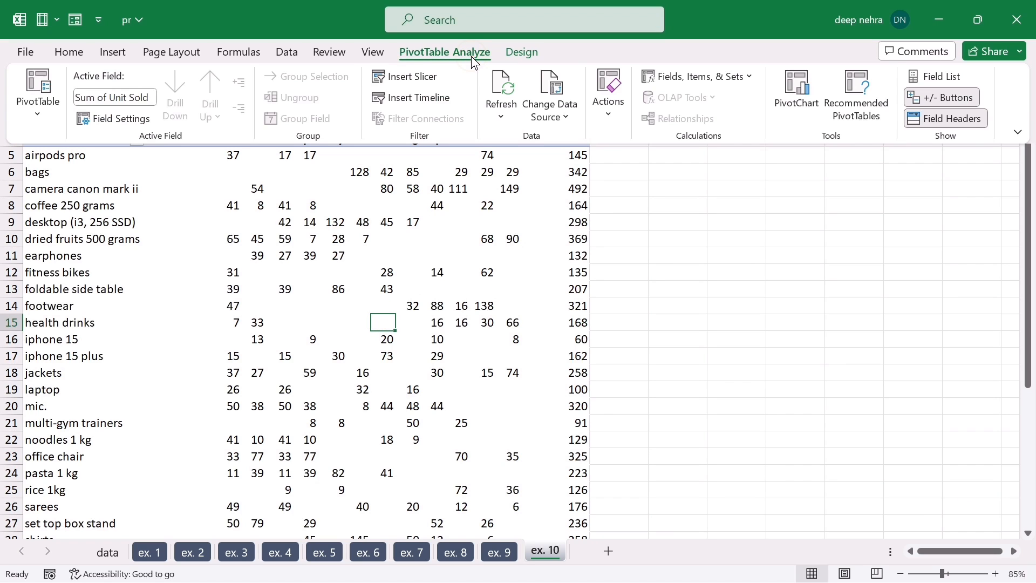
{"action": "left_click", "coordinate": [562, 120]}
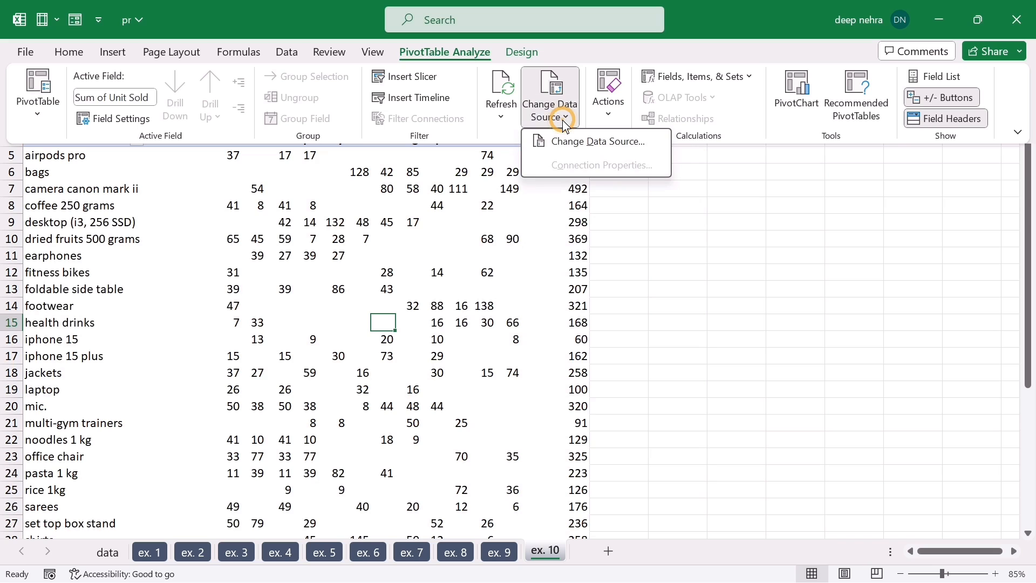
{"action": "left_click", "coordinate": [591, 142]}
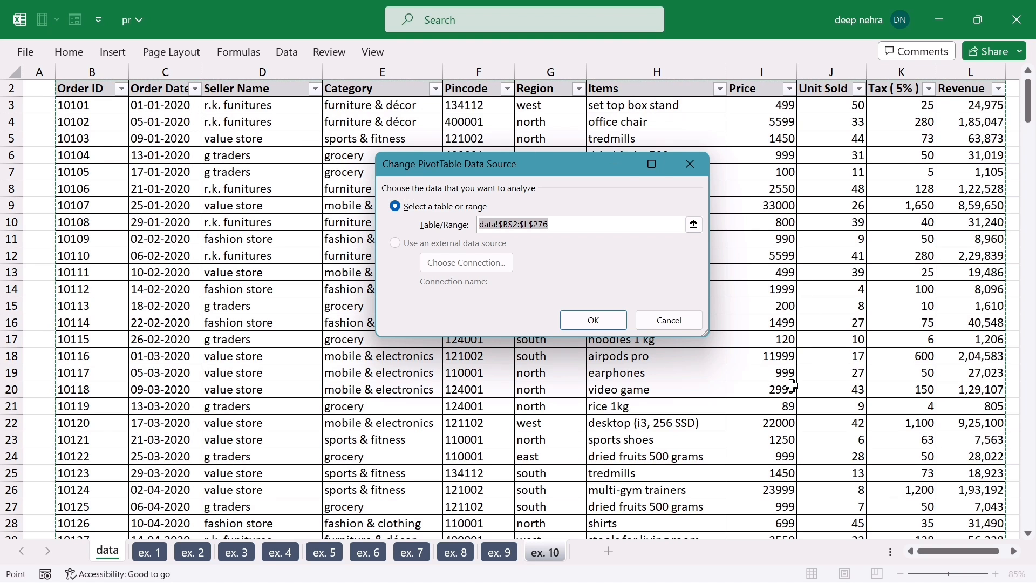
{"action": "left_click", "coordinate": [580, 320]}
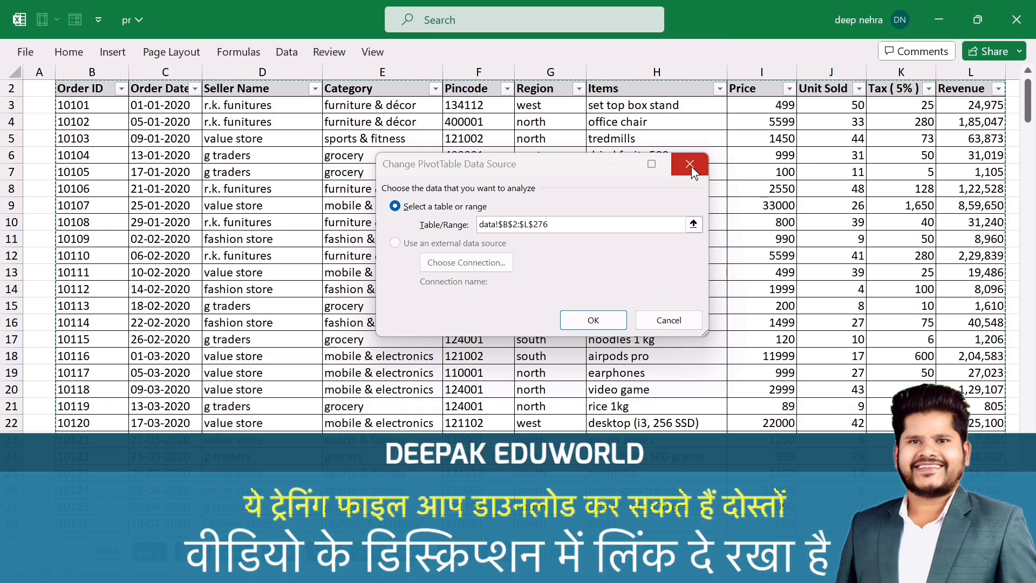
{"action": "left_click", "coordinate": [691, 167]}
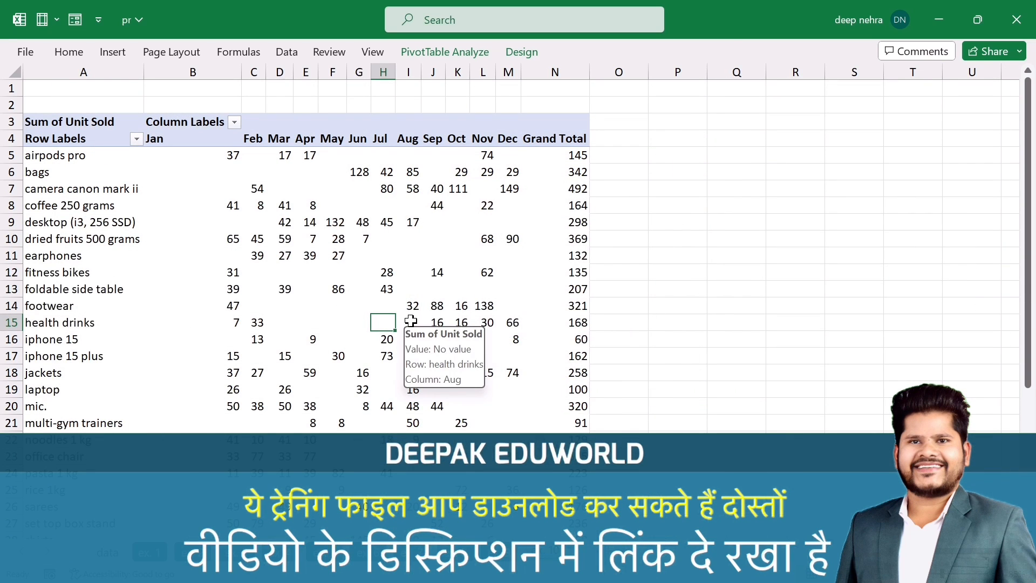
Step: Show the PivotTable field list for the ex. 10 cross-tab
{"action": "left_click", "coordinate": [359, 271]}
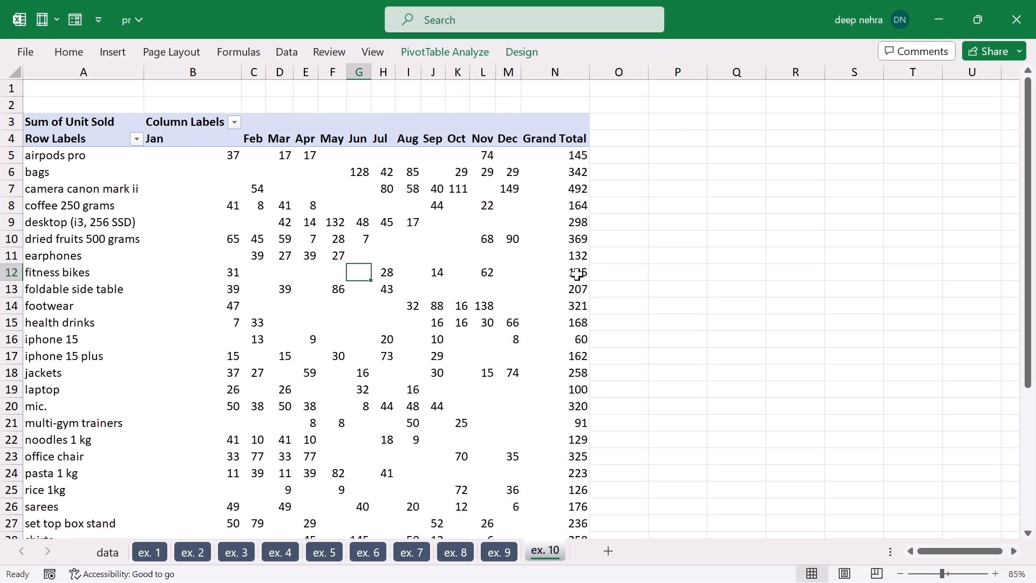
{"action": "left_click", "coordinate": [358, 340]}
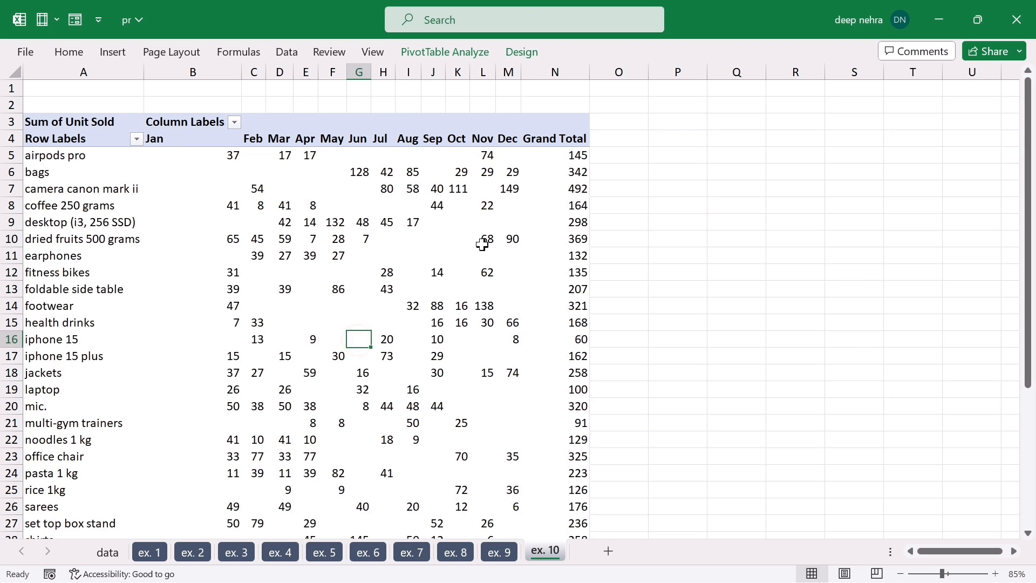
{"action": "left_click", "coordinate": [462, 53]}
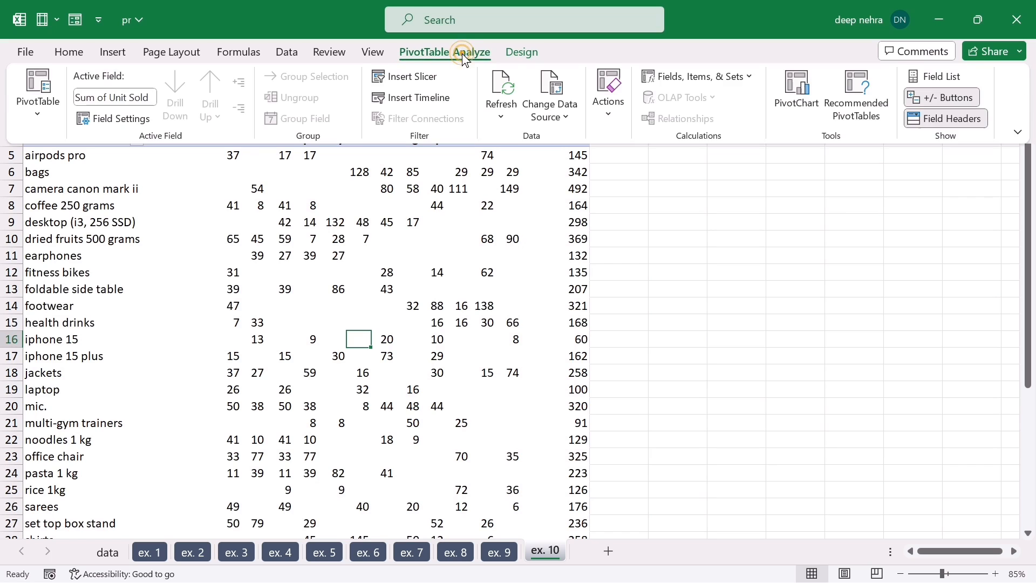
{"action": "left_click", "coordinate": [936, 81]}
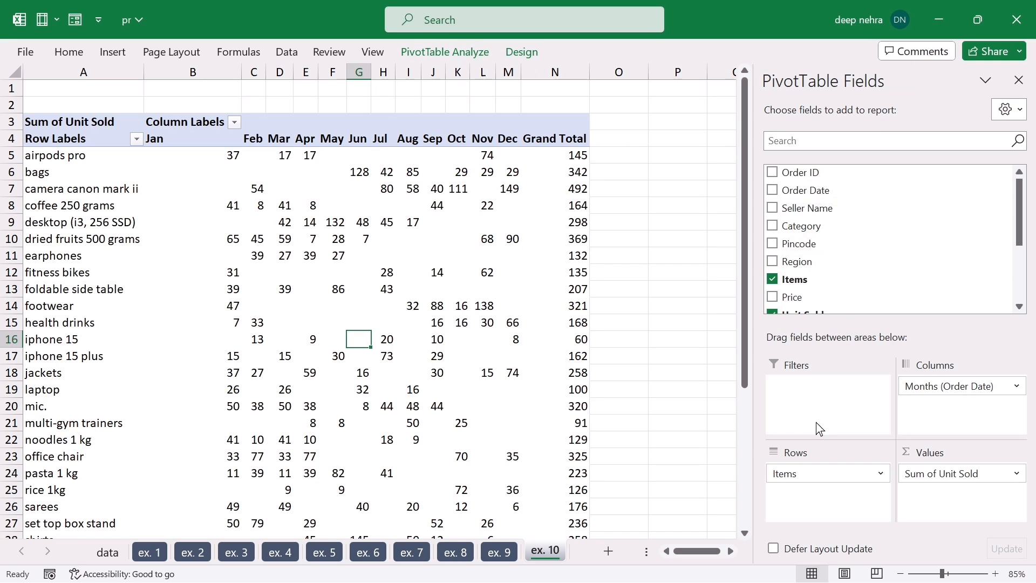